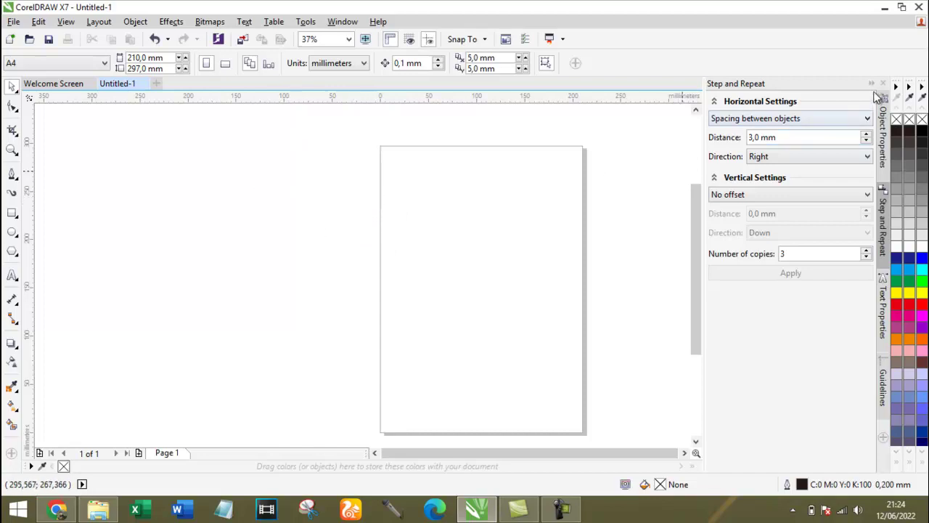
Step: Collapse the Step and Repeat docker, then switch to Chrome and copy the enlarged photo of the woman in black holding a phone
click(872, 85)
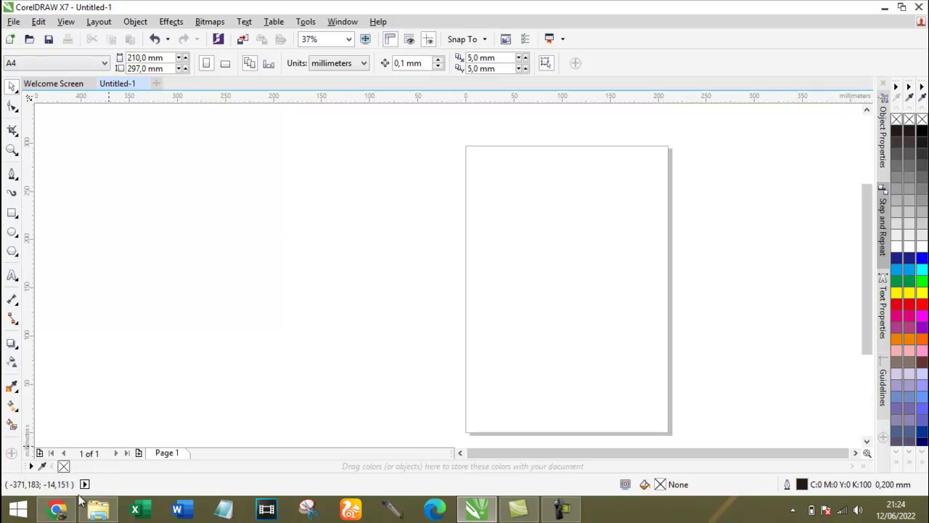
click(56, 510)
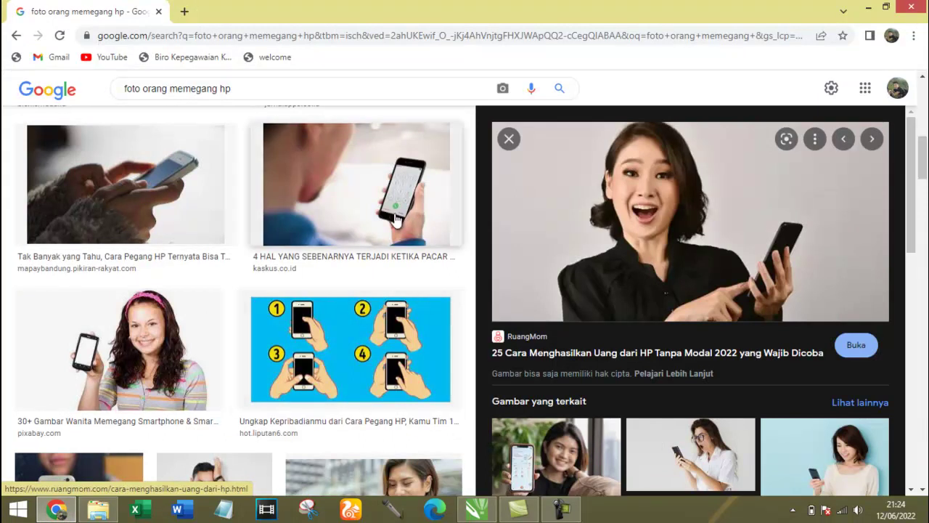
right_click(618, 210)
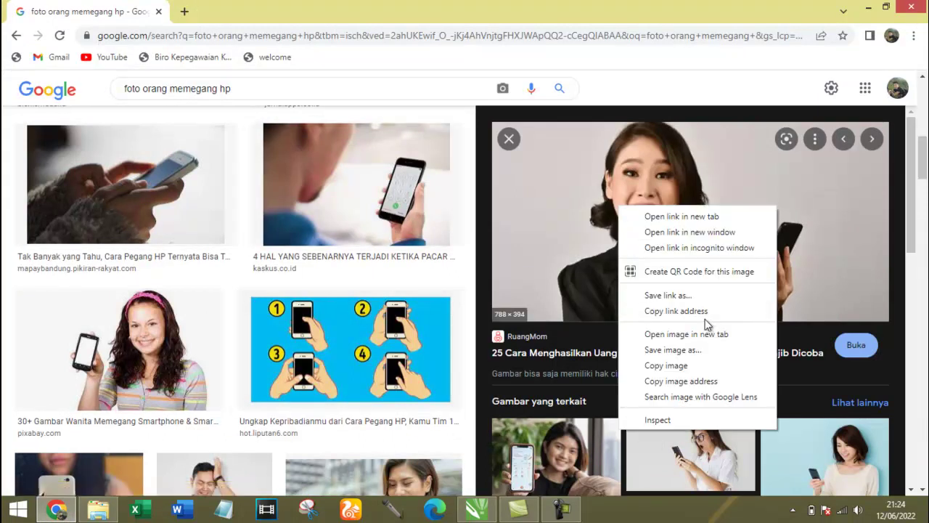
click(686, 366)
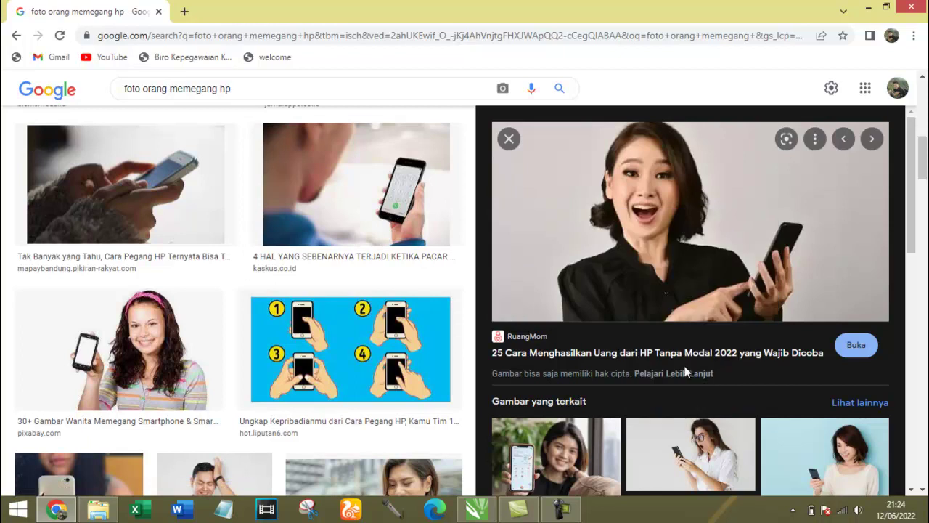
Step: Switch to CorelDRAW, paste the copied photo and move it left to about X -112 mm, Y 189 mm
click(480, 517)
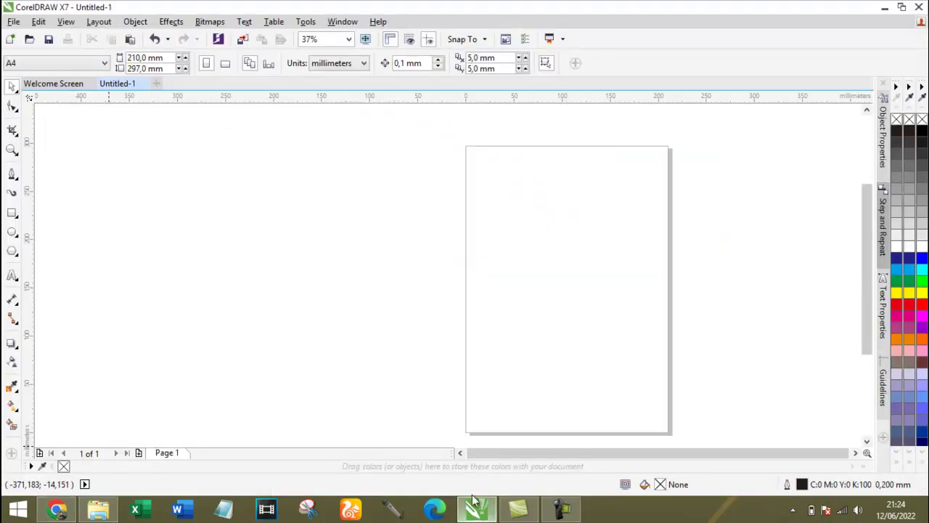
right_click(408, 250)
click(484, 339)
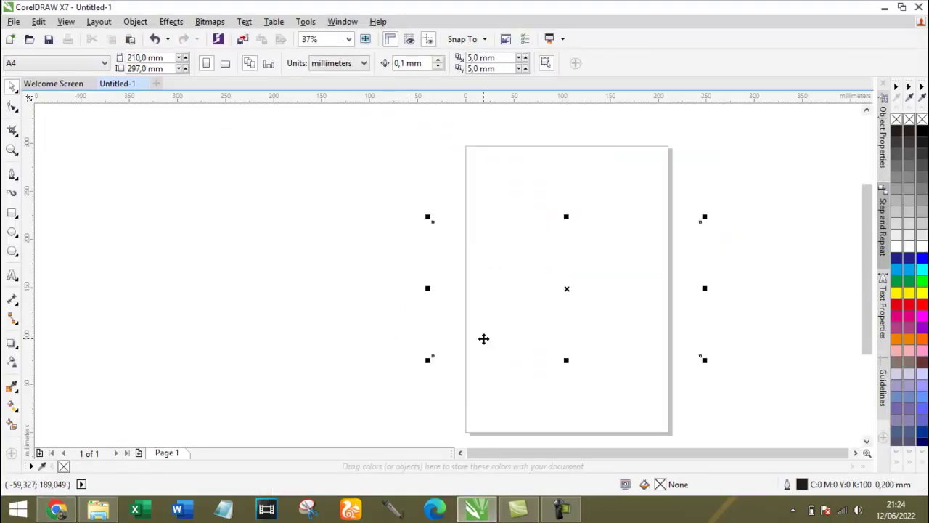
drag(598, 286, 385, 243)
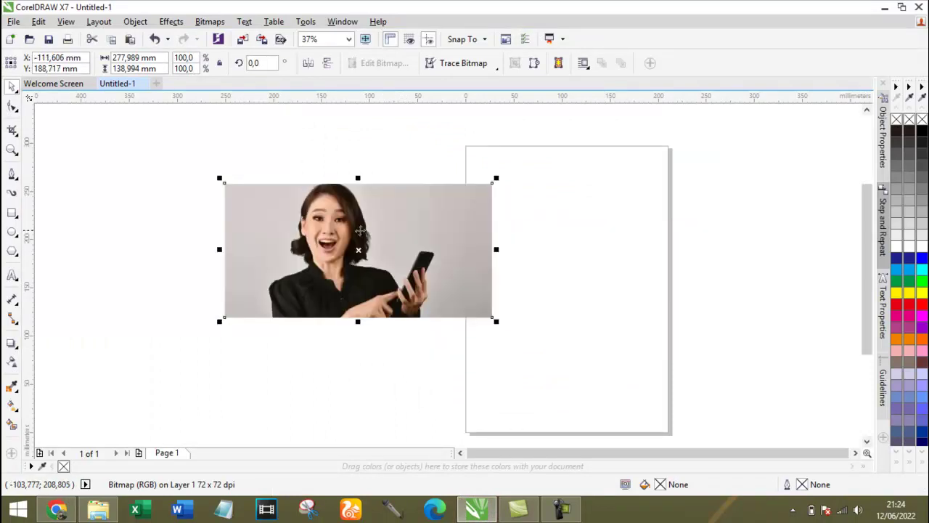
Step: Reposition the photo just outside the page's left edge, centred at about X -139 mm, Y 202 mm
scroll(356, 230, up, 2)
scroll(356, 216, down, 2)
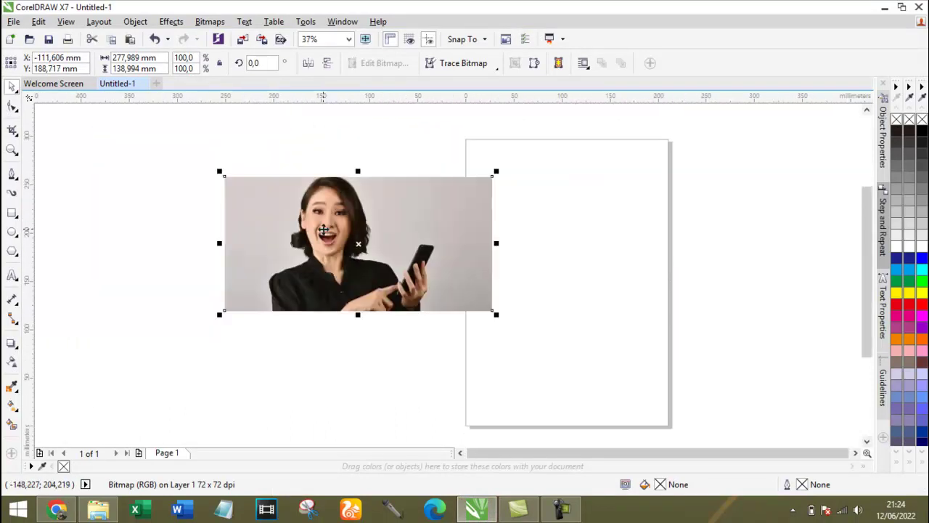
scroll(326, 187, up, 2)
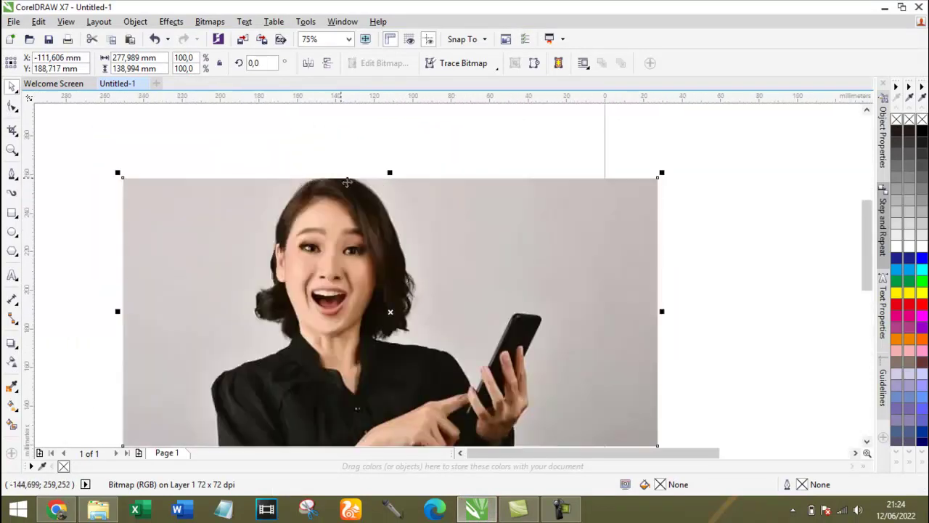
scroll(354, 183, down, 2)
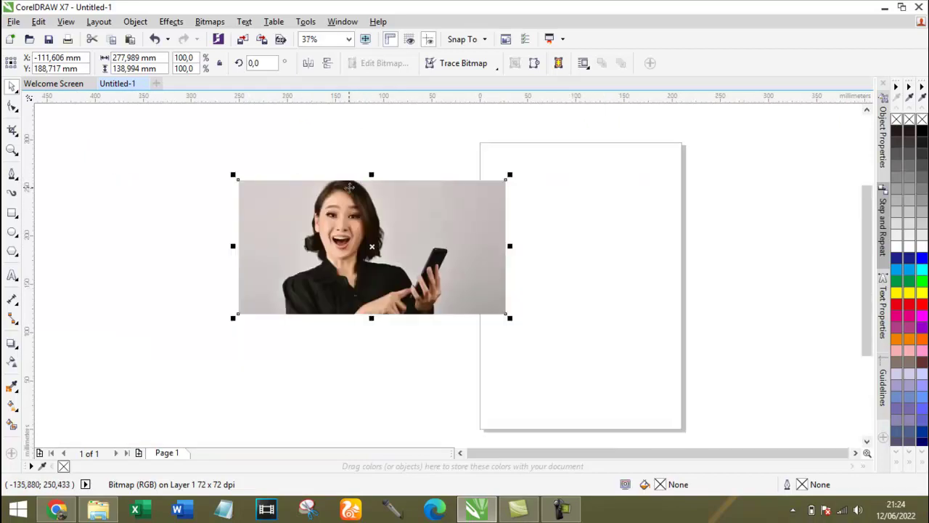
scroll(321, 210, up, 2)
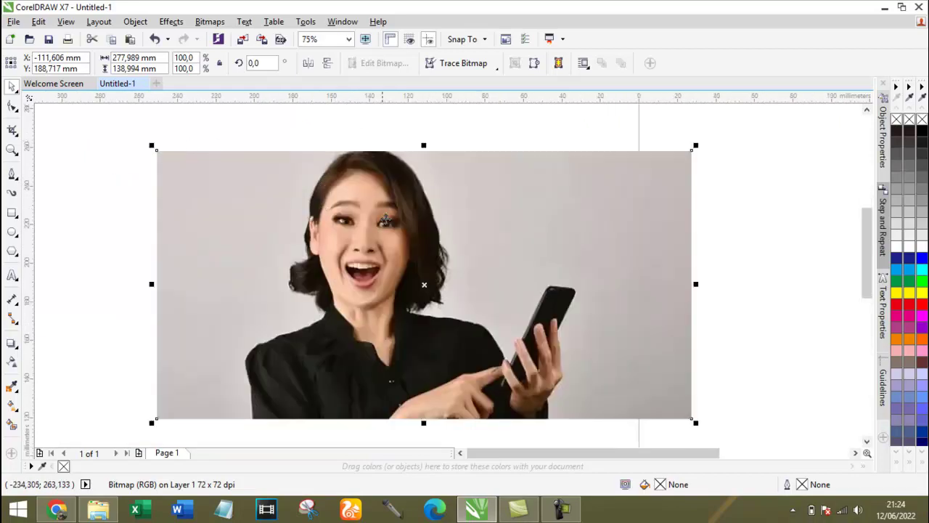
scroll(389, 236, down, 2)
drag(429, 213, 394, 196)
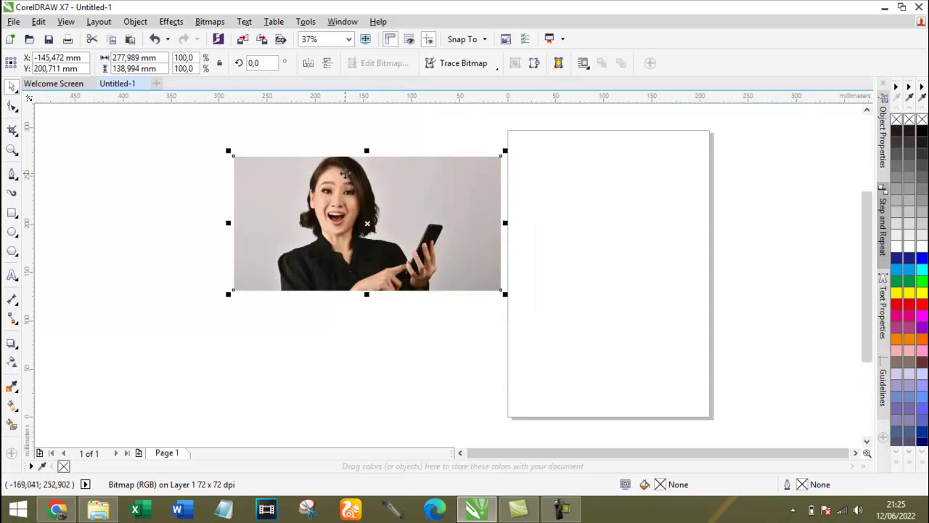
scroll(344, 173, up, 2)
drag(345, 173, 357, 170)
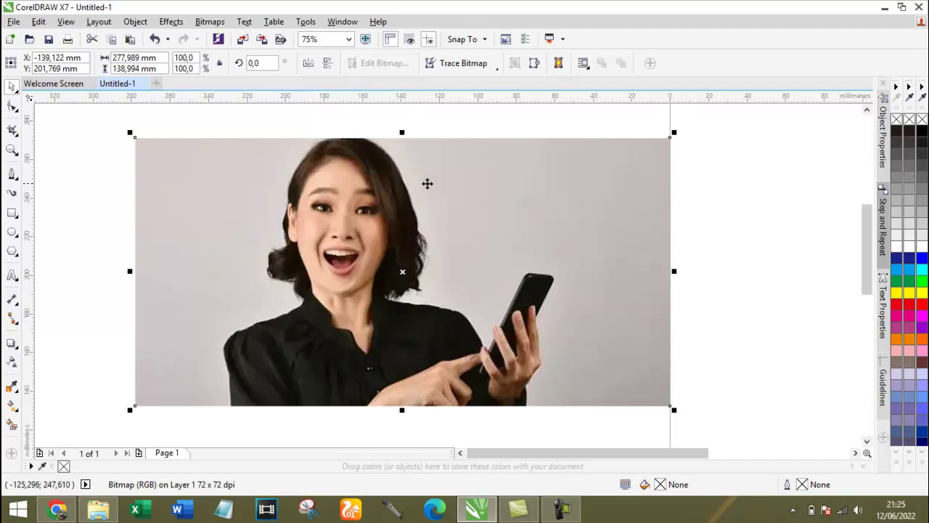
Step: Lock the photo in place so that it cannot be moved while tracing
right_click(421, 178)
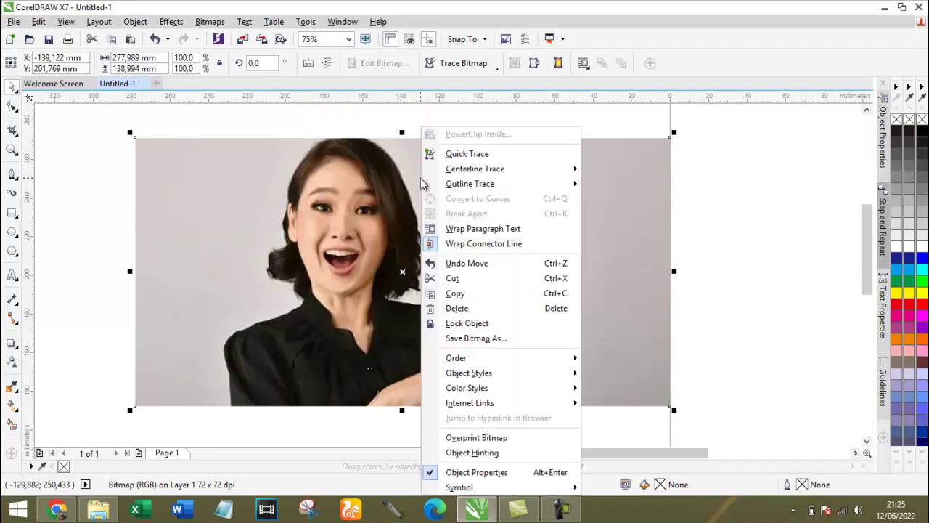
click(492, 324)
drag(351, 178, 374, 207)
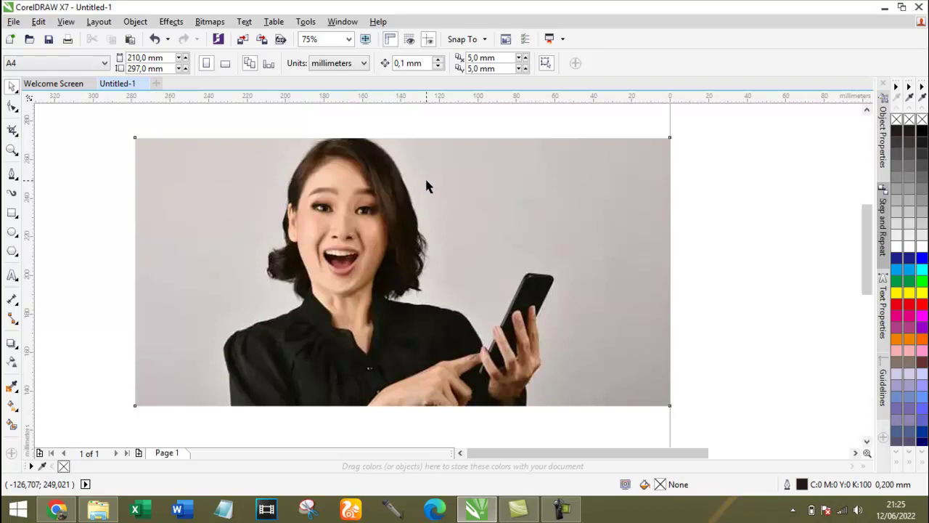
Step: Start a Pen tool outline at the top of the woman's head and trace down the smooth outer hair edge beside the phone side
click(12, 175)
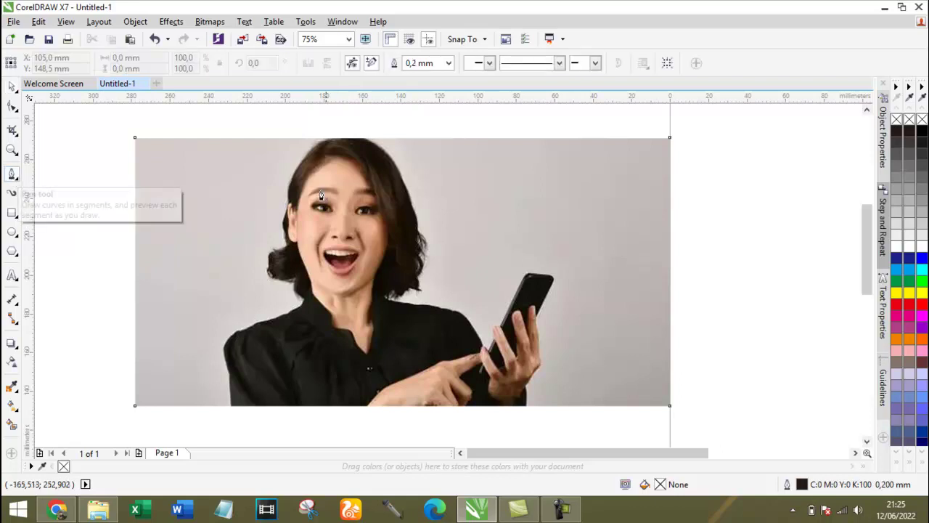
scroll(366, 133, up, 2)
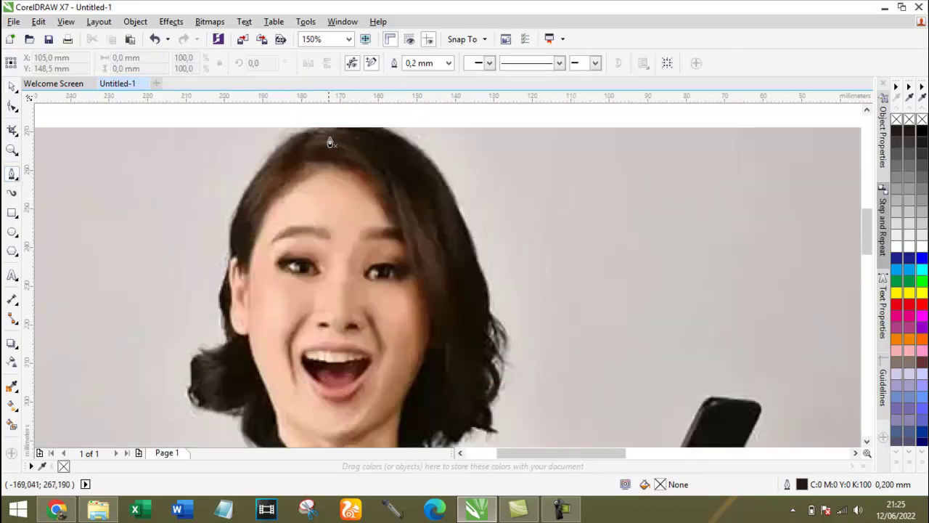
scroll(321, 139, down, 2)
scroll(330, 139, up, 2)
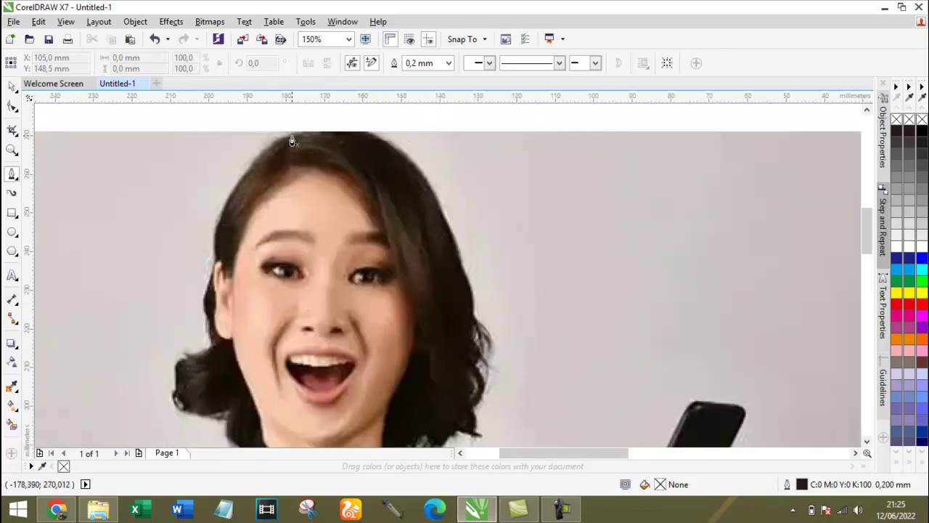
click(293, 138)
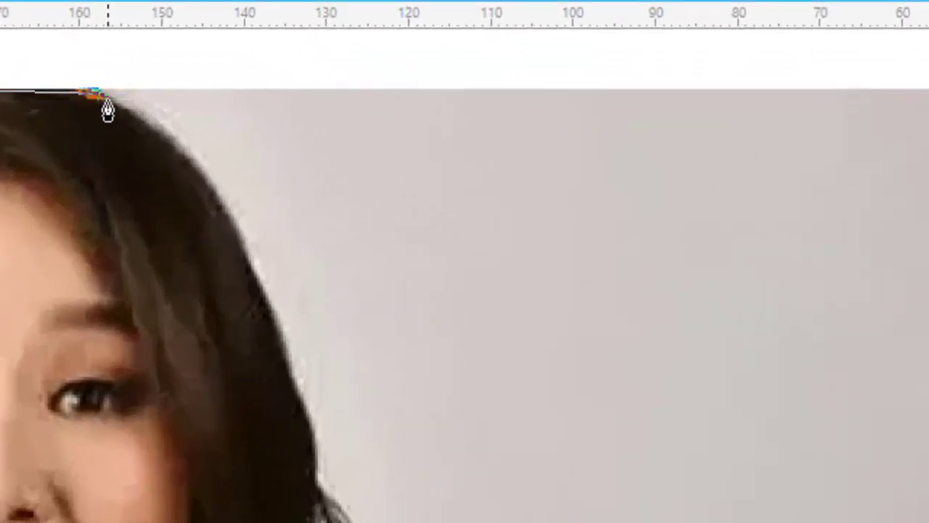
drag(107, 109, 124, 114)
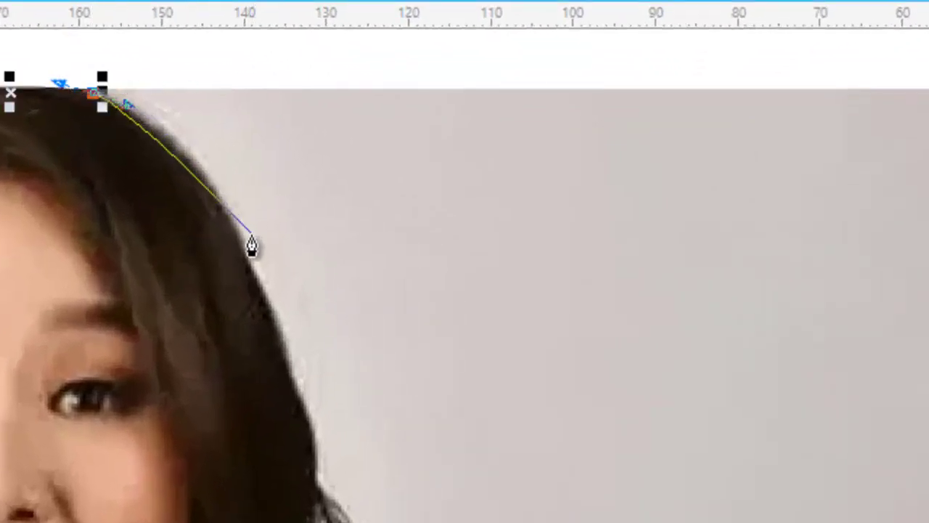
drag(228, 211, 261, 275)
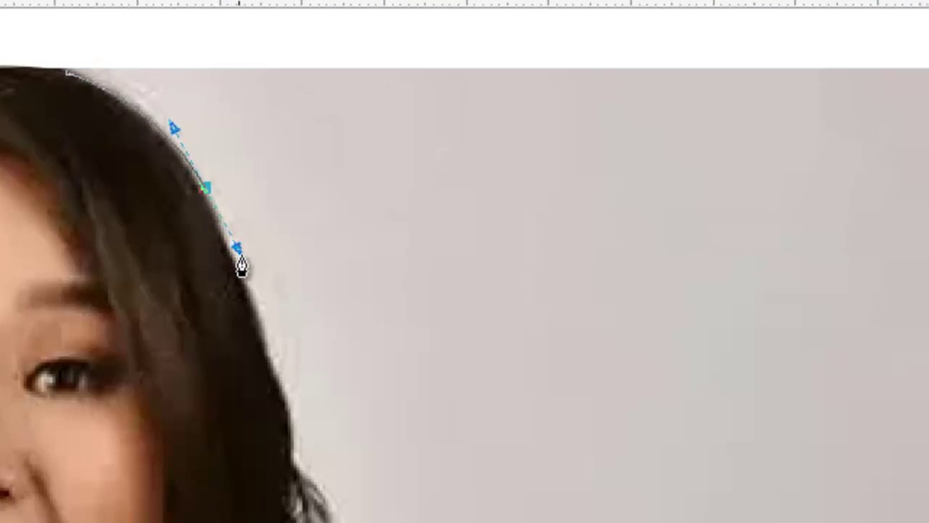
drag(139, 197, 154, 222)
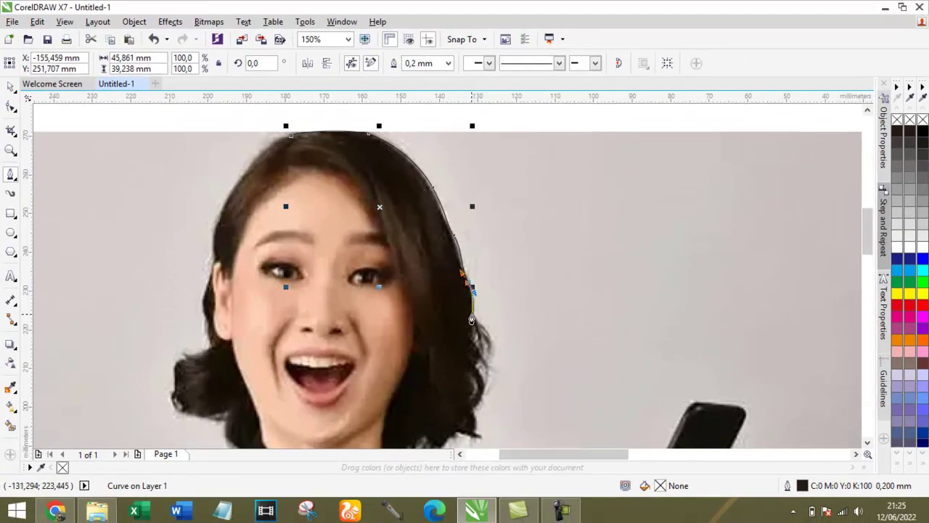
Step: Continue the pen outline along the wavy curls on the phone side down to the lowest hair tip
scroll(463, 315, up, 2)
drag(478, 326, 491, 340)
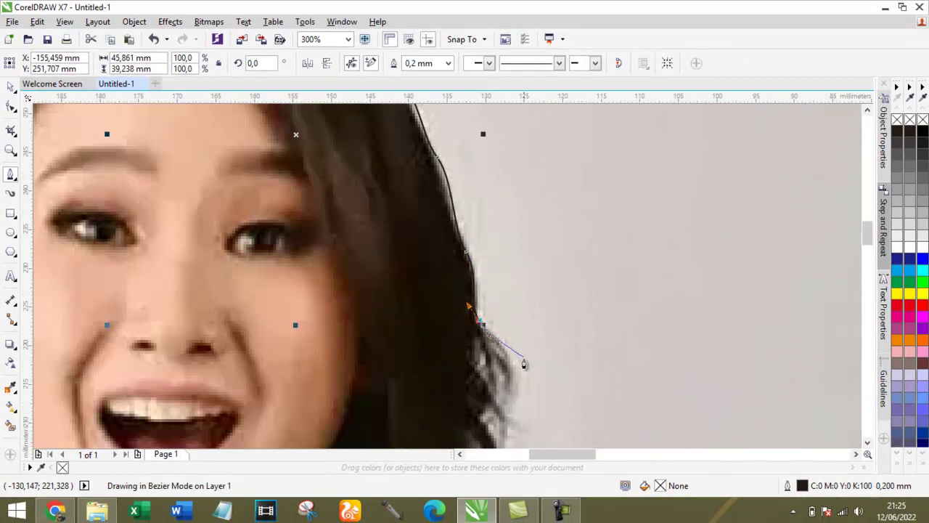
drag(507, 392, 504, 399)
scroll(503, 401, down, 2)
scroll(503, 415, up, 2)
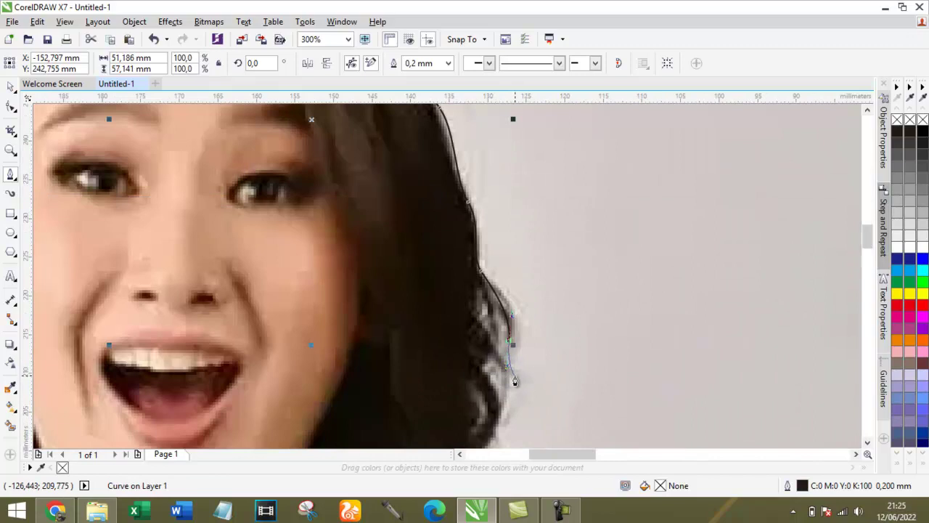
mouse_move(495, 396)
mouse_down()
mouse_move(504, 421)
mouse_move(506, 403)
mouse_up()
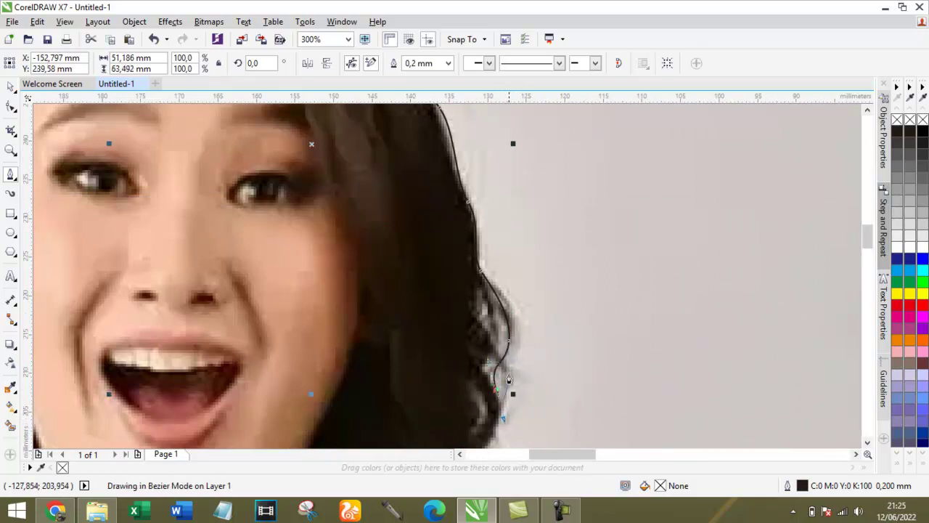
scroll(505, 403, down, 2)
scroll(506, 398, up, 1)
scroll(506, 398, up, 2)
drag(492, 372, 480, 377)
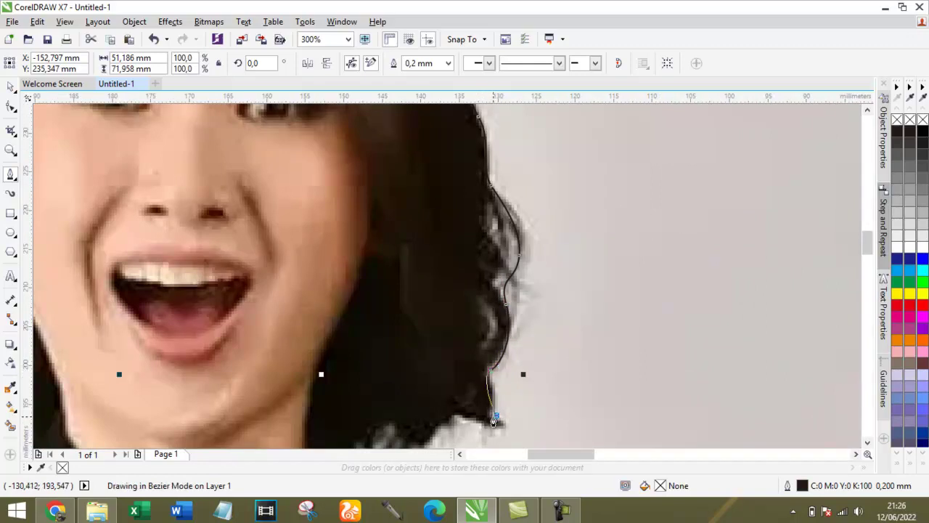
drag(493, 421, 506, 440)
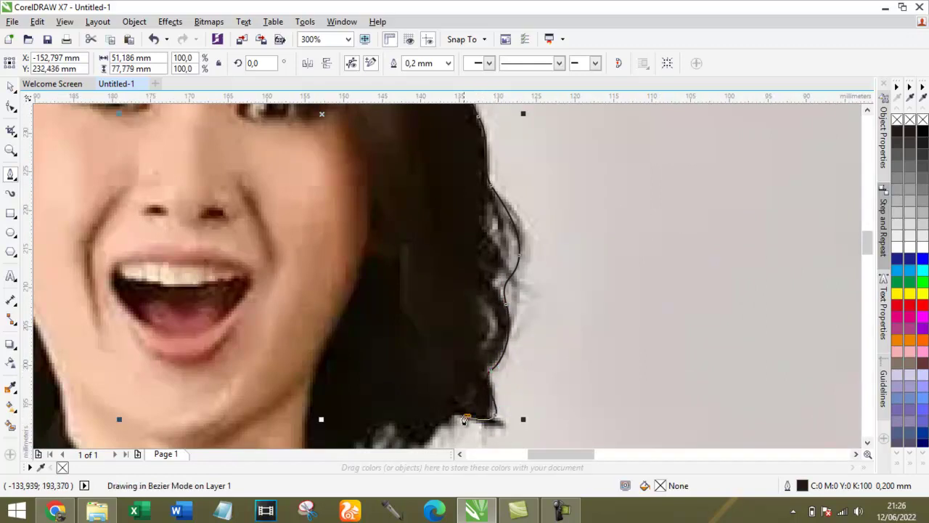
Step: Continue the pen outline along the hair's underside, around the gap beside the neck and onto the shoulder edge
scroll(468, 415, down, 3)
scroll(476, 376, up, 5)
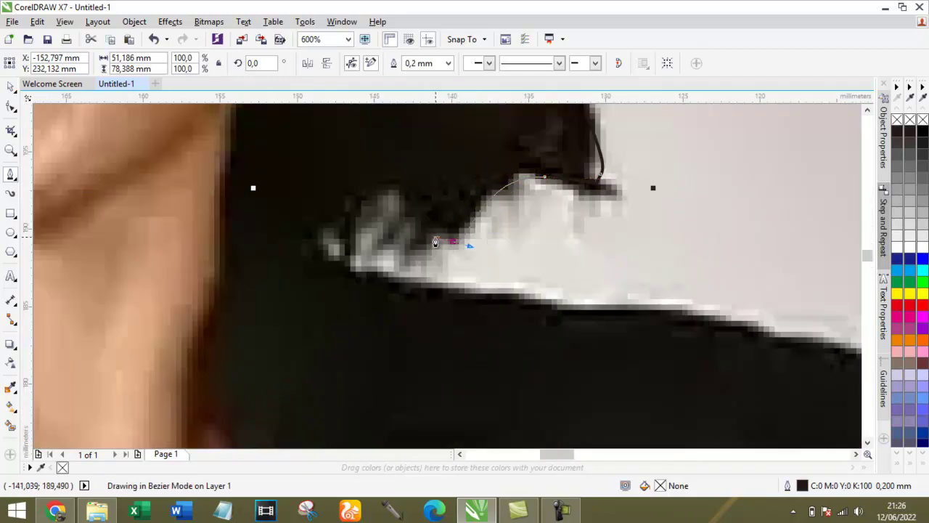
drag(453, 241, 482, 249)
drag(368, 231, 371, 274)
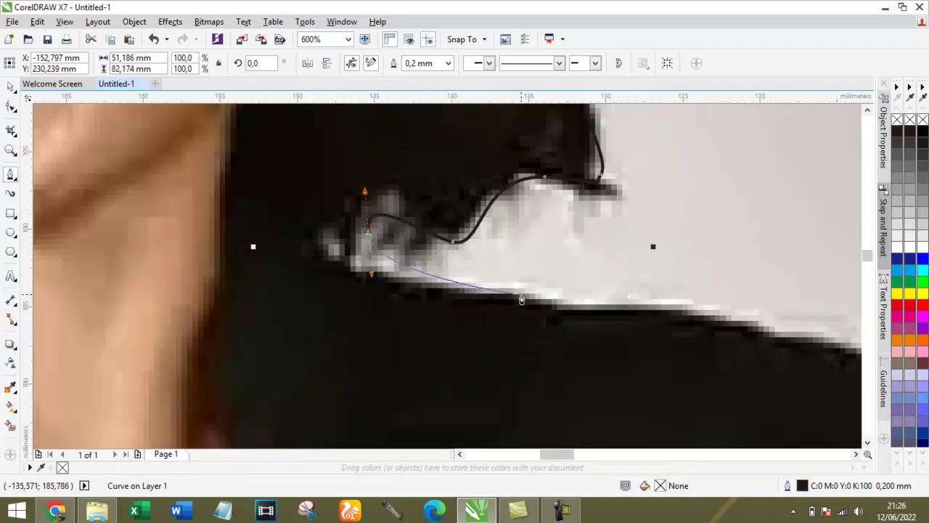
drag(595, 297, 646, 291)
scroll(628, 289, down, 2)
scroll(711, 312, up, 1)
mouse_move(696, 326)
mouse_down()
mouse_move(707, 341)
mouse_move(710, 333)
mouse_up()
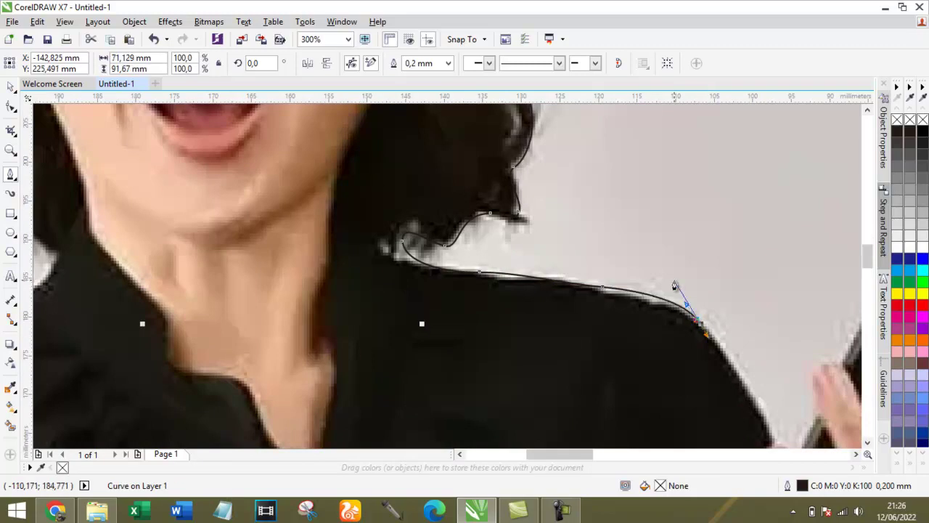
scroll(675, 286, up, 2)
scroll(675, 286, down, 1)
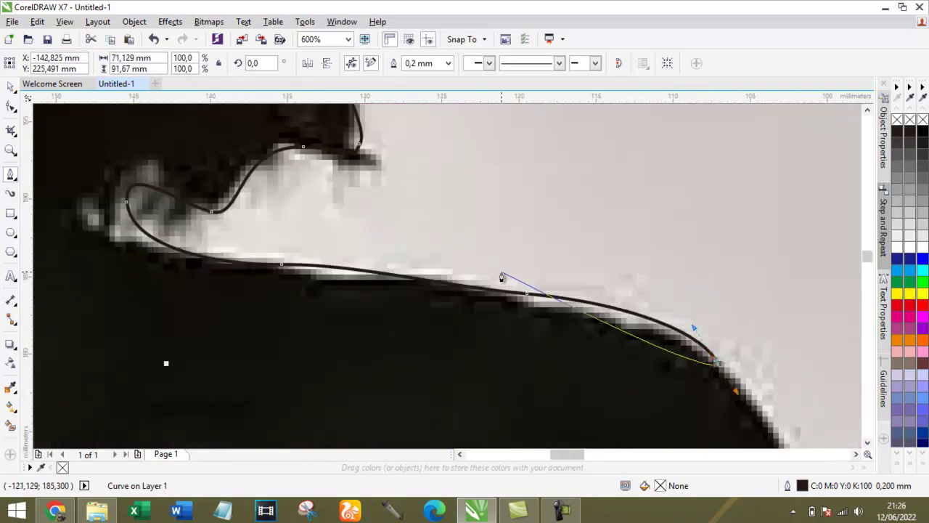
key(ctrl+z)
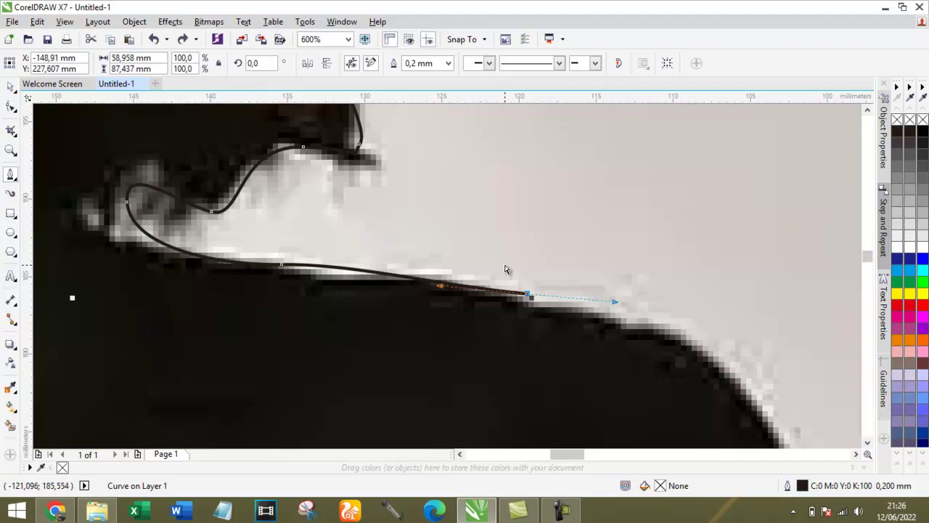
key(ctrl+z)
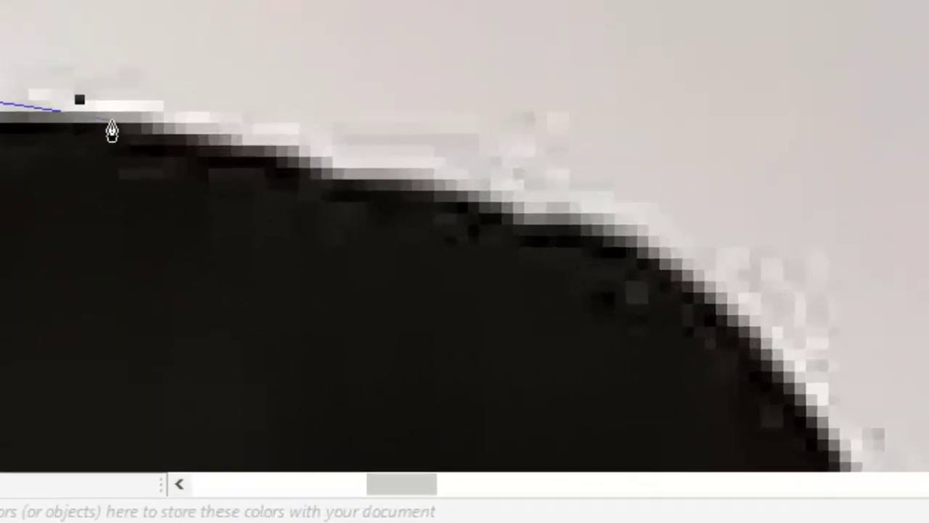
drag(429, 281, 511, 287)
drag(269, 128, 367, 104)
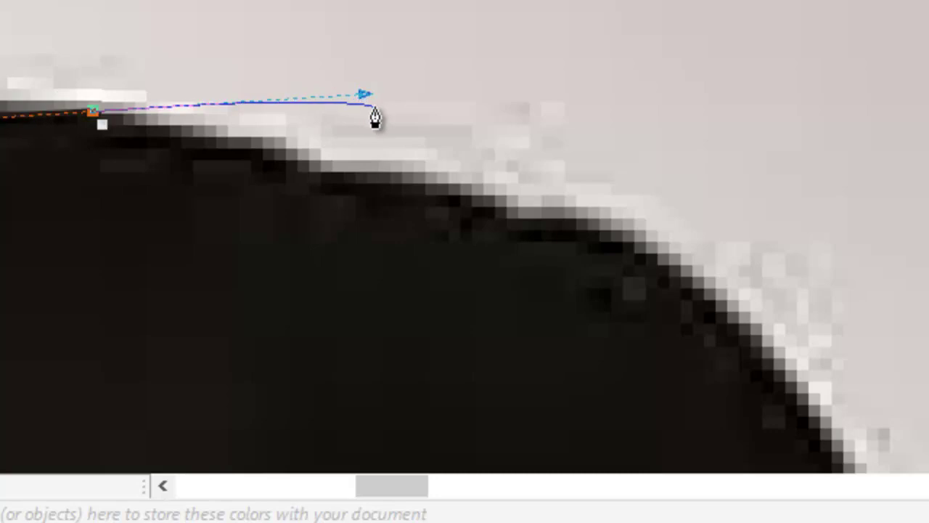
key(ctrl+z)
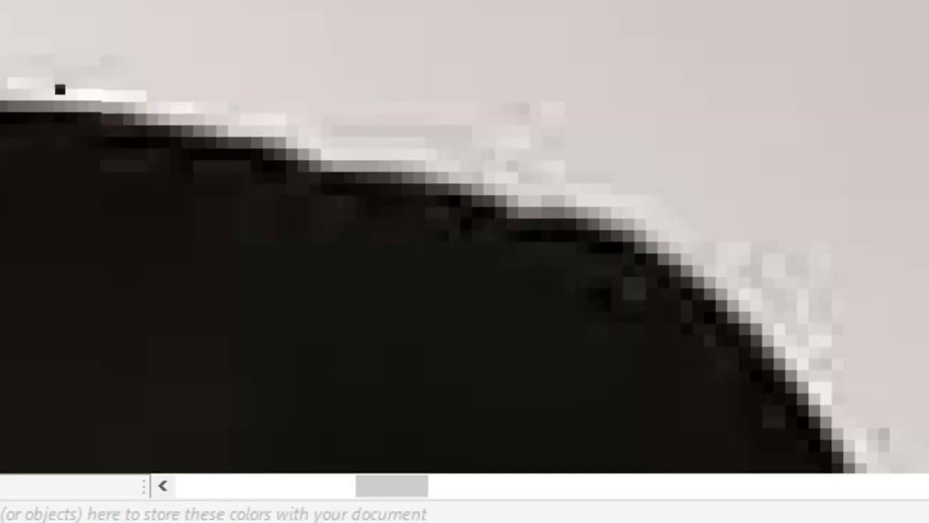
Step: Continue the pen outline from the hair gap along the top of the shoulder on the phone side
drag(69, 141, 214, 178)
key(ctrl+z)
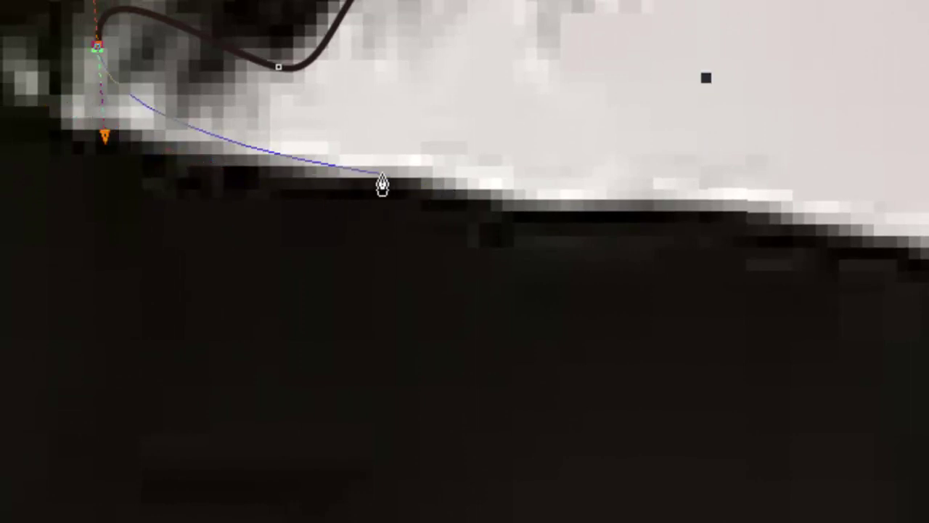
drag(346, 191, 477, 184)
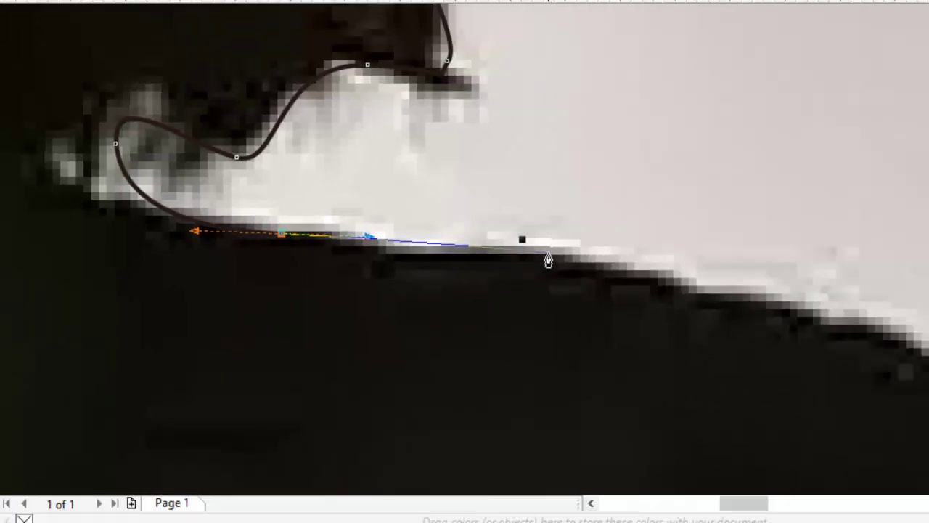
drag(548, 260, 532, 252)
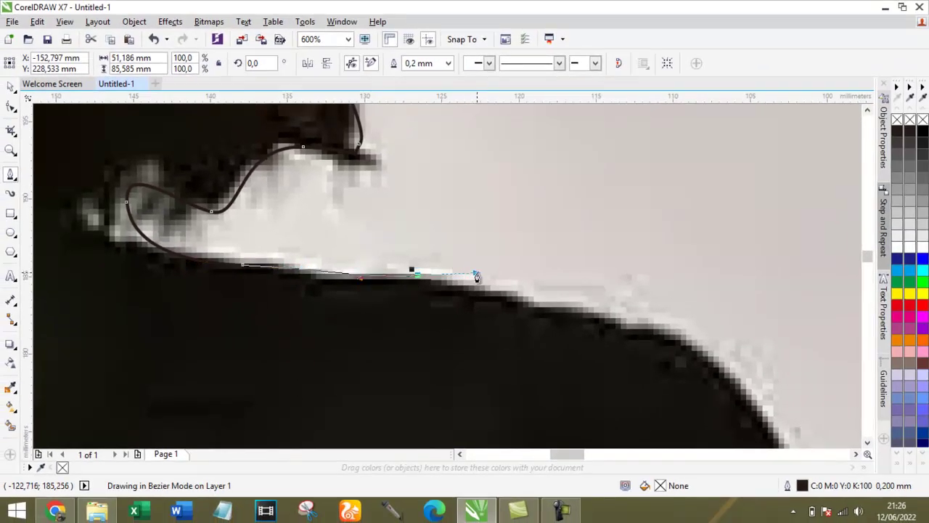
drag(477, 277, 481, 275)
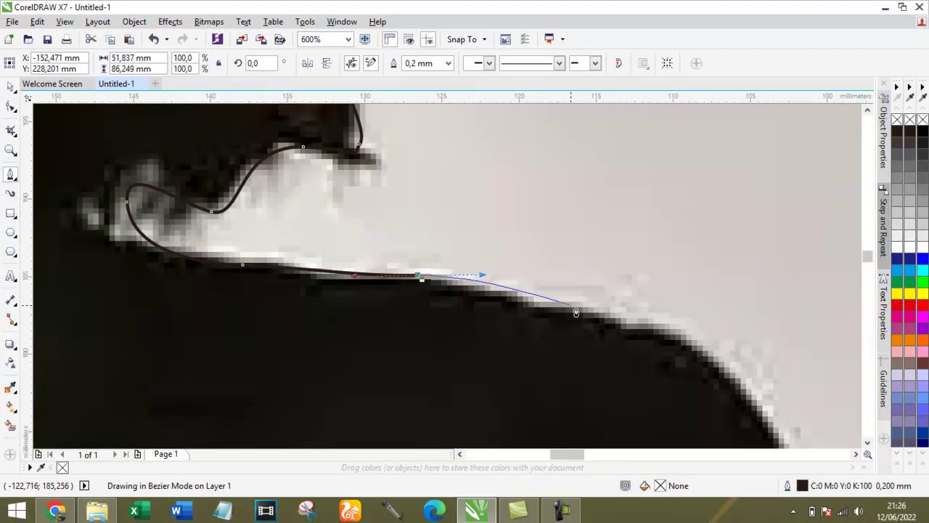
drag(642, 322, 784, 334)
scroll(719, 321, down, 3)
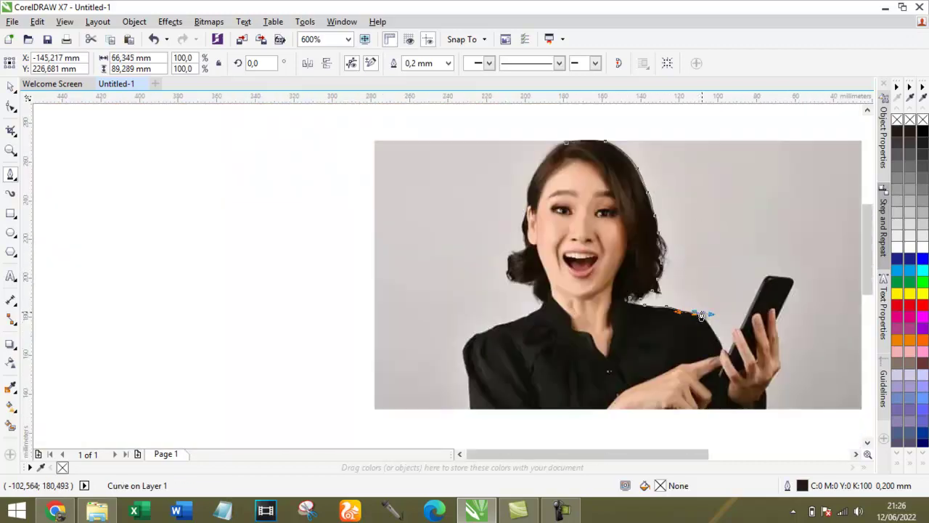
scroll(722, 317, up, 2)
key(ctrl+z)
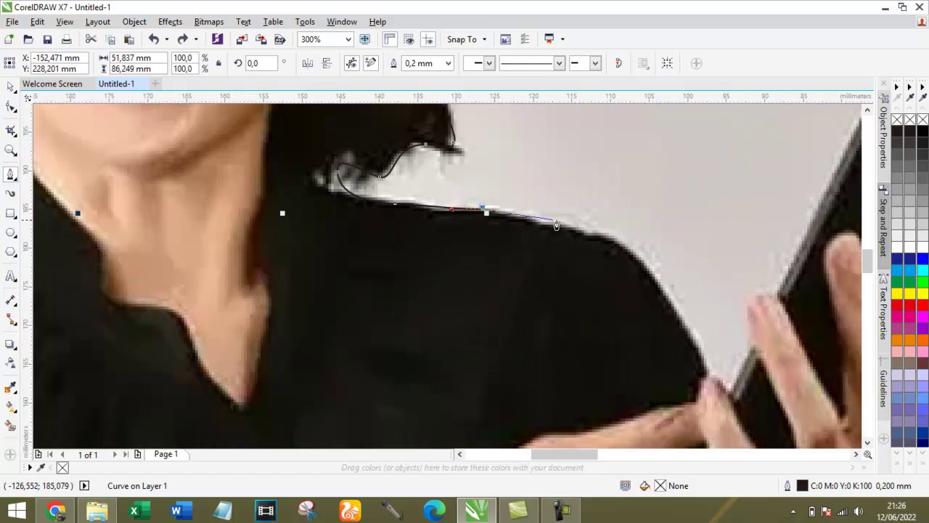
Step: Continue the outline over the rounded shoulder and down the sleeve to the fingertips beside the phone
mouse_move(546, 223)
mouse_down()
mouse_move(566, 239)
mouse_move(624, 248)
mouse_move(662, 285)
mouse_up()
drag(707, 373, 711, 386)
scroll(711, 385, up, 2)
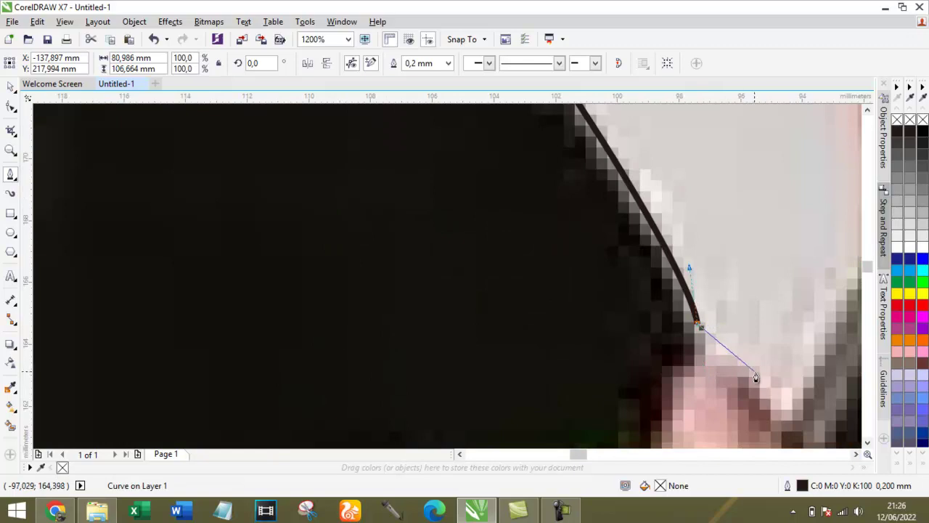
Step: Curve the outline over the fingertip to the phone's near edge and end it there with a corner
mouse_move(773, 397)
mouse_down()
mouse_move(784, 407)
mouse_move(763, 356)
mouse_move(805, 323)
mouse_move(741, 322)
mouse_move(506, 373)
mouse_up()
scroll(784, 406, down, 3)
scroll(740, 321, up, 2)
scroll(506, 373, up, 2)
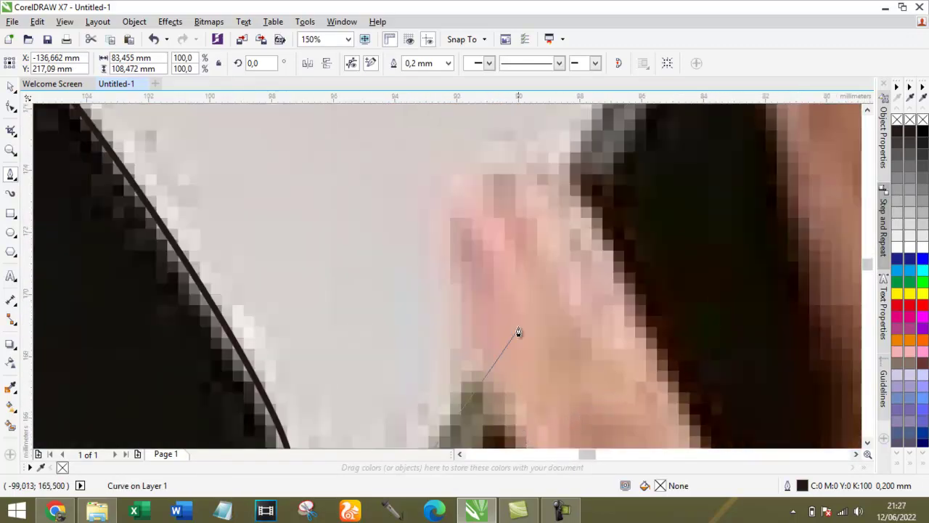
scroll(493, 334, down, 3)
scroll(531, 351, up, 2)
scroll(531, 351, up, 2)
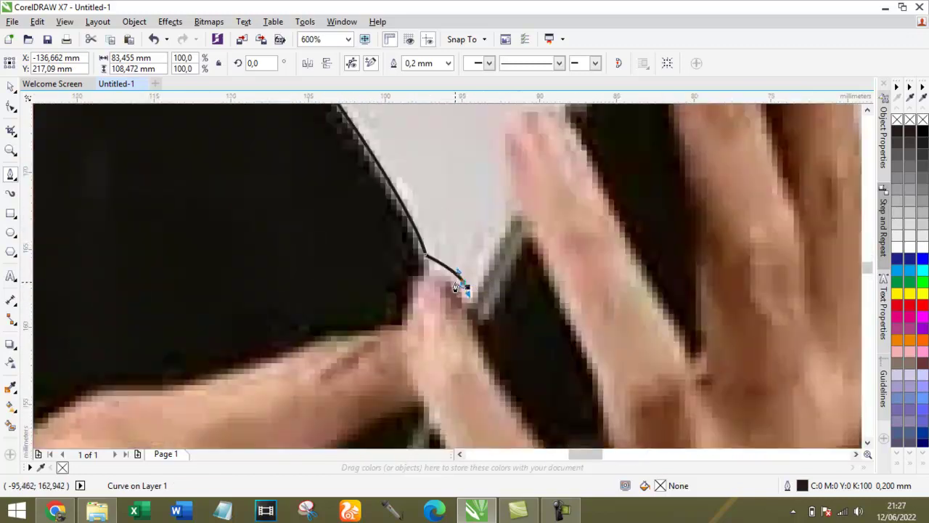
scroll(466, 294, up, 2)
mouse_move(465, 275)
mouse_down()
mouse_move(515, 162)
mouse_move(456, 267)
mouse_up()
scroll(452, 280, up, 2)
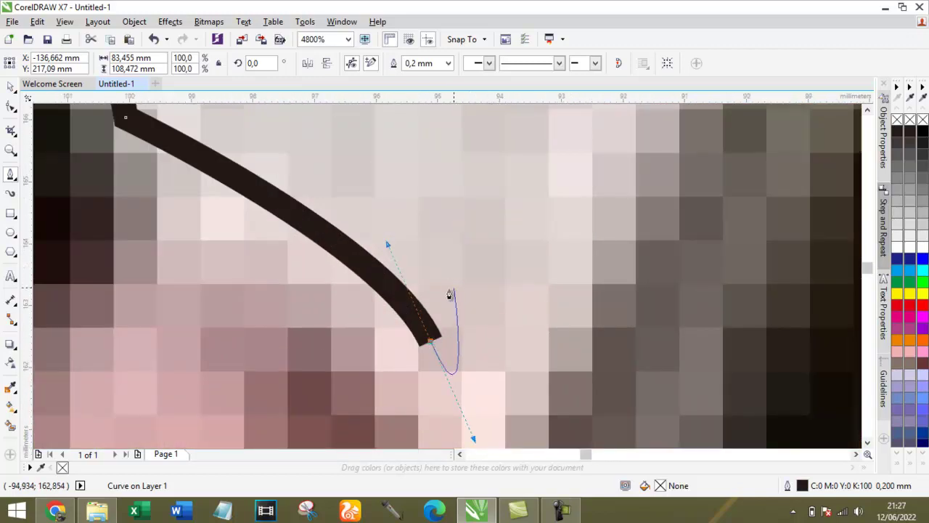
scroll(448, 298, down, 2)
scroll(446, 312, up, 1)
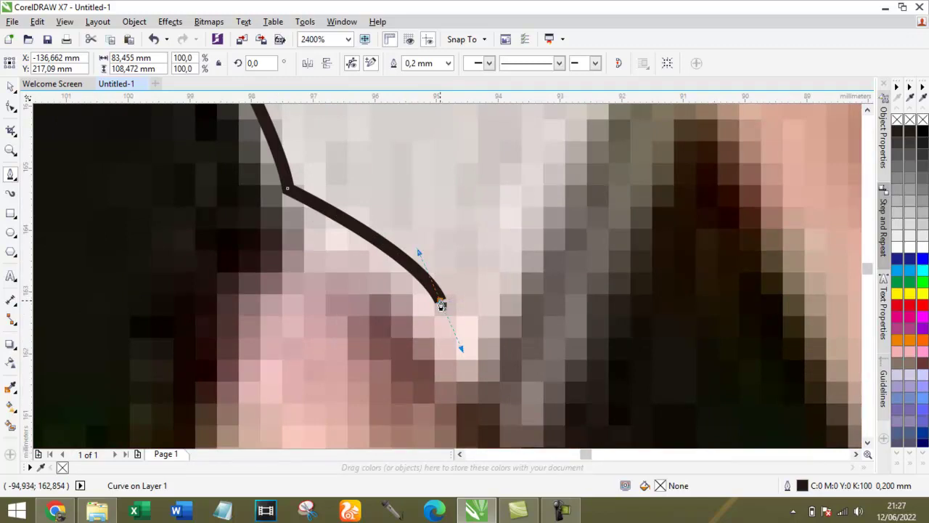
scroll(460, 241, down, 2)
scroll(436, 216, up, 2)
scroll(435, 216, down, 2)
scroll(414, 201, up, 2)
scroll(389, 235, down, 2)
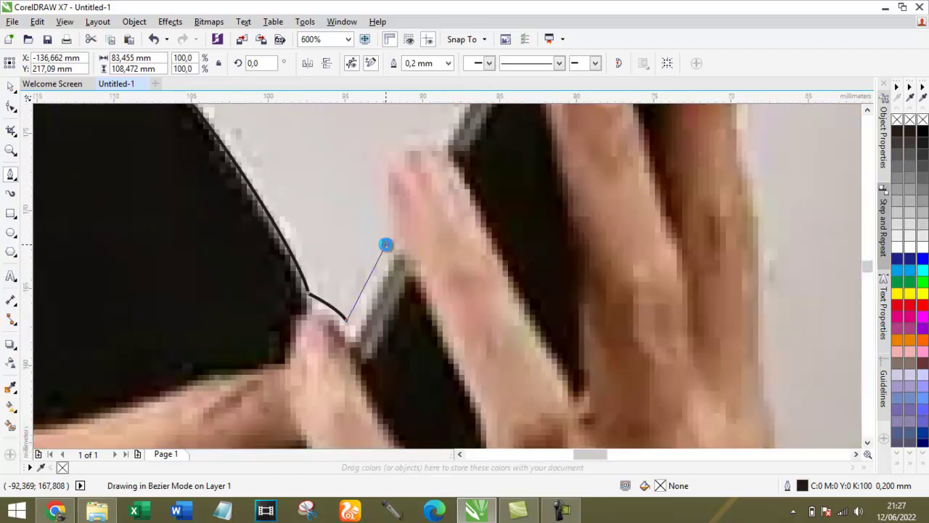
Step: Continue the outline up the short exposed phone edge and around the tip of the next finger
click(385, 244)
mouse_move(393, 146)
mouse_down()
mouse_move(415, 136)
mouse_move(453, 146)
mouse_move(441, 149)
mouse_up()
key(ctrl+z)
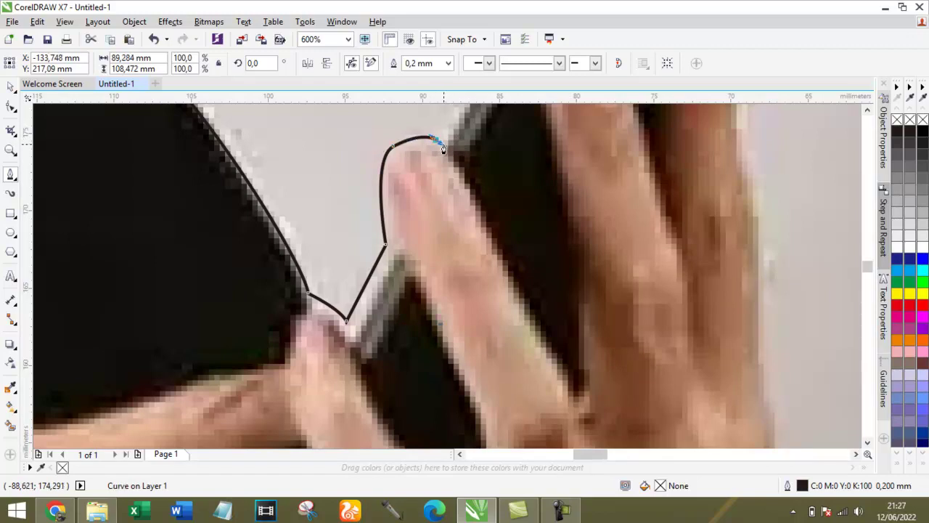
scroll(443, 148, down, 3)
scroll(445, 147, up, 3)
key(ctrl+z)
key(ctrl+z)
drag(429, 145, 526, 175)
Step: Trace the phone's near long edge from the fingertip up to just below its first upper corner
scroll(491, 174, down, 3)
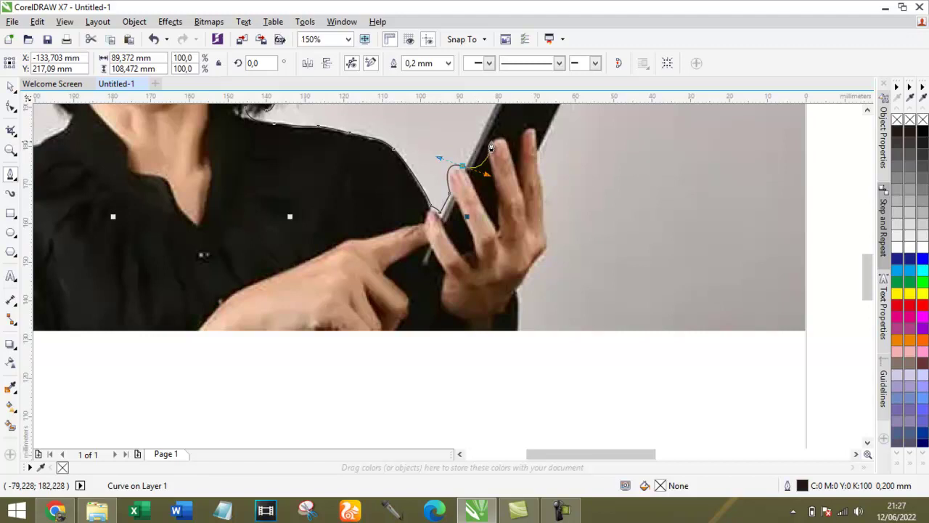
scroll(485, 147, up, 3)
scroll(481, 147, down, 3)
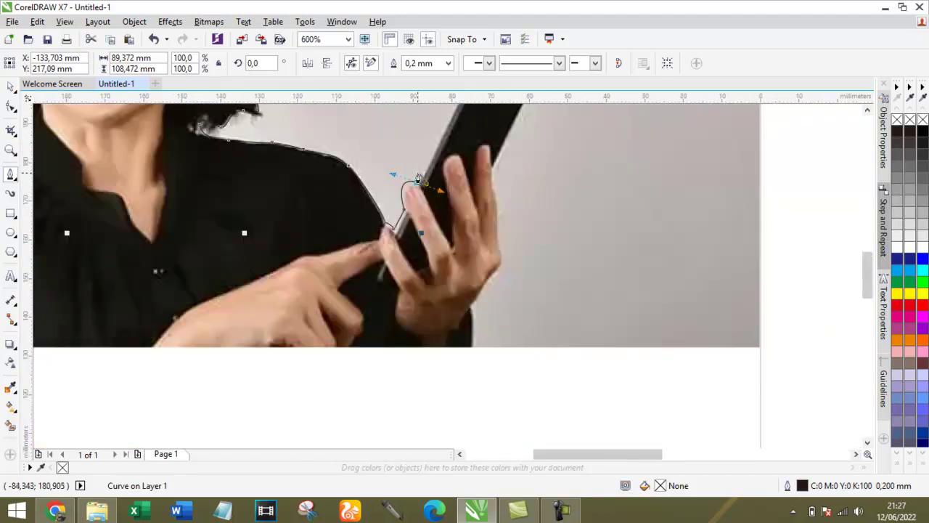
scroll(436, 152, down, 3)
scroll(407, 204, up, 3)
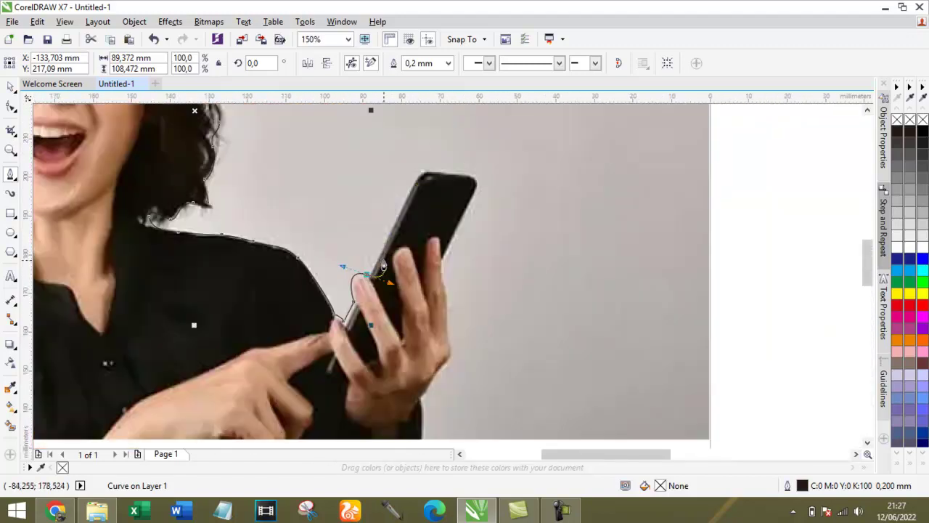
scroll(381, 256, up, 3)
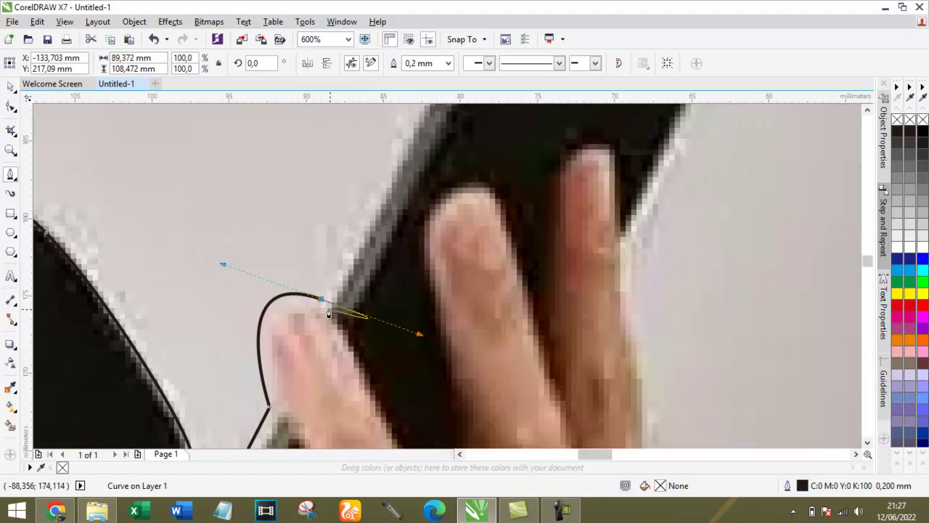
scroll(346, 266, down, 3)
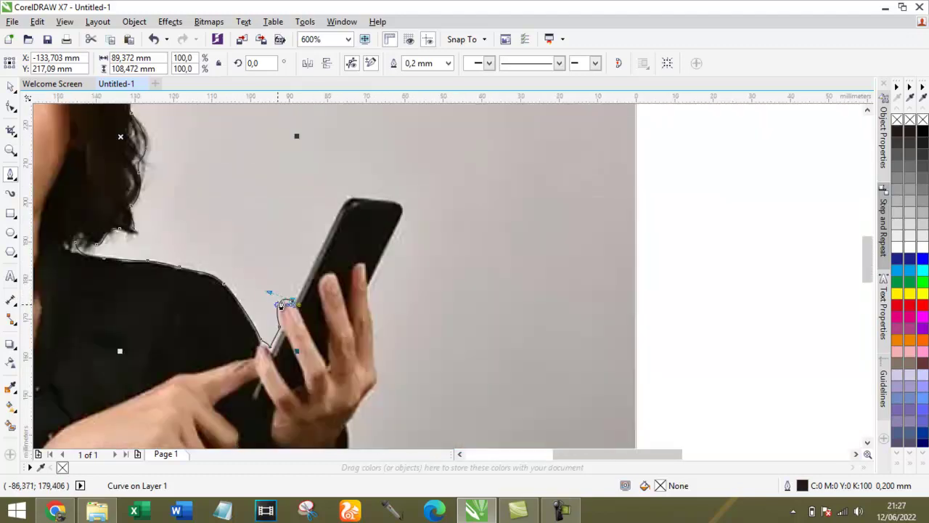
scroll(342, 225, up, 2)
drag(342, 223, 384, 205)
click(369, 204)
scroll(385, 207, up, 1)
key(ctrl+z)
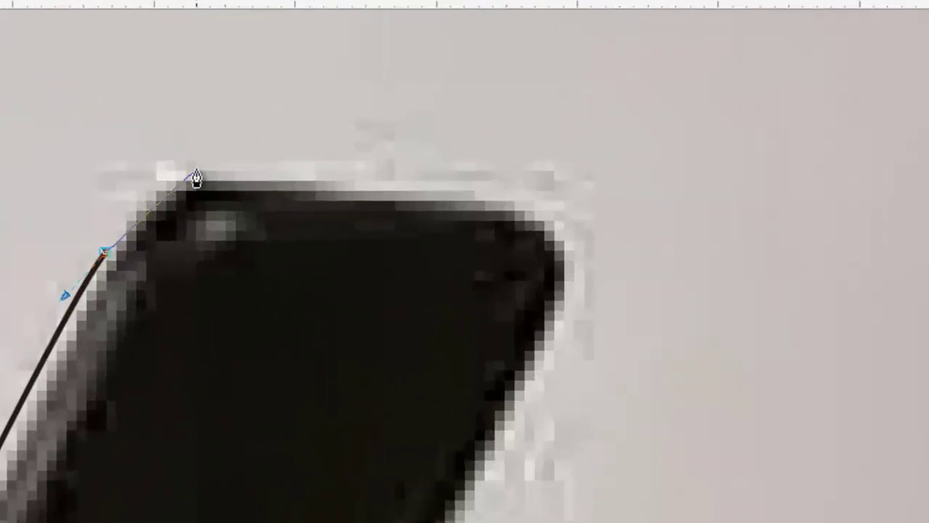
Step: Trace around the phone's first upper corner, across its short top edge and around the far corner
drag(352, 191, 394, 182)
drag(228, 150, 189, 169)
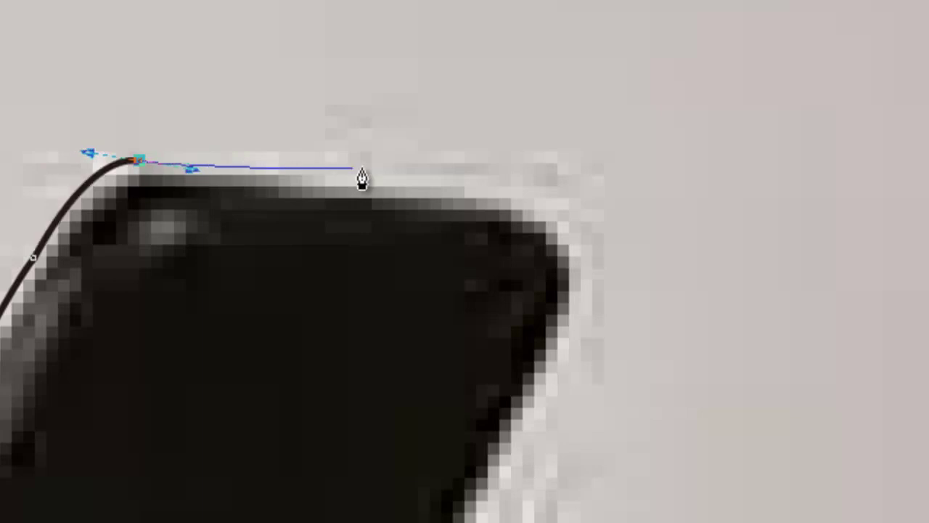
drag(531, 196, 603, 222)
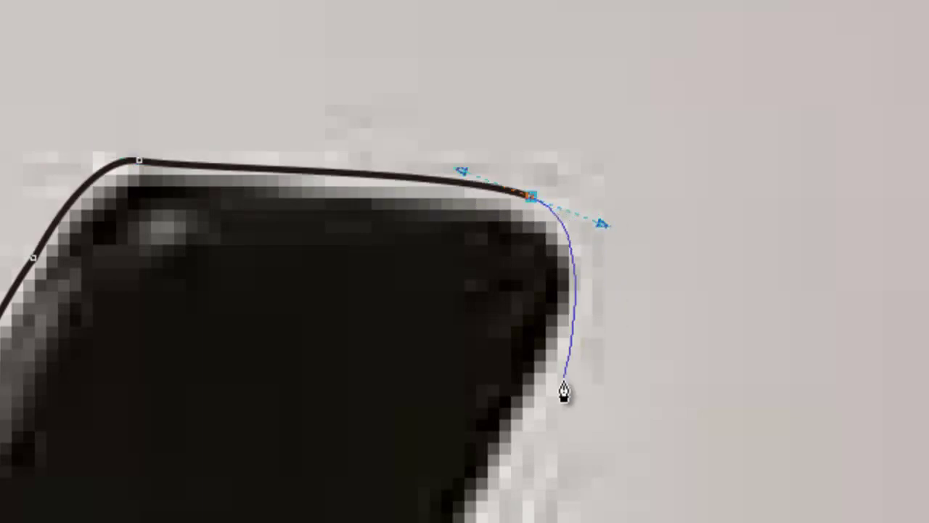
drag(497, 465, 469, 519)
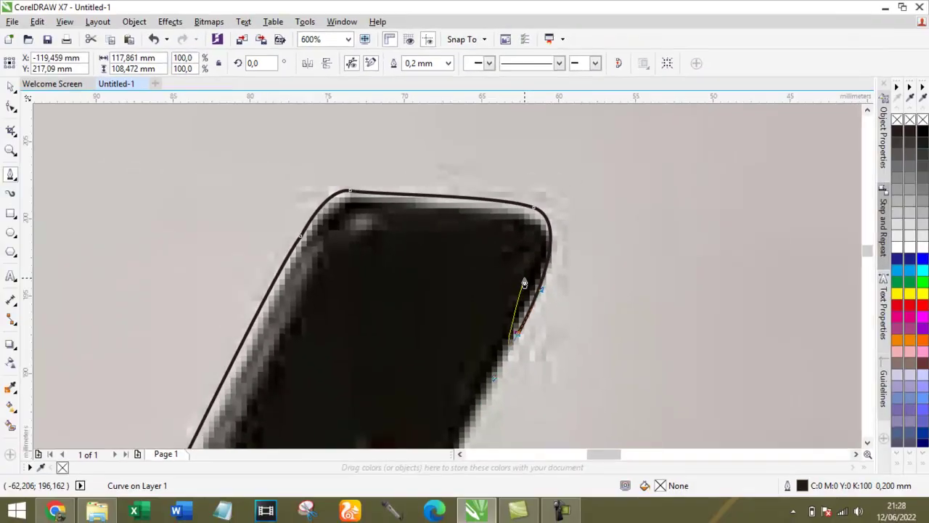
Step: Continue the outline down the phone's far long edge and along the outer finger to the side of the hand
scroll(538, 335, down, 2)
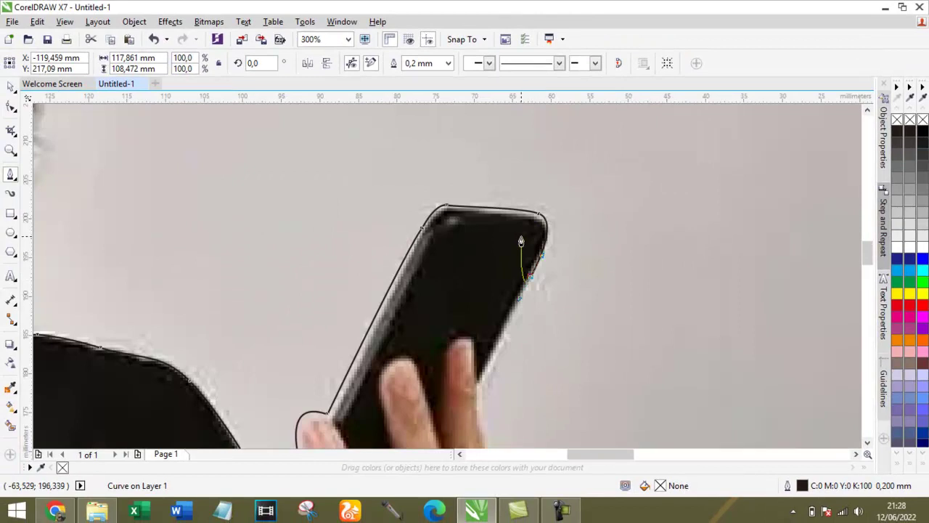
scroll(539, 287, down, 3)
scroll(533, 234, up, 3)
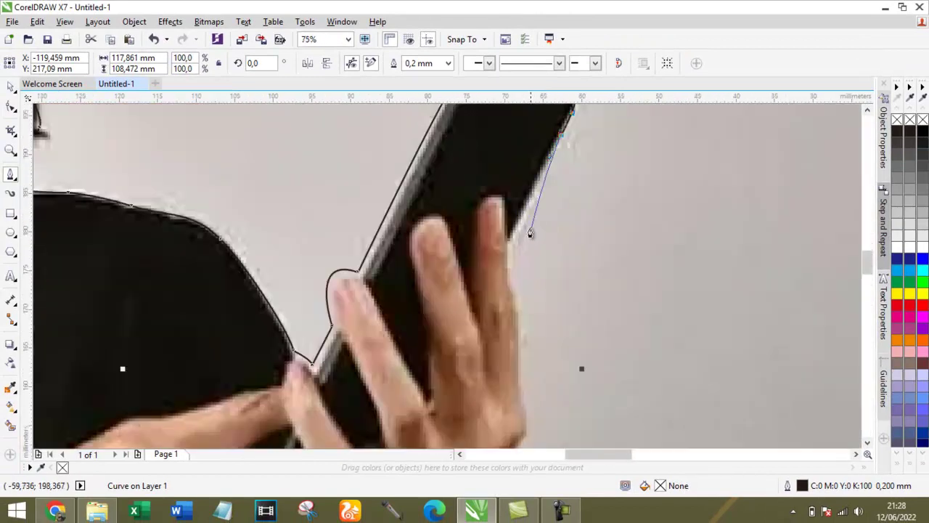
click(510, 244)
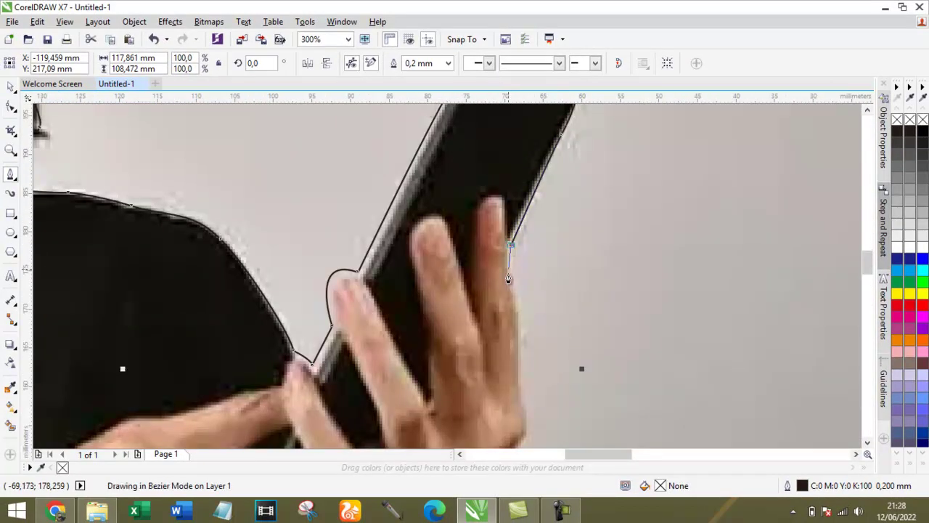
drag(516, 297, 520, 311)
drag(520, 388, 523, 428)
scroll(523, 428, down, 4)
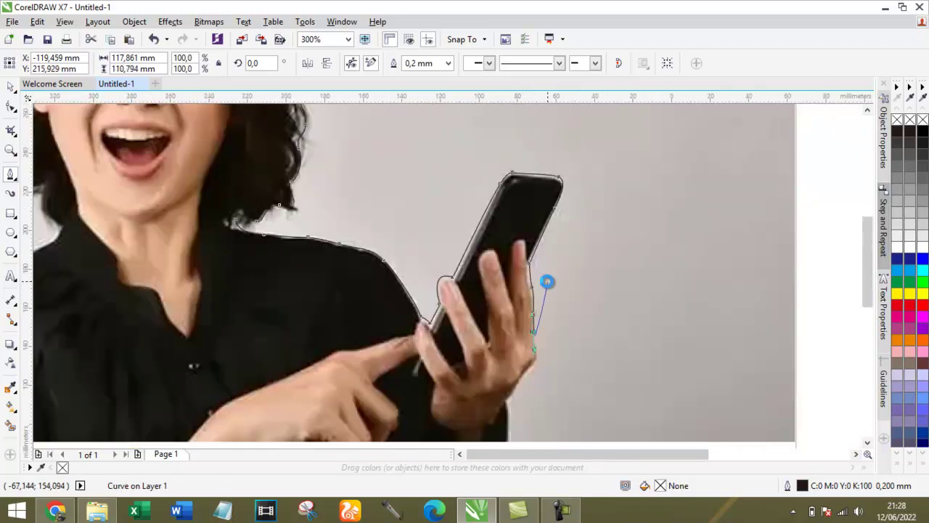
Step: Trace around the outer side of the hand holding the phone down to where it meets the sleeve
scroll(496, 325, up, 4)
drag(509, 320, 491, 334)
drag(473, 368, 455, 392)
click(456, 389)
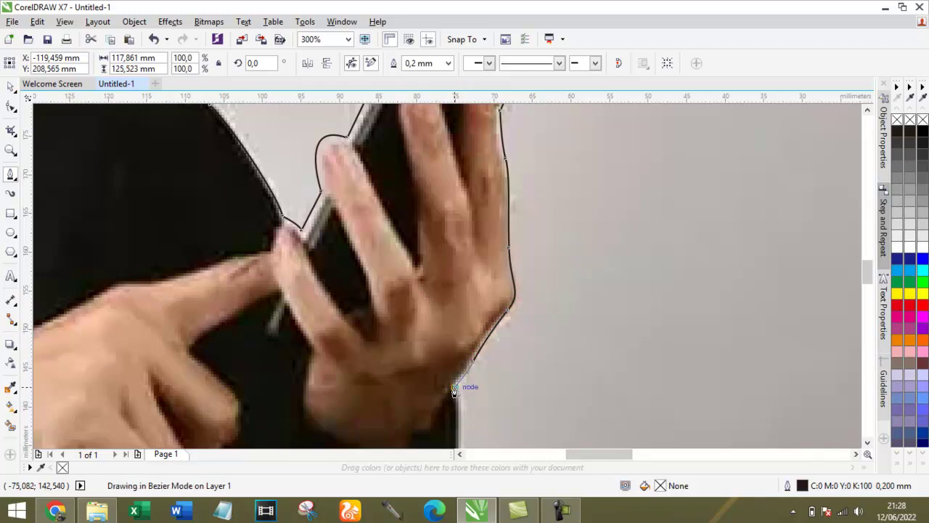
Step: Extend the outline down the sleeve below the phone hand to the photo's bottom edge
scroll(456, 386, down, 2)
scroll(444, 372, up, 2)
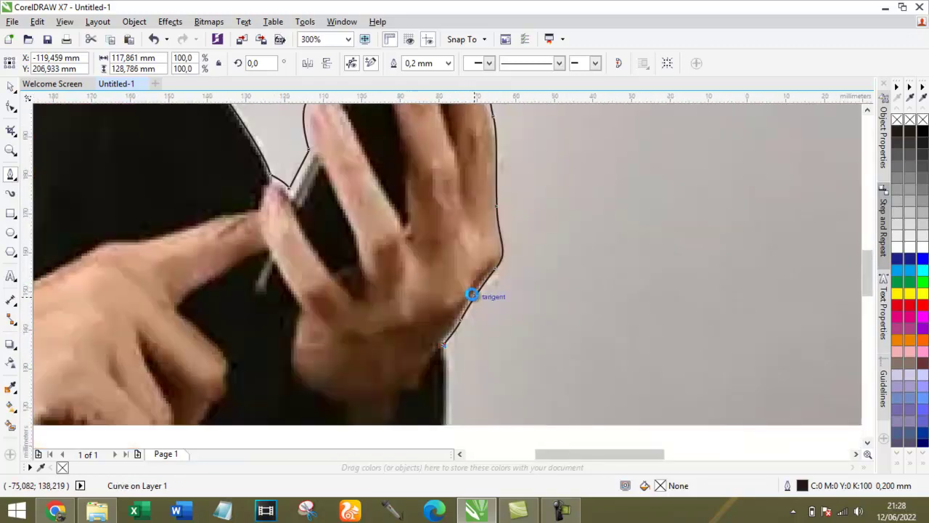
scroll(473, 299, down, 2)
scroll(458, 353, up, 1)
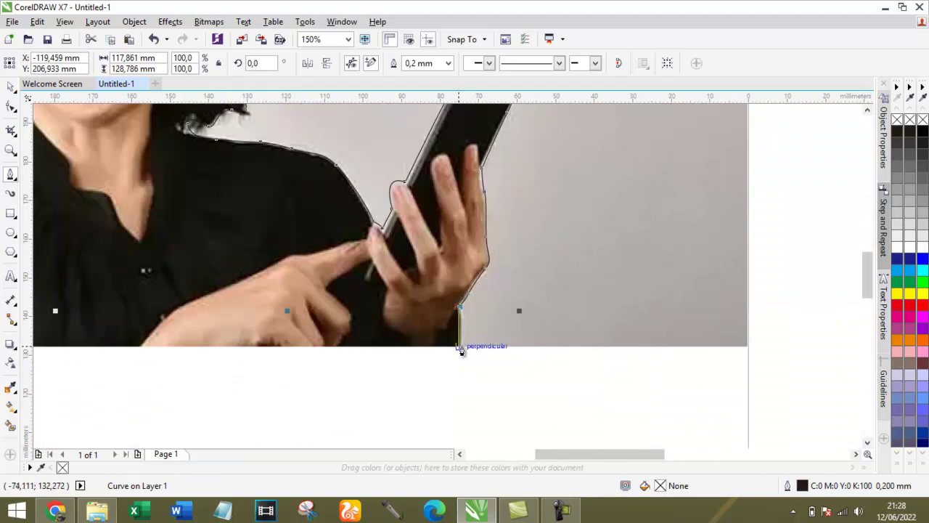
scroll(456, 355, up, 2)
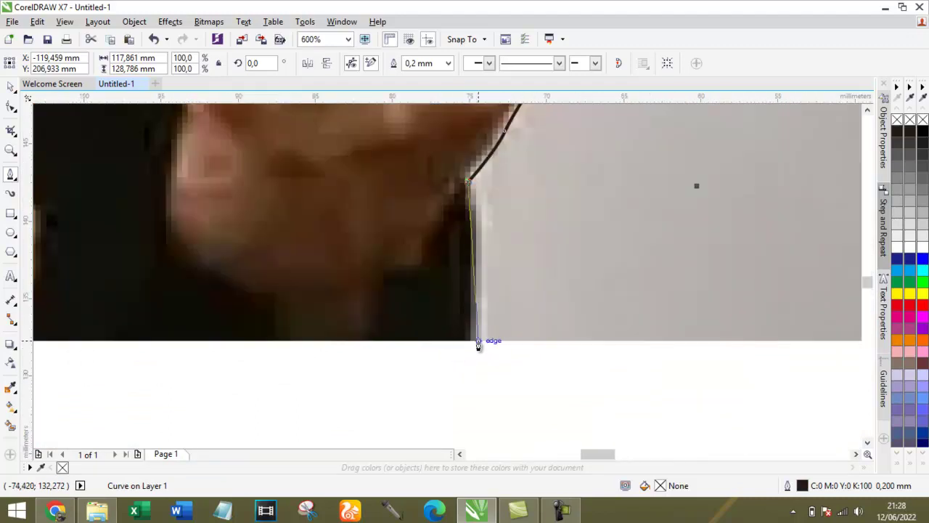
click(473, 345)
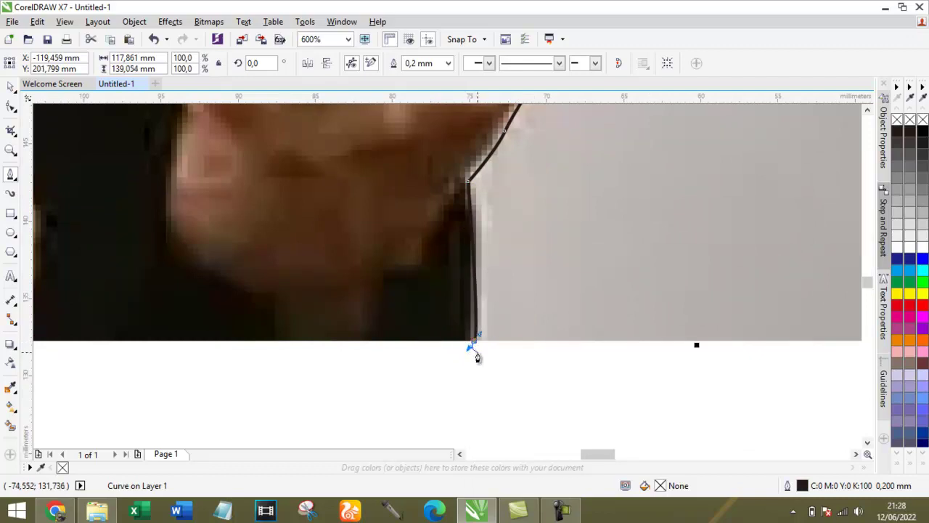
Step: Run the outline straight along the photo's bottom edge to the outer side of the opposite sleeve
scroll(473, 346, down, 4)
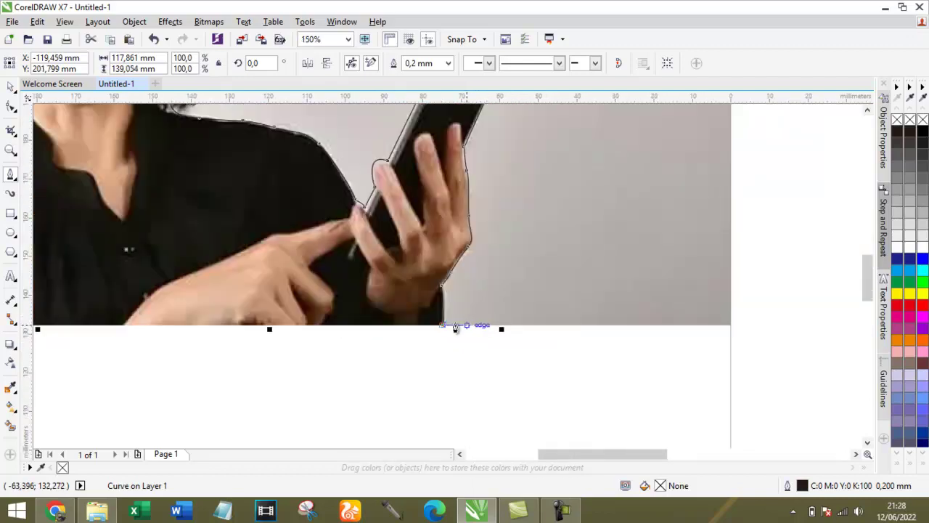
scroll(295, 322, up, 2)
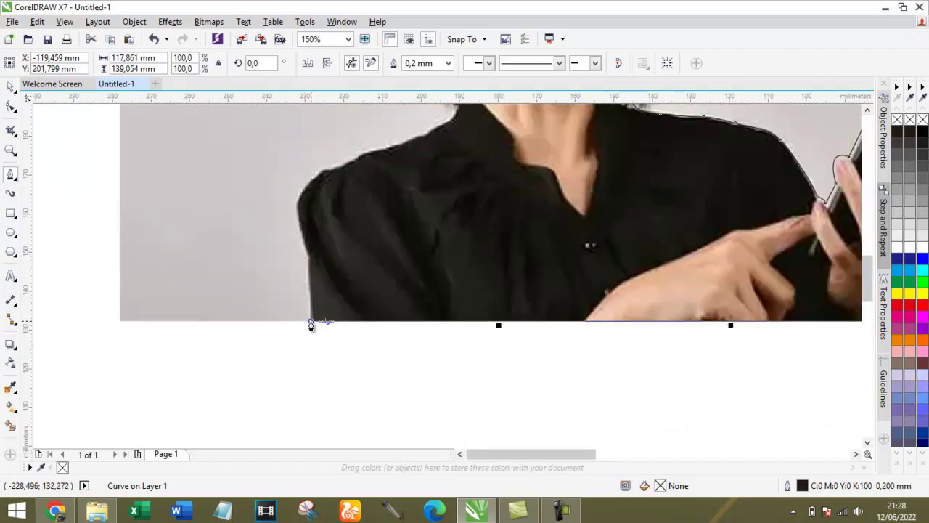
click(310, 325)
Step: Continue the outline up the lower part of the opposite sleeve to where it starts to bulge outward
click(308, 260)
scroll(307, 262, up, 1)
drag(308, 259, 315, 233)
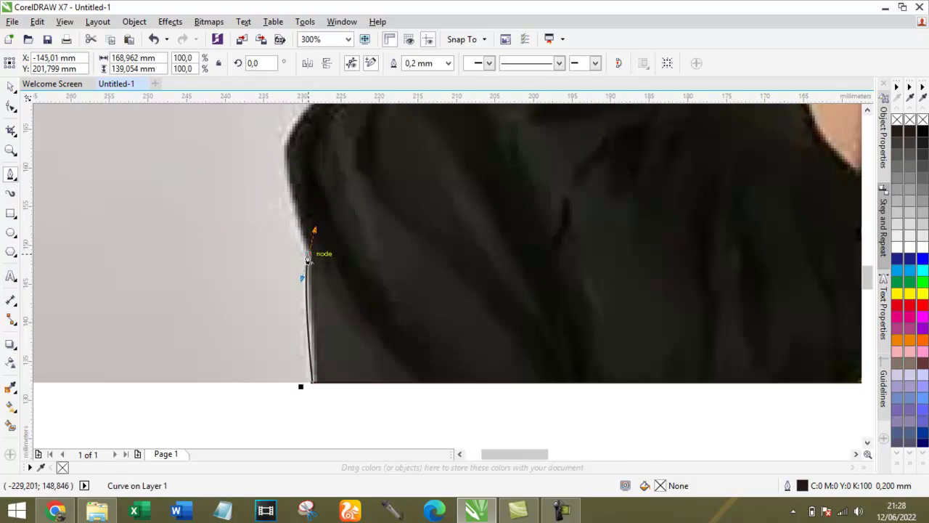
scroll(236, 188, down, 2)
scroll(290, 247, up, 2)
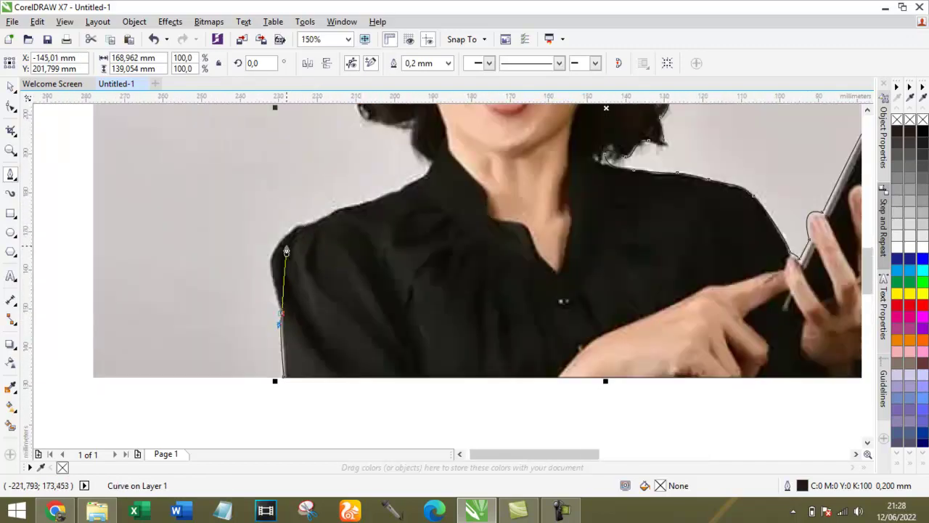
Step: Continue the outline around the bulge at the top of the sleeve to the first bend of the shoulder seam
scroll(303, 249, up, 1)
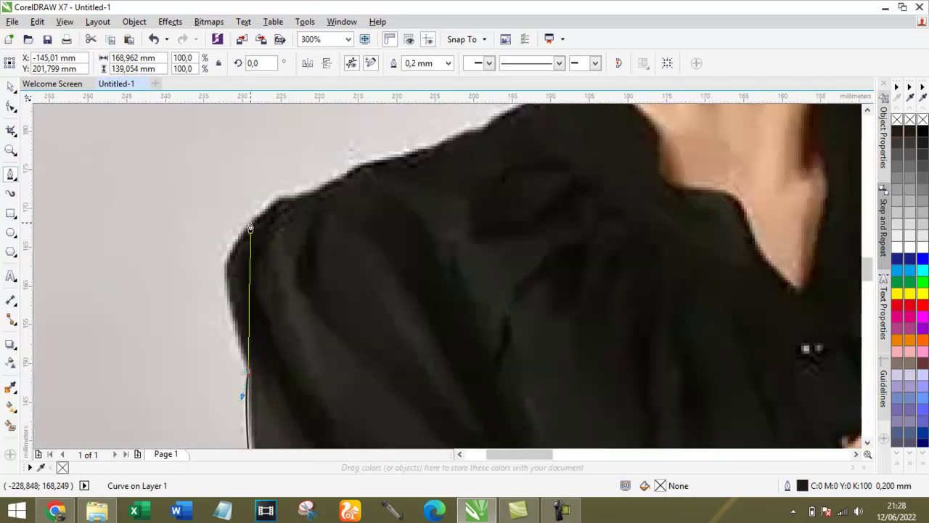
drag(256, 221, 298, 201)
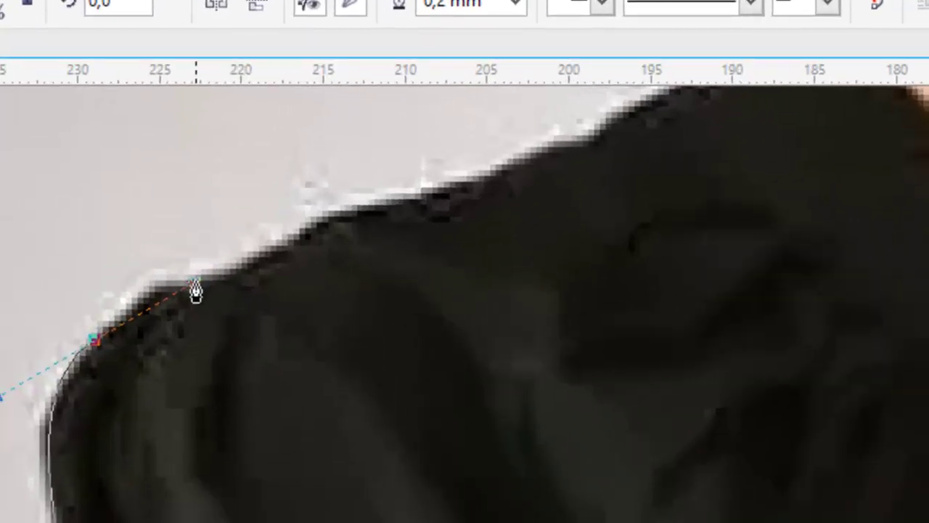
drag(196, 290, 208, 274)
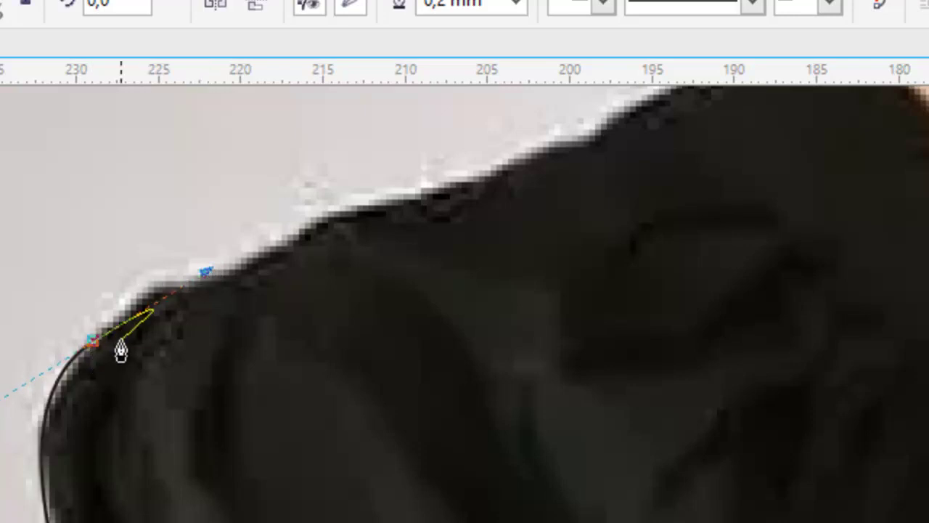
click(98, 347)
drag(160, 281, 181, 283)
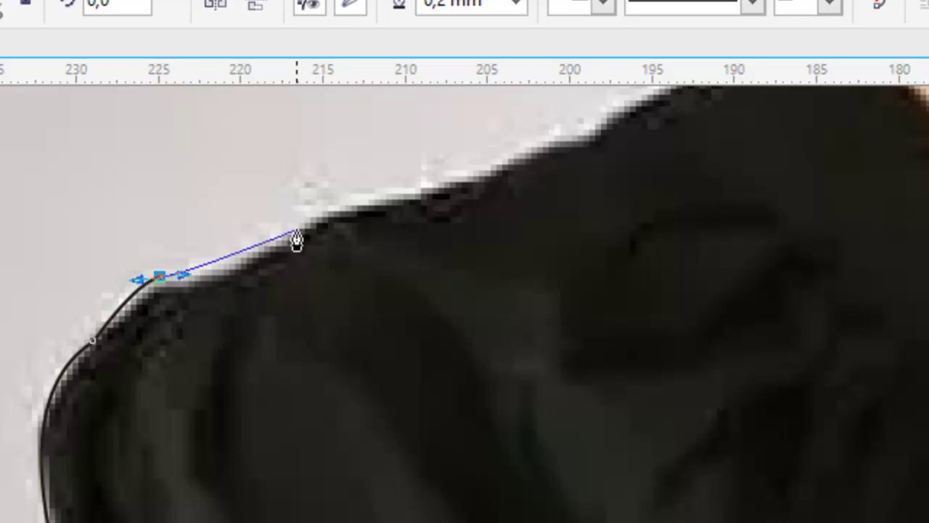
Step: Trace along the shoulder's upper edge to the point where the collar meets the hair
drag(296, 237, 369, 192)
drag(433, 194, 459, 189)
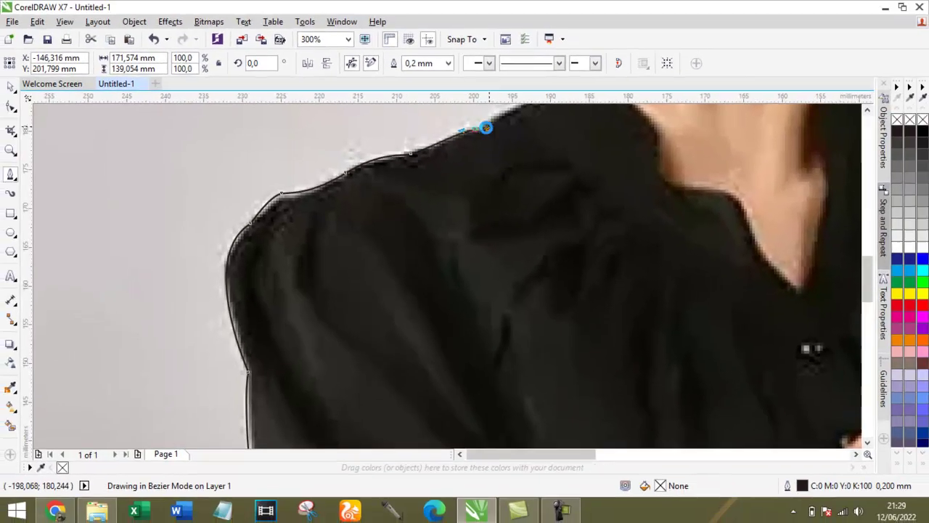
scroll(589, 127, down, 1)
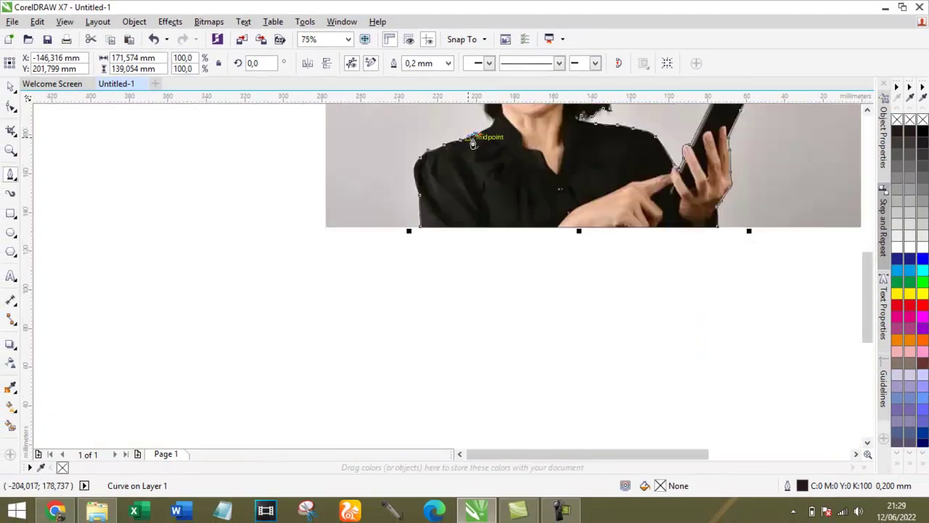
scroll(444, 153, up, 5)
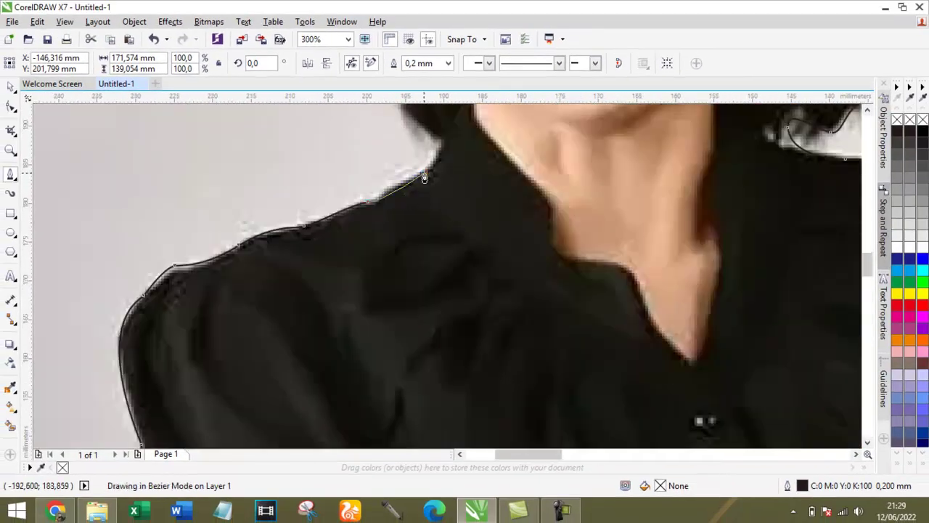
key(space)
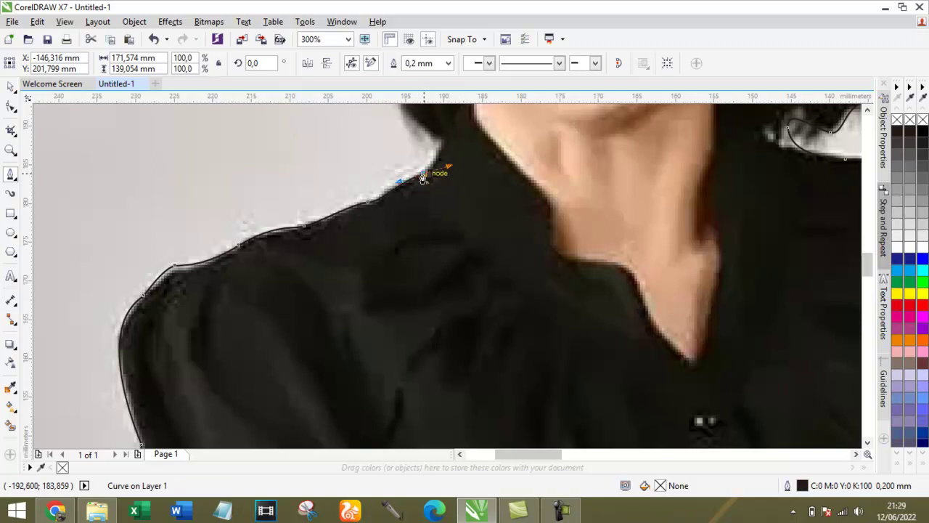
click(441, 148)
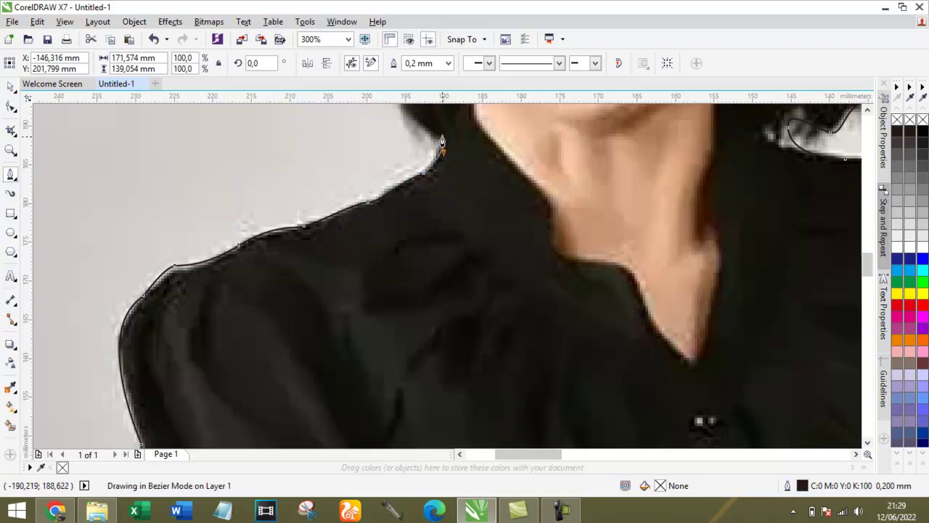
Step: Trace the underside of the hair from the collar out to the base of the outward-curling lock
scroll(404, 166, down, 5)
scroll(410, 138, up, 3)
scroll(411, 138, up, 4)
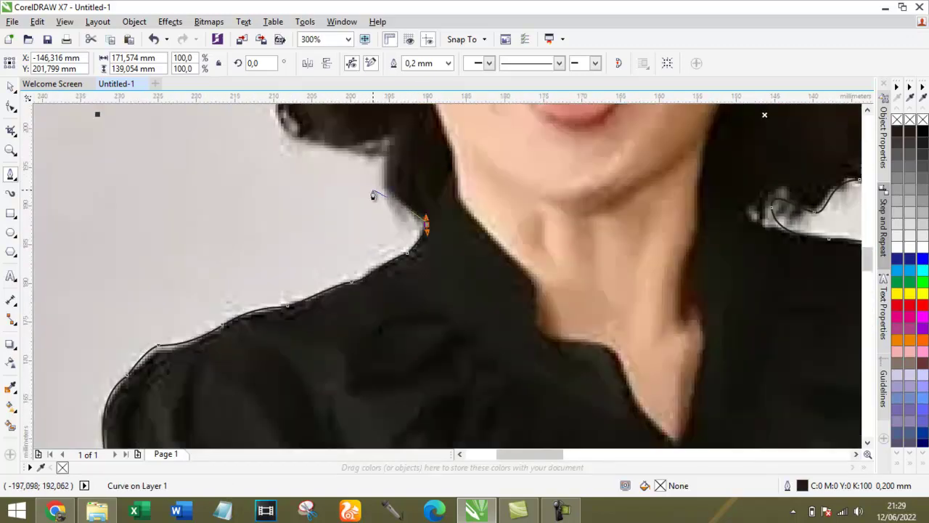
click(387, 195)
click(384, 154)
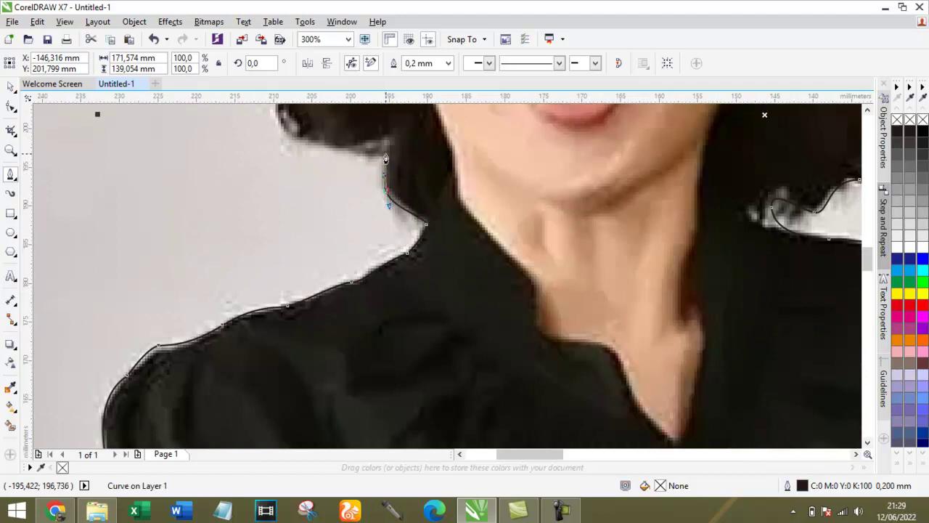
click(332, 152)
drag(296, 143, 279, 132)
Step: Follow the outer edge of the curled lock and continue the outline up the strands beside the ear
scroll(301, 170, down, 2)
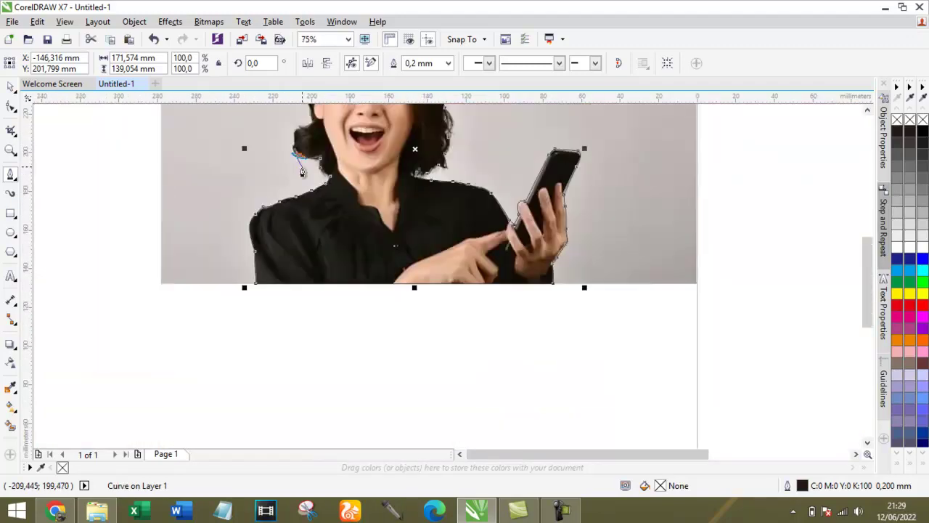
scroll(287, 157, up, 2)
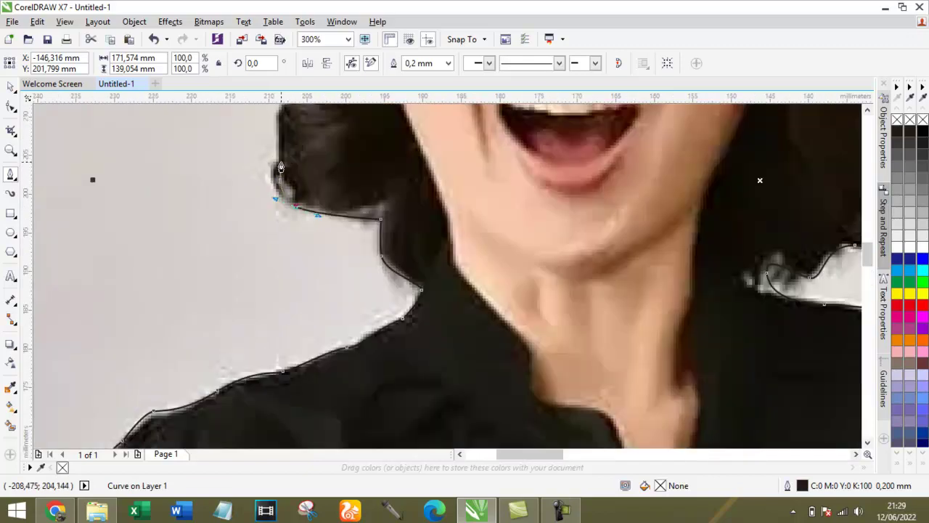
drag(278, 166, 283, 140)
scroll(282, 141, down, 2)
scroll(282, 141, up, 2)
mouse_move(265, 186)
mouse_down()
mouse_move(258, 182)
mouse_move(332, 153)
mouse_move(288, 139)
mouse_move(312, 129)
mouse_move(301, 141)
mouse_up()
scroll(332, 145, down, 2)
scroll(330, 146, up, 2)
scroll(308, 139, down, 2)
scroll(291, 130, up, 2)
scroll(288, 139, up, 2)
scroll(301, 141, down, 2)
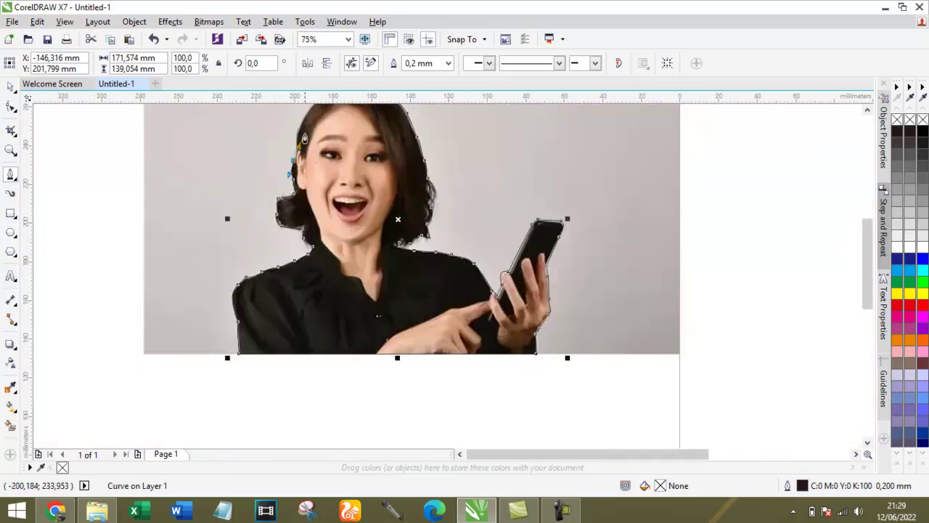
Step: Trace the hair from above the ear over the crown, close the outline at its starting node and leave the Pen tool
scroll(290, 138, up, 2)
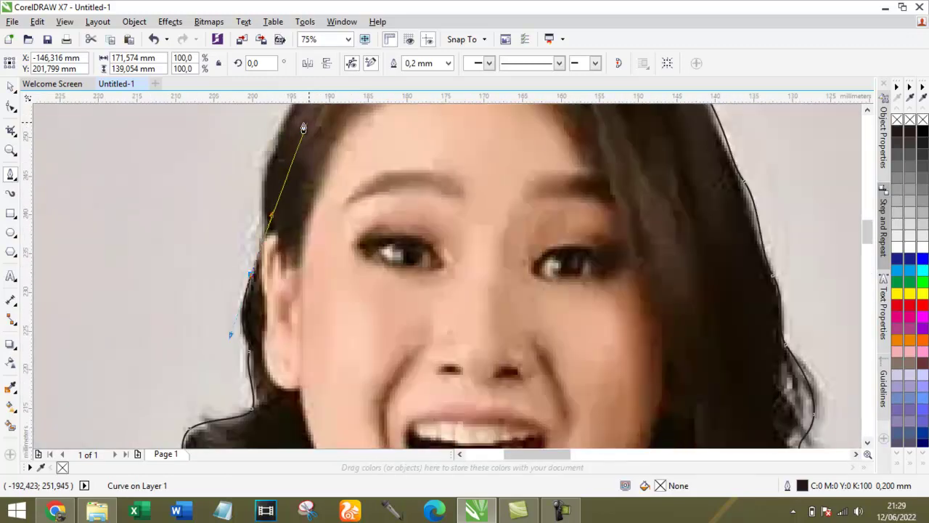
click(264, 160)
mouse_move(265, 156)
mouse_down()
mouse_move(272, 139)
mouse_move(310, 120)
mouse_move(286, 125)
mouse_up()
scroll(270, 138, down, 3)
scroll(280, 132, up, 2)
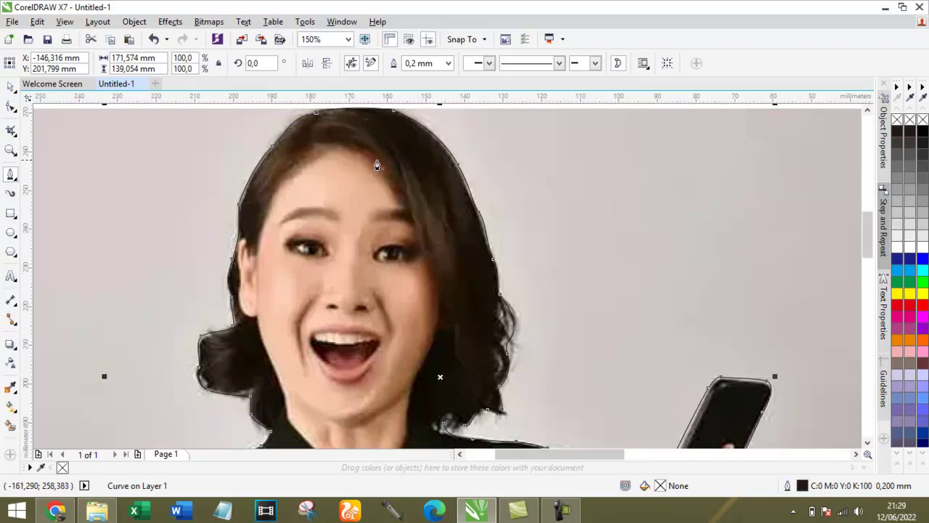
click(9, 87)
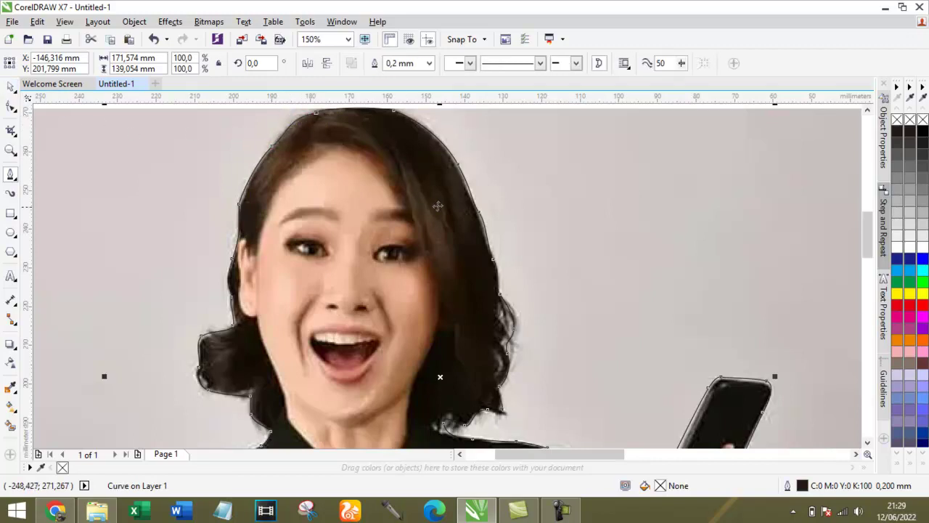
Step: Delete the surplus outline node on the phone's long edge, just below its top corner facing the woman
scroll(421, 209, down, 1)
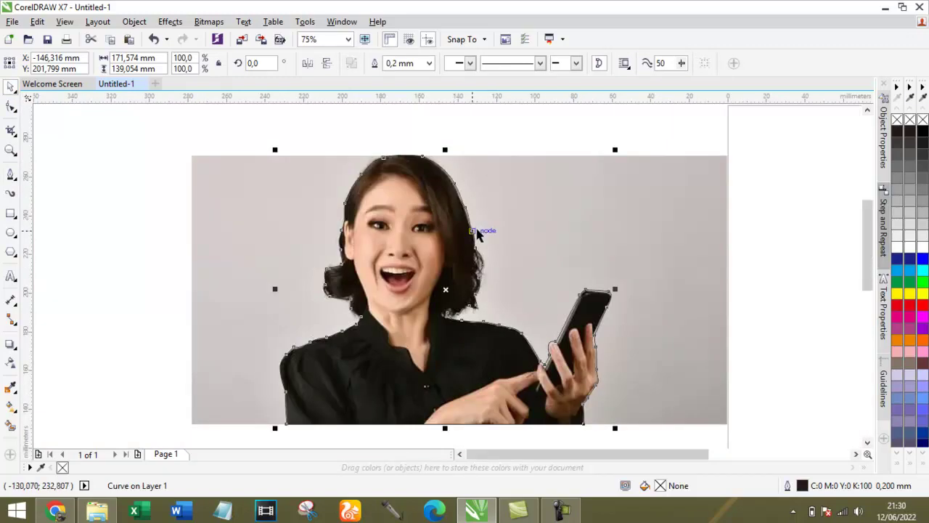
scroll(472, 218, up, 1)
scroll(459, 197, down, 1)
scroll(522, 291, down, 1)
scroll(525, 267, up, 2)
scroll(525, 266, up, 1)
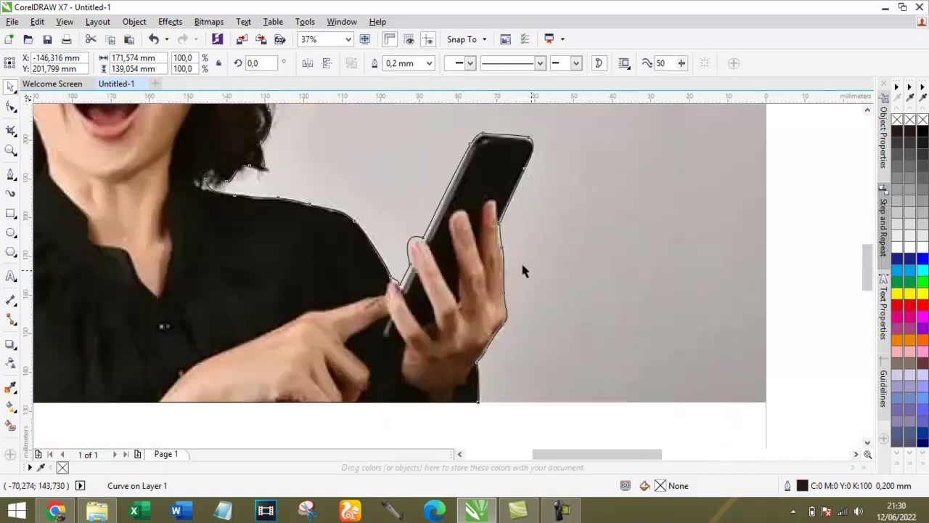
scroll(472, 162, up, 2)
scroll(477, 148, down, 1)
scroll(467, 158, up, 2)
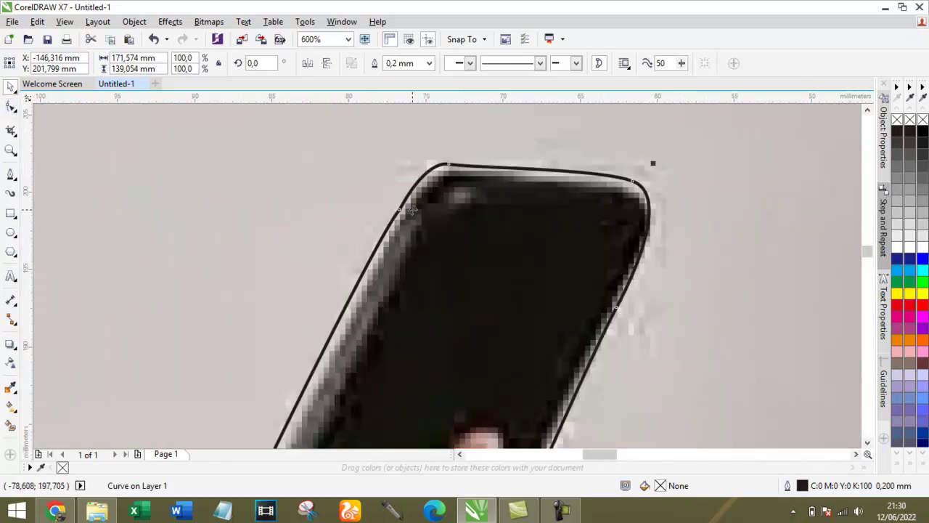
scroll(411, 210, up, 1)
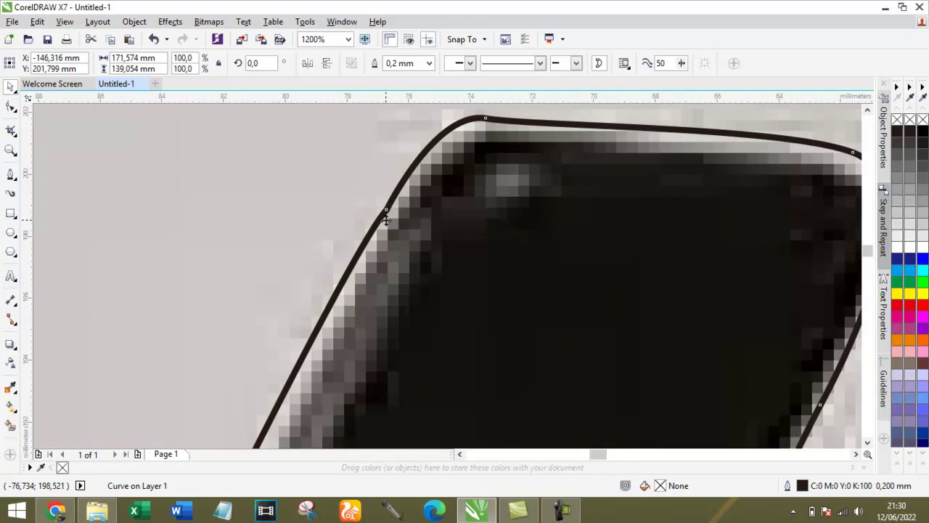
click(11, 107)
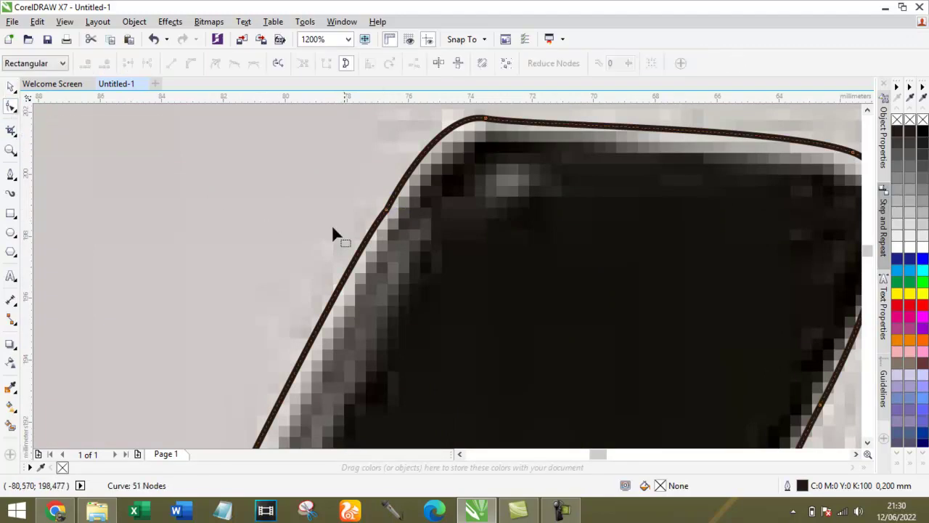
click(387, 212)
key(Delete)
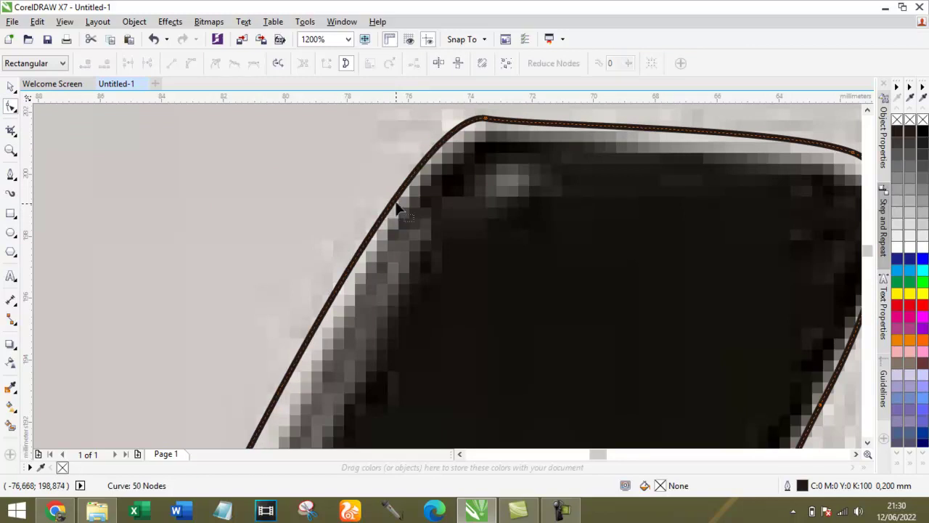
Step: Adjust the node and its curve handle at the phone's top corner facing the woman to fit the phone's edge
scroll(396, 209, down, 2)
scroll(409, 176, up, 1)
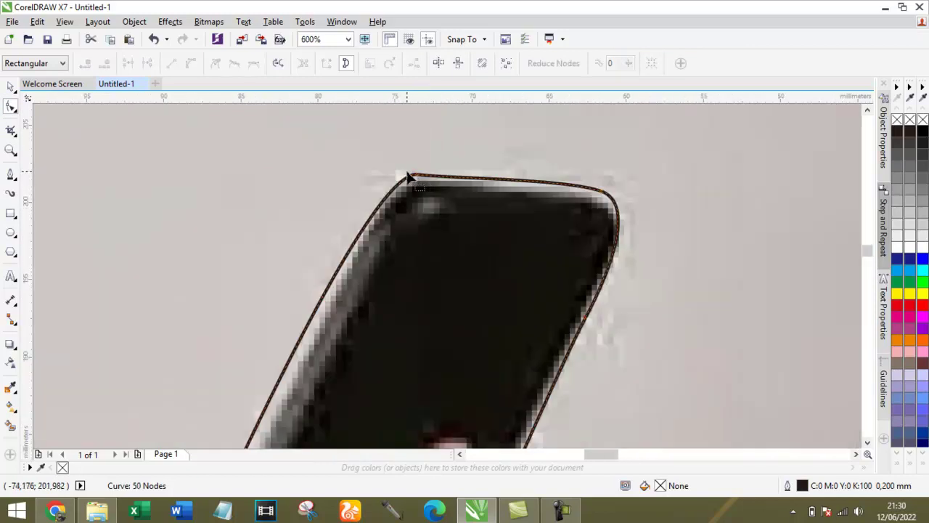
drag(414, 180, 376, 172)
scroll(418, 177, up, 2)
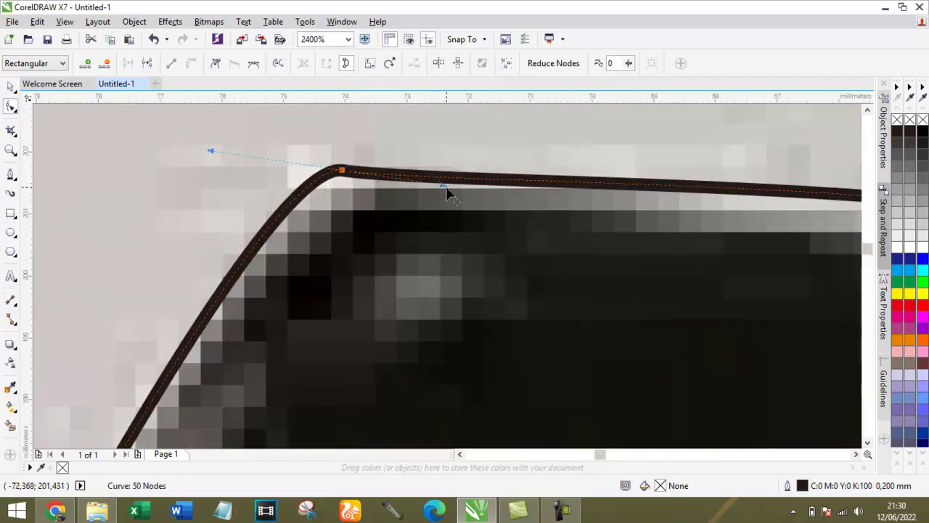
drag(442, 185, 436, 175)
Step: Reposition the node at the phone's outer top corner so the curve encloses the rounded corner
scroll(436, 174, down, 2)
scroll(610, 198, up, 1)
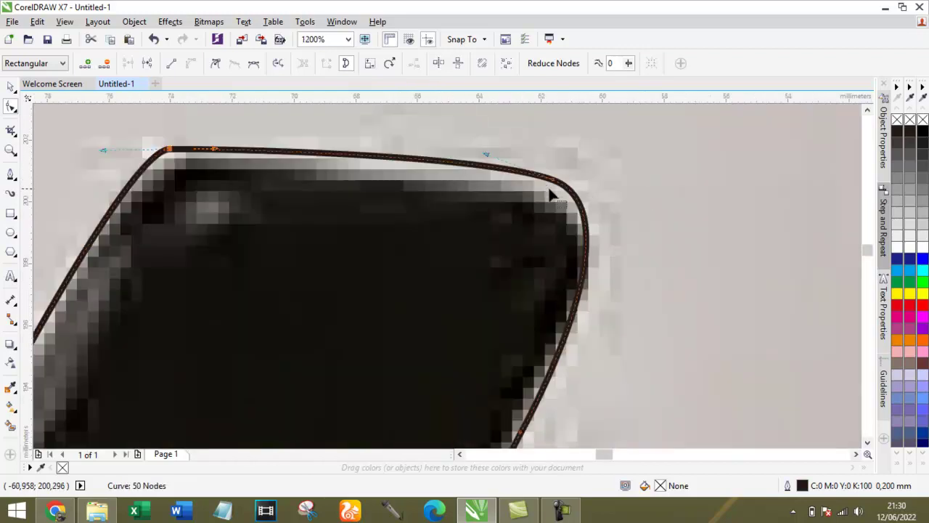
drag(553, 183, 582, 181)
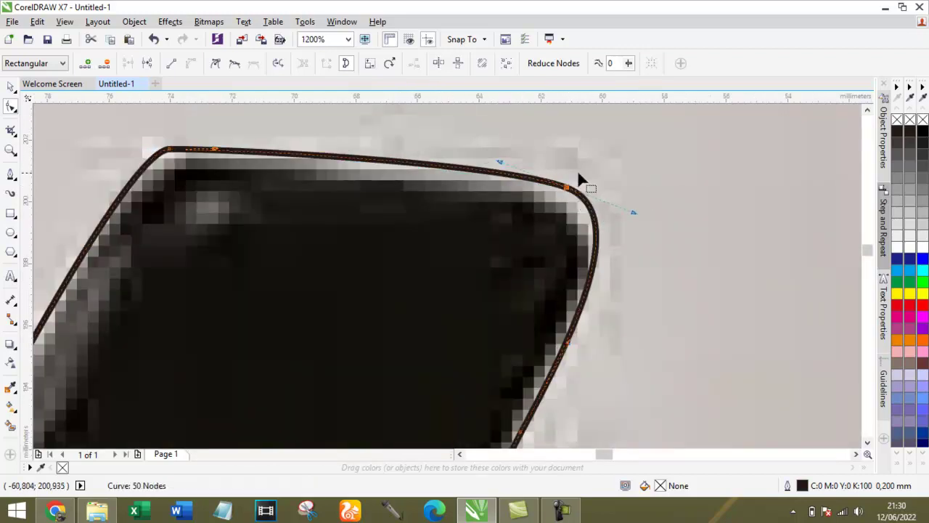
scroll(584, 183, down, 2)
scroll(580, 229, up, 1)
mouse_move(611, 150)
mouse_down()
mouse_move(618, 154)
mouse_move(594, 154)
mouse_move(608, 166)
mouse_up()
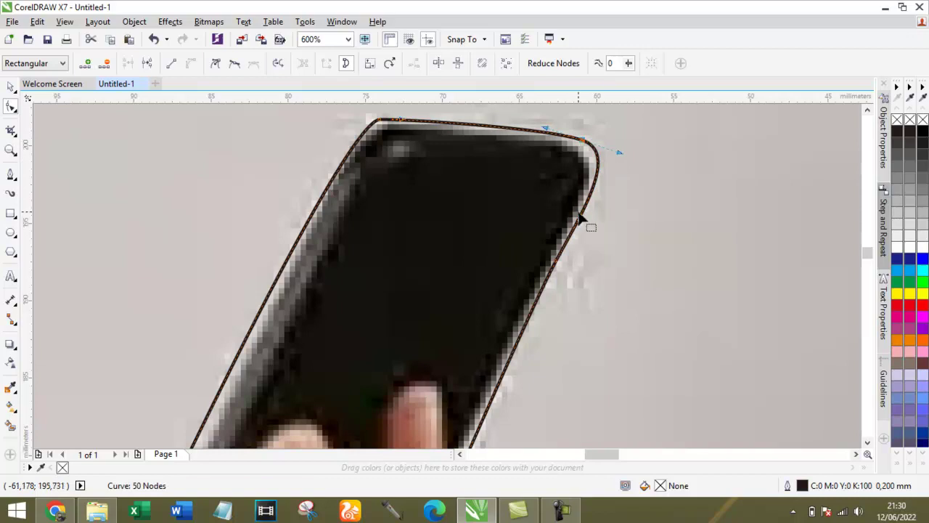
Step: Adjust the node handle on the phone's outer long edge below the corner, then delete that node
scroll(611, 147, up, 1)
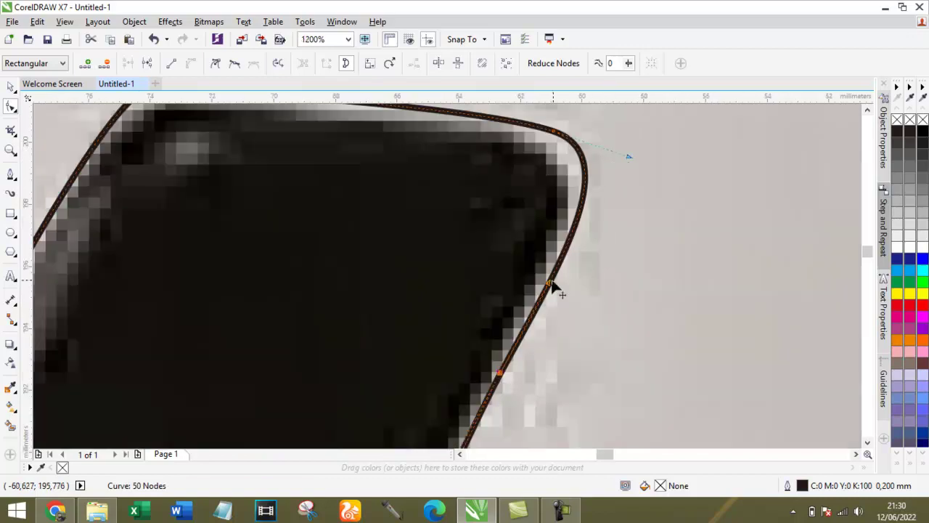
drag(543, 286, 526, 322)
scroll(577, 214, down, 2)
scroll(573, 196, up, 2)
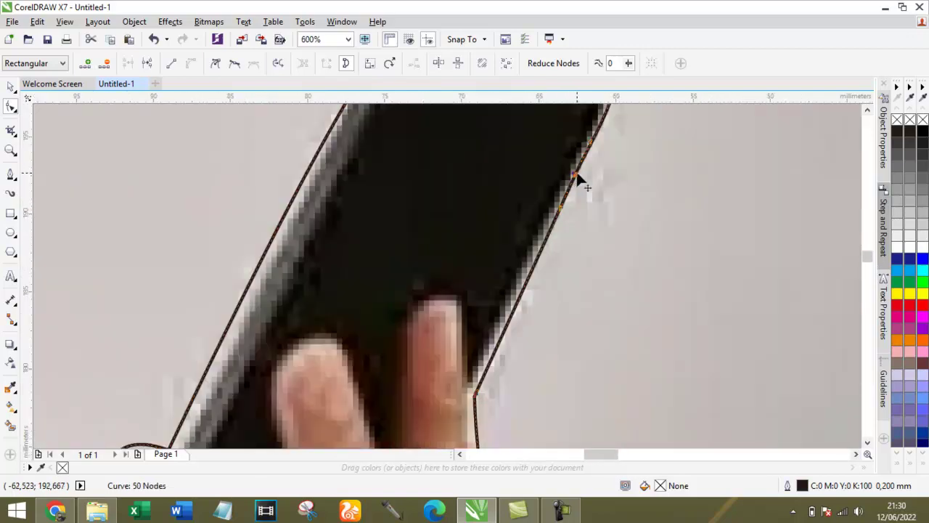
key(Delete)
Step: Tighten the outer top corner's curve, add a node just below it and bend that node's handle toward the phone's edge
scroll(534, 232, down, 1)
click(504, 312)
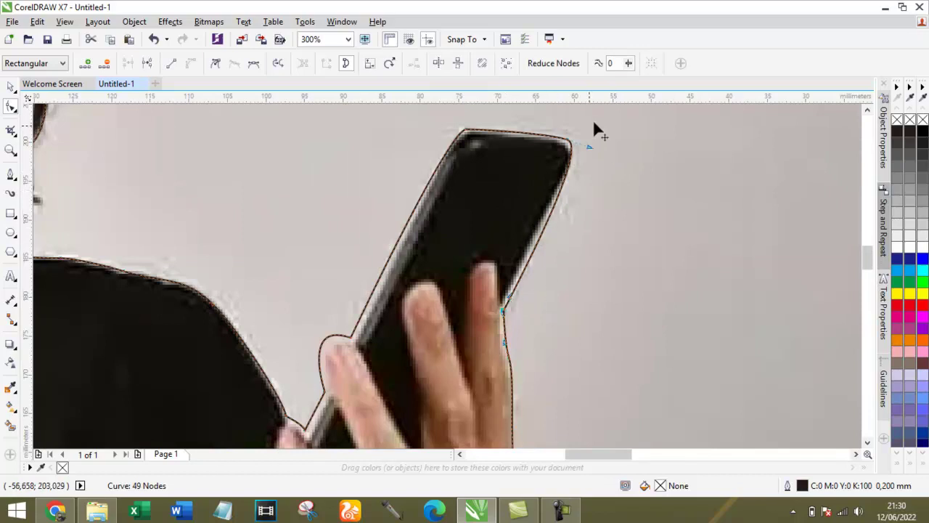
scroll(572, 143, up, 1)
drag(567, 144, 574, 183)
double_click(573, 191)
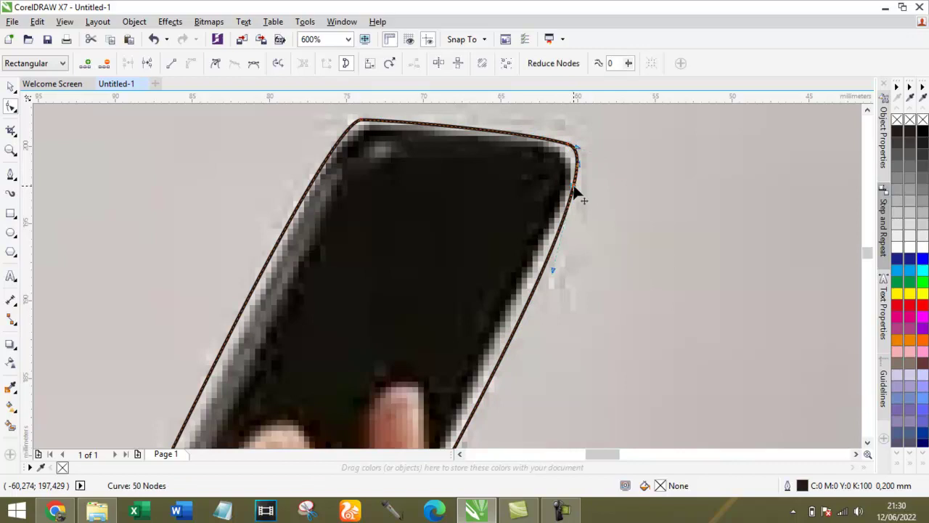
drag(551, 267, 545, 267)
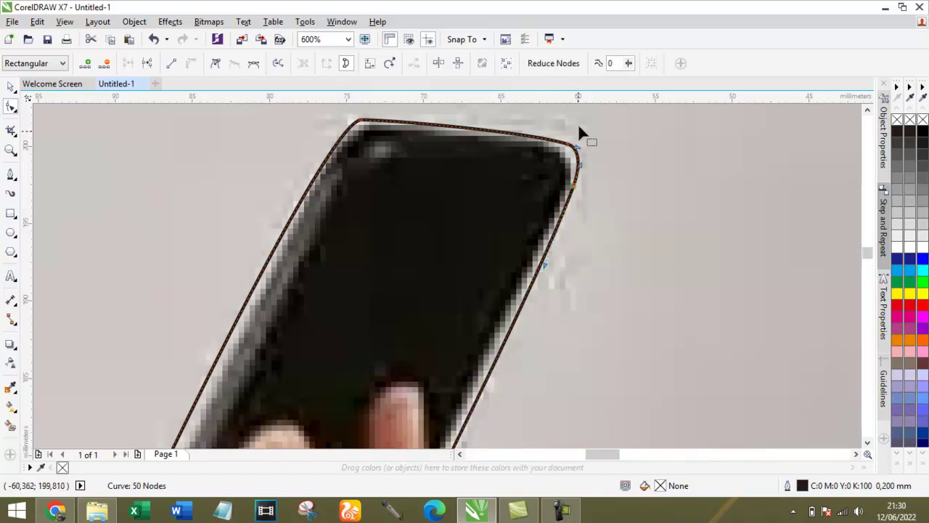
Step: Move the two nodes around the phone's outer top corner inward to hug the rounded edge
scroll(577, 145, up, 1)
drag(556, 166, 533, 165)
mouse_move(562, 251)
mouse_down()
mouse_move(550, 257)
mouse_move(553, 248)
mouse_up()
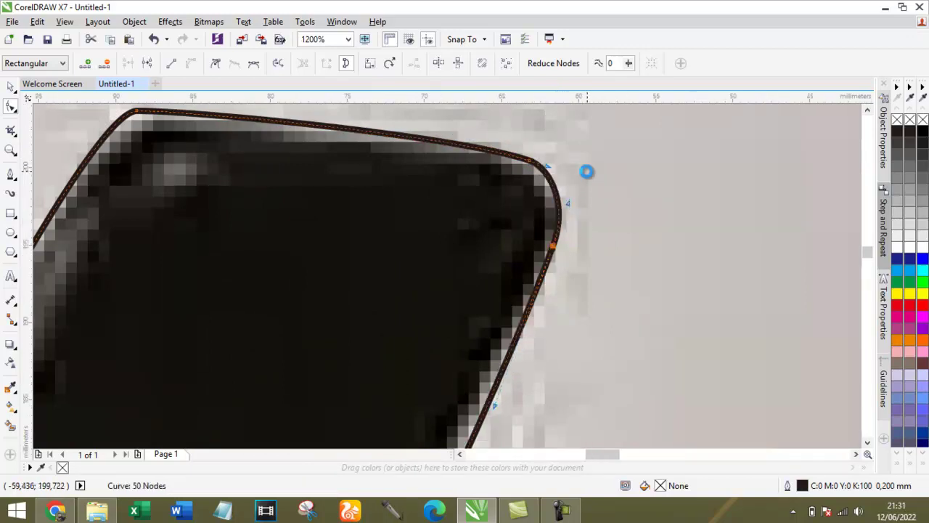
scroll(586, 168, down, 5)
scroll(523, 311, up, 5)
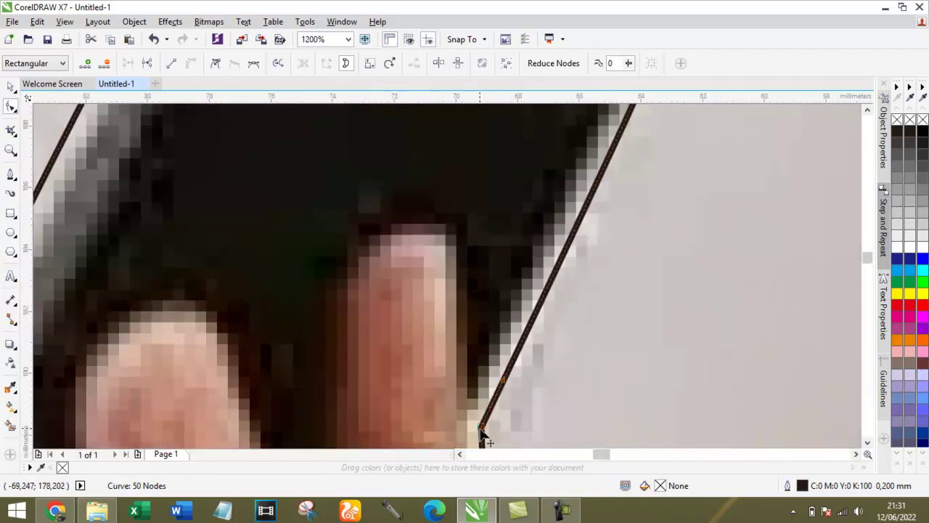
Step: Reposition the outline node where the phone's outer edge meets the outermost finger
drag(479, 429, 480, 435)
scroll(581, 228, down, 3)
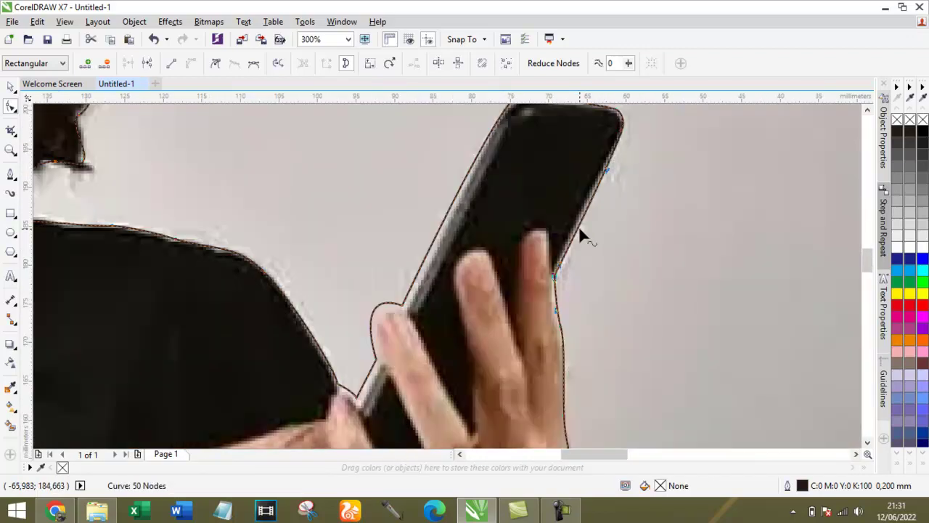
scroll(581, 234, down, 2)
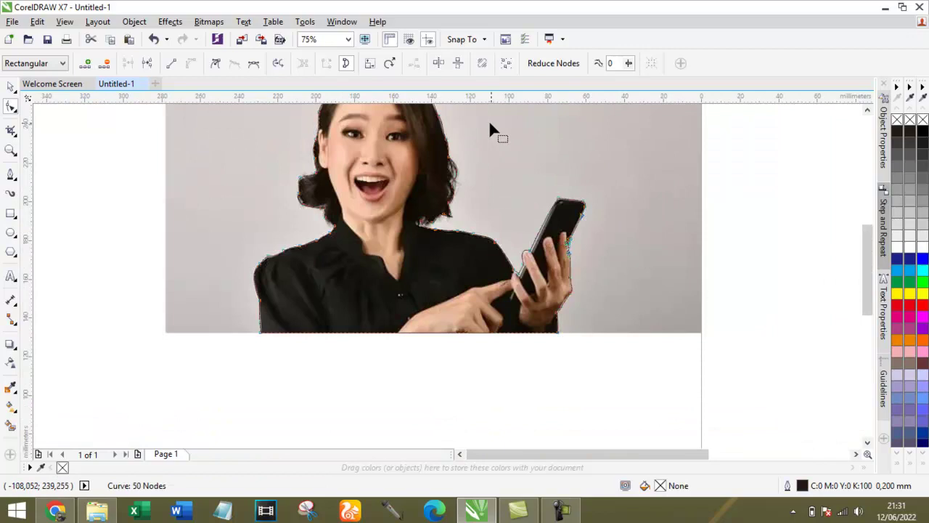
scroll(546, 143, up, 2)
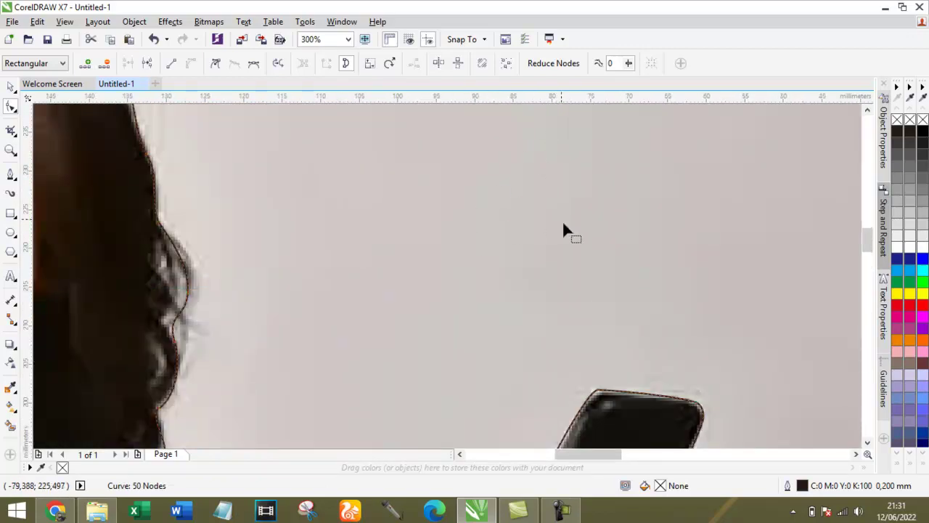
scroll(557, 209, down, 2)
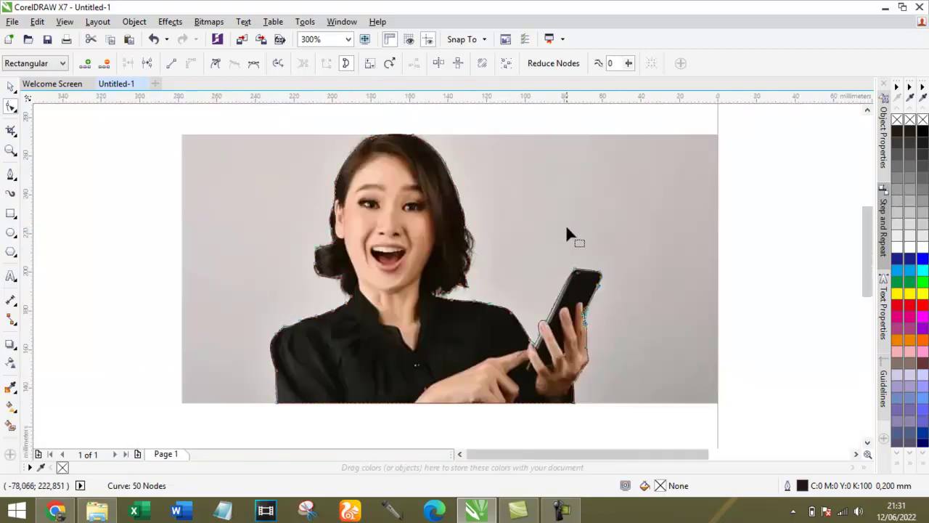
Step: Examine the whole traced outline around the woman and phone, both selected and deselected
click(13, 88)
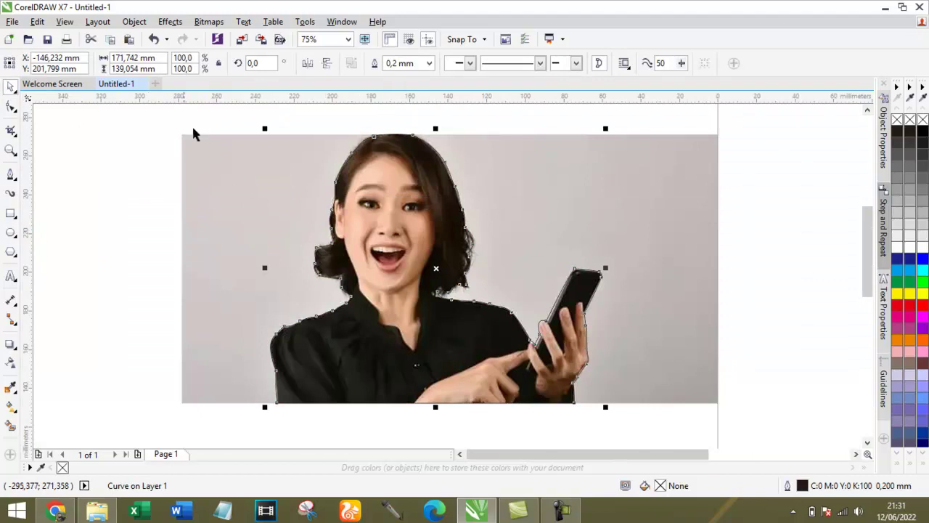
click(320, 128)
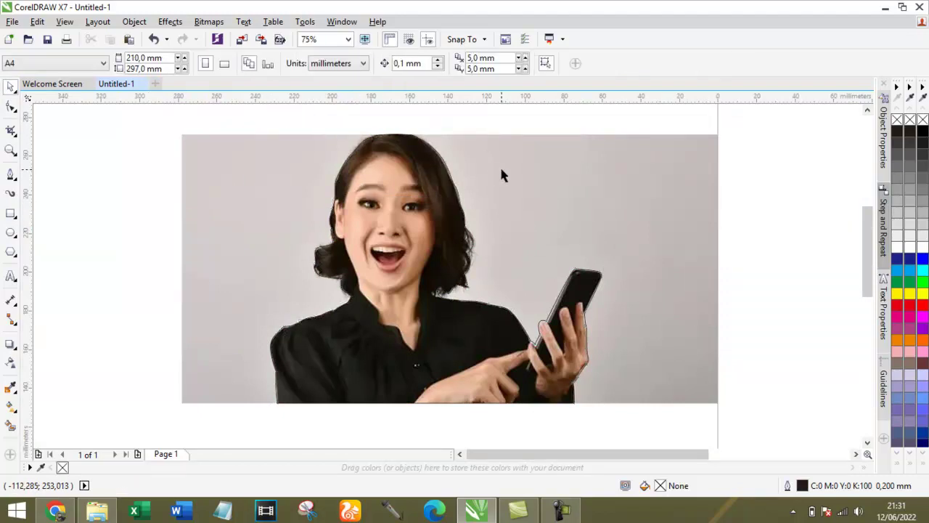
click(387, 146)
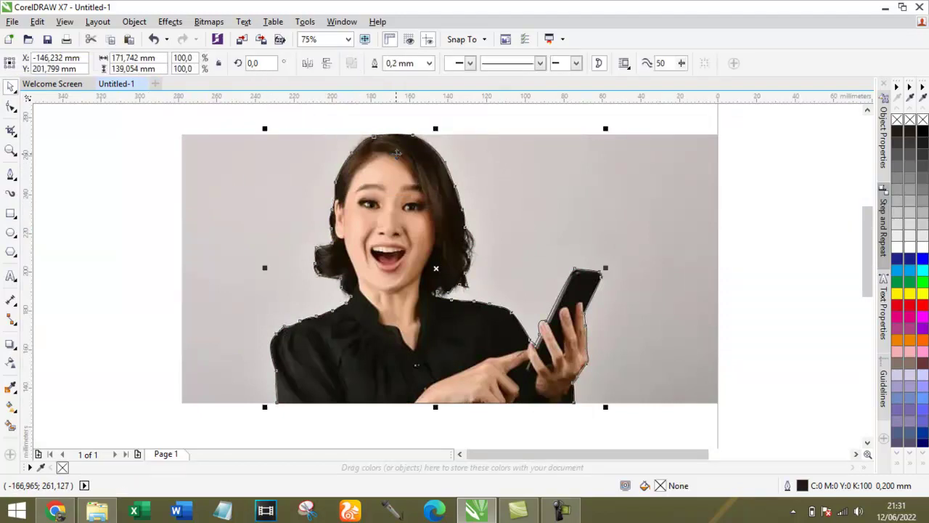
scroll(480, 143, down, 1)
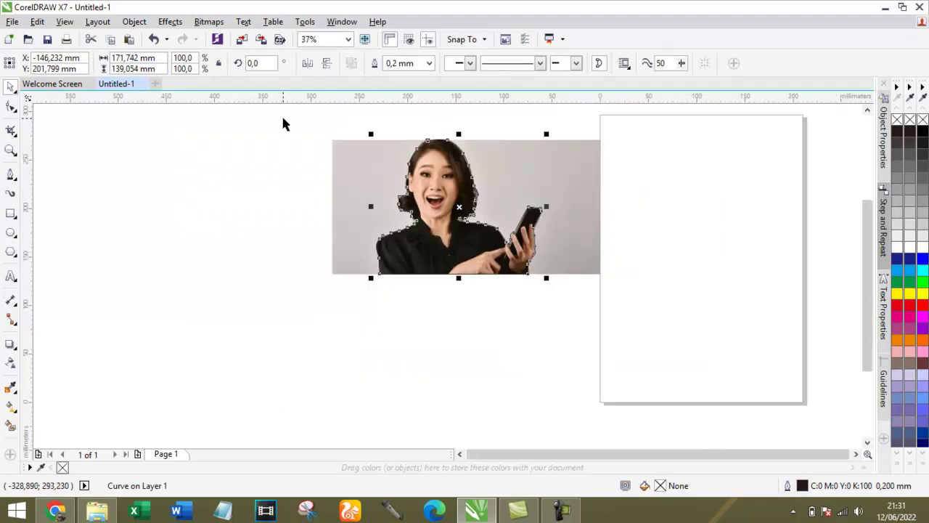
scroll(492, 171, up, 1)
scroll(491, 171, down, 1)
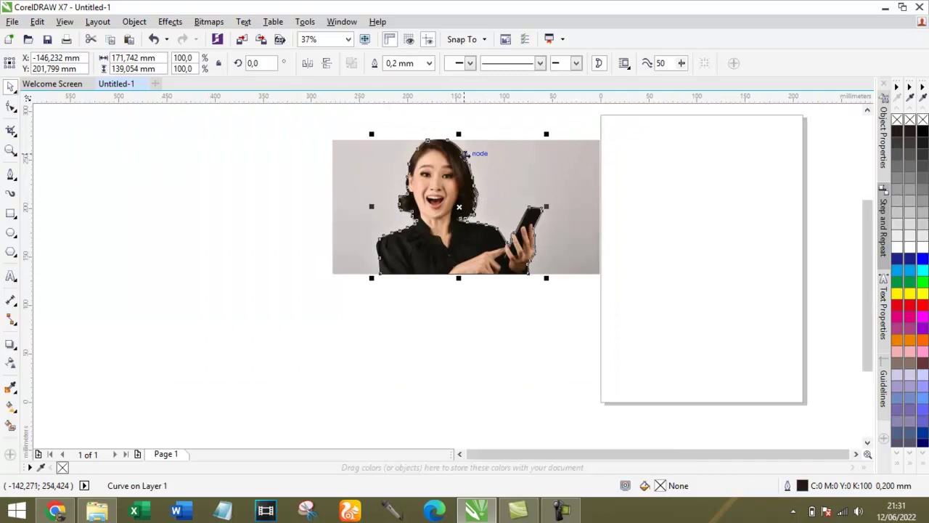
scroll(477, 159, up, 1)
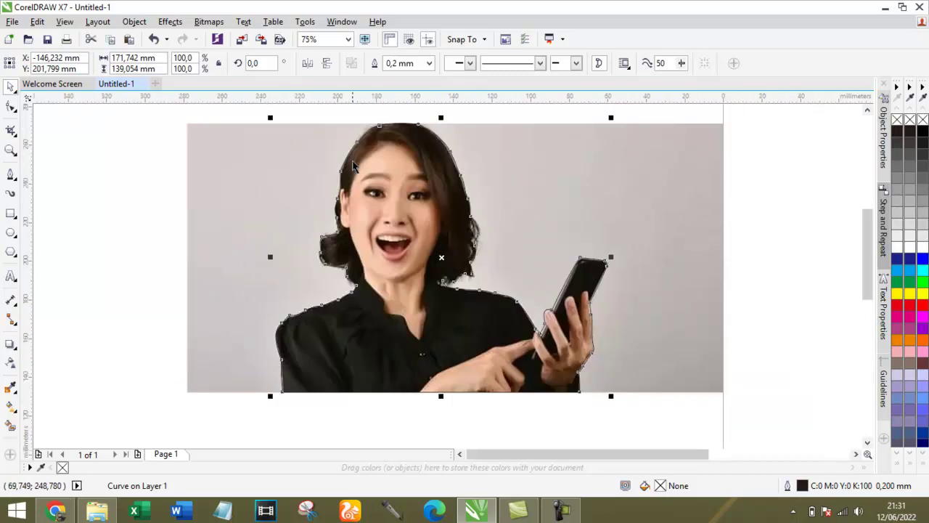
click(171, 160)
scroll(267, 141, up, 1)
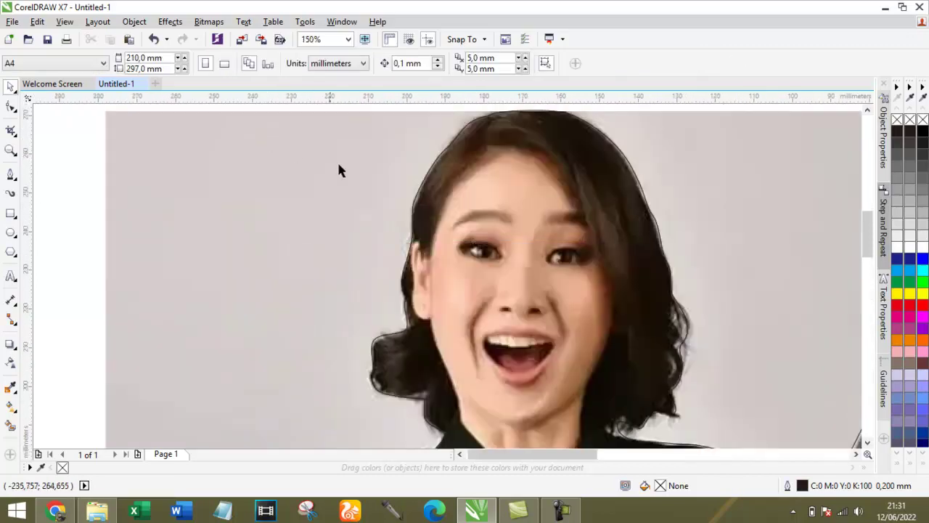
scroll(293, 152, down, 1)
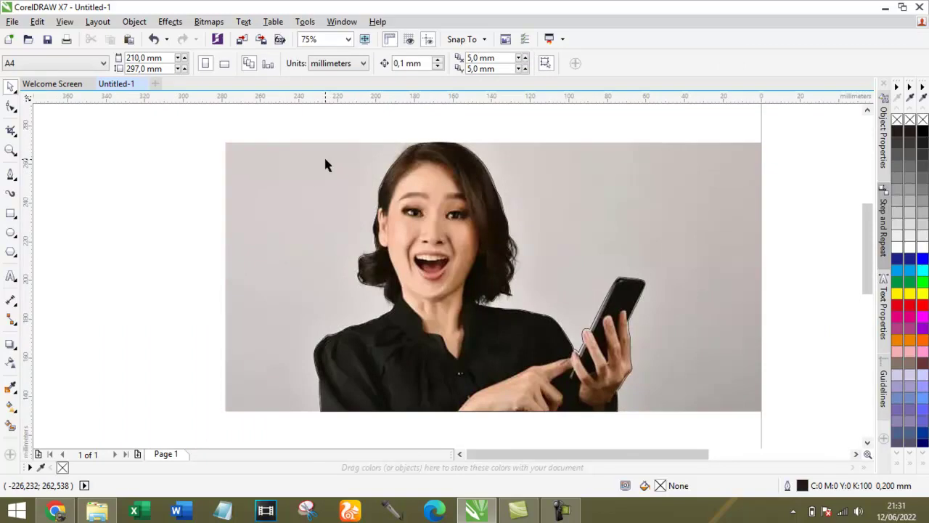
Step: Unlock the locked background photo
right_click(318, 174)
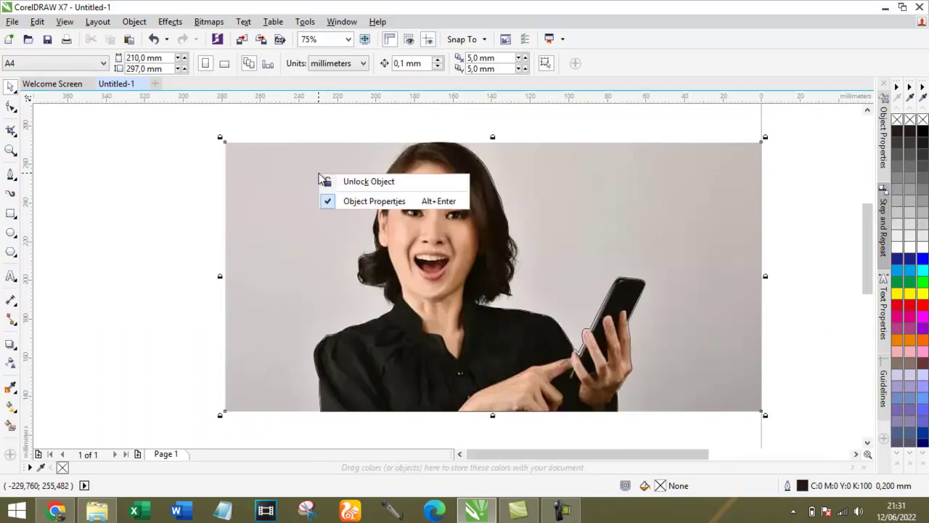
click(355, 181)
click(191, 179)
Step: PowerClip the photo inside the traced outline of the woman and her phone
click(288, 178)
right_click(289, 181)
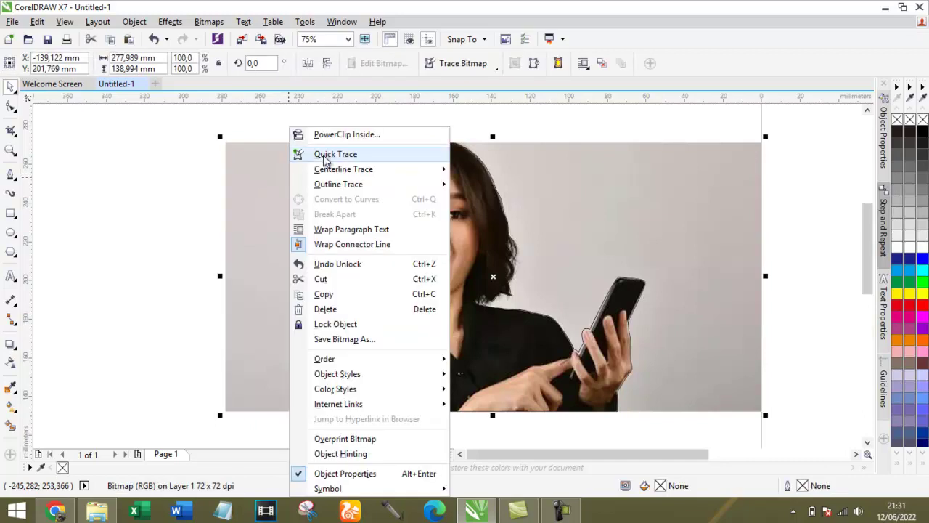
click(344, 135)
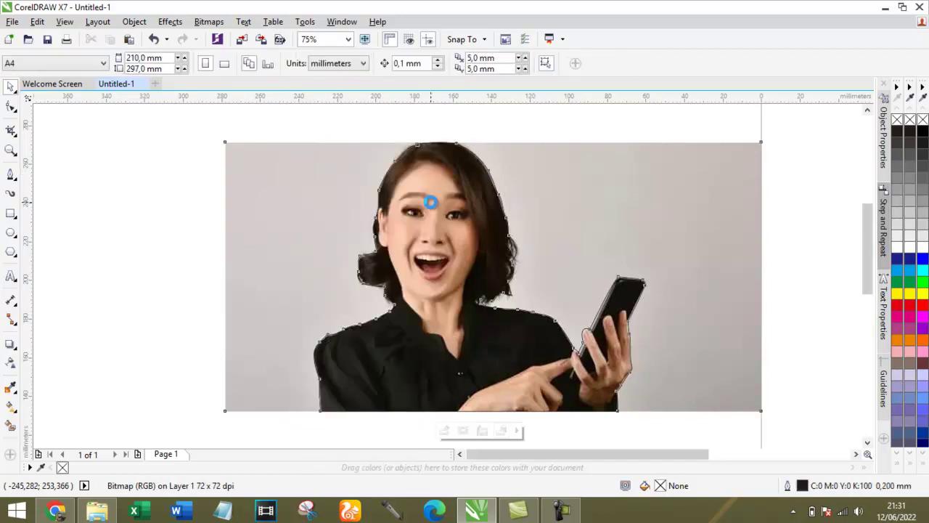
click(438, 198)
scroll(459, 289, up, 2)
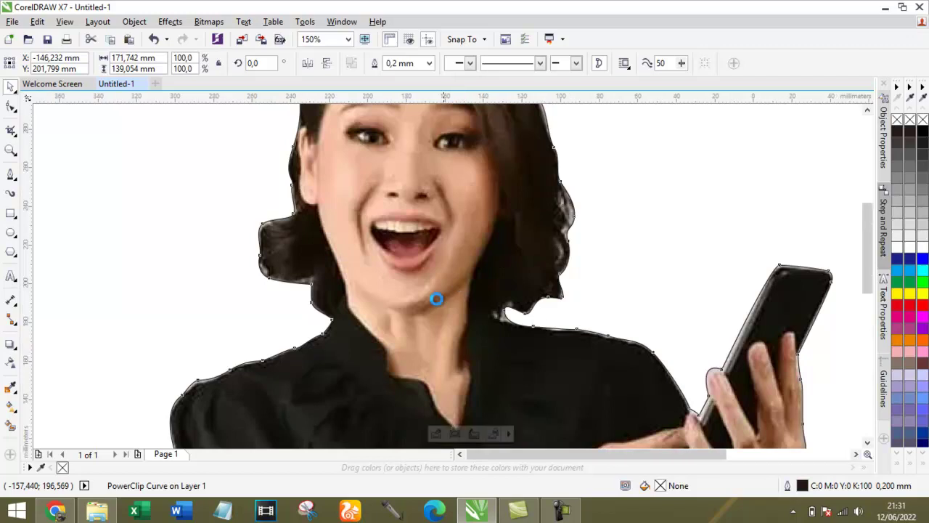
scroll(446, 293, down, 2)
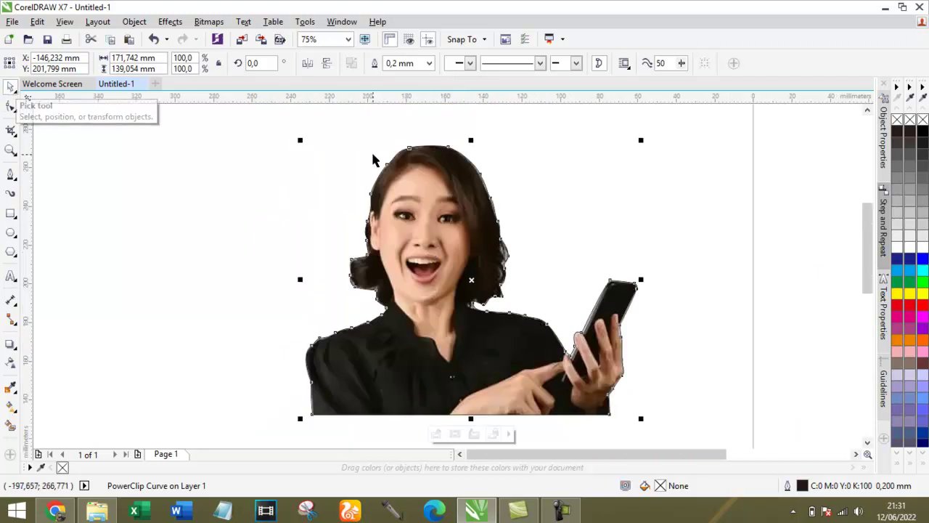
scroll(331, 280, down, 4)
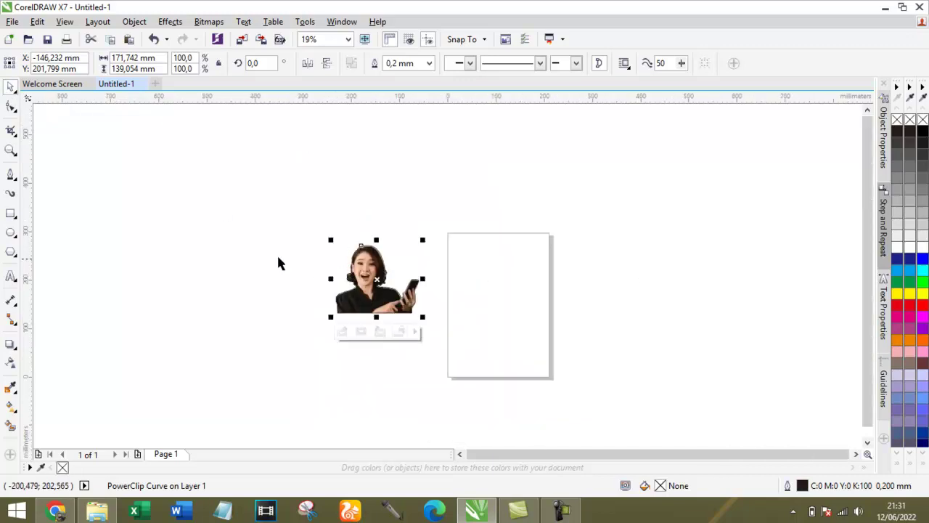
Step: Draw a rectangle about 262 by 200 mm that spans the phone side of the cutout and most of the page width
click(316, 273)
scroll(382, 283, up, 2)
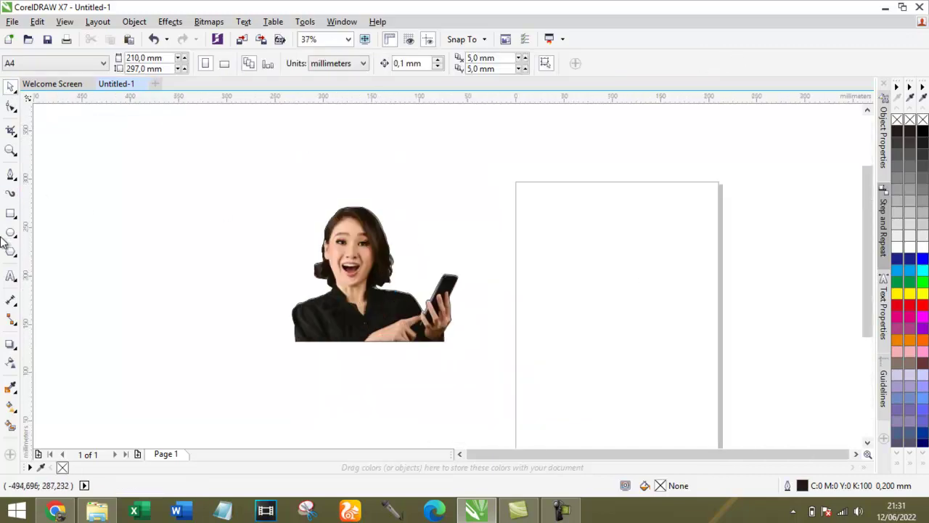
click(10, 215)
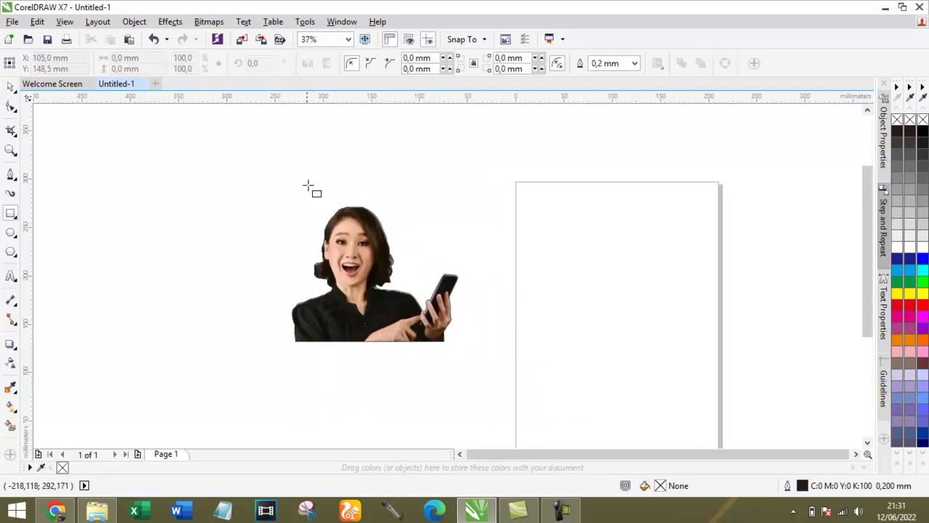
drag(415, 176, 444, 225)
mouse_move(479, 278)
mouse_down()
mouse_move(615, 387)
mouse_move(620, 353)
mouse_move(668, 371)
mouse_up()
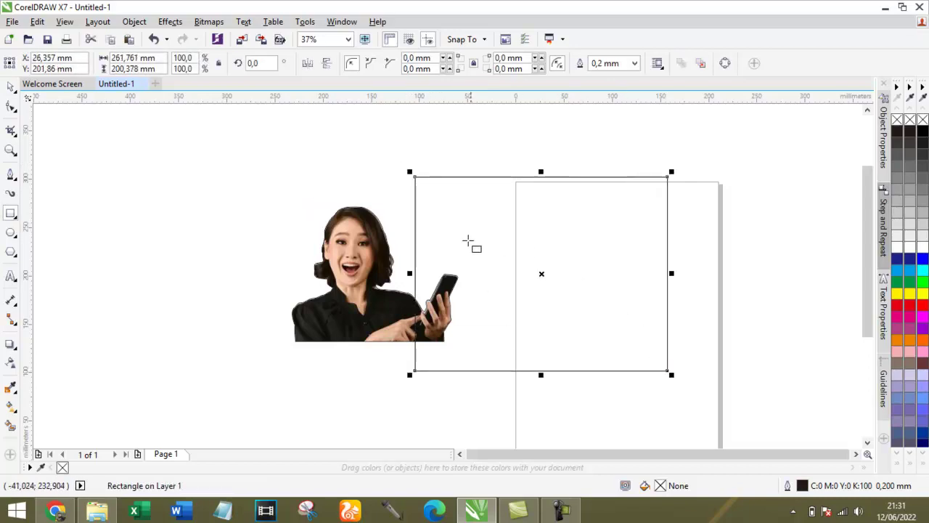
Step: Fill the rectangle with CMYK cyan (C100 M0 Y0 K0)
click(922, 318)
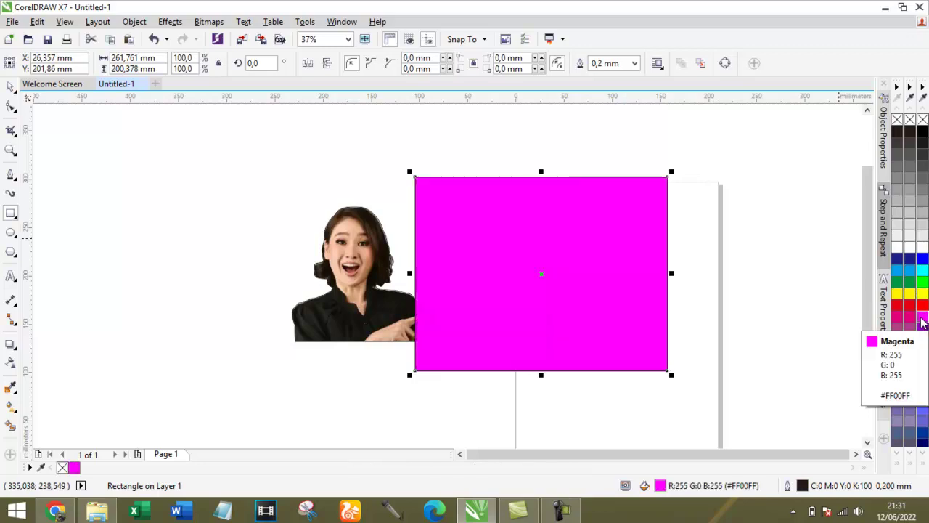
click(922, 271)
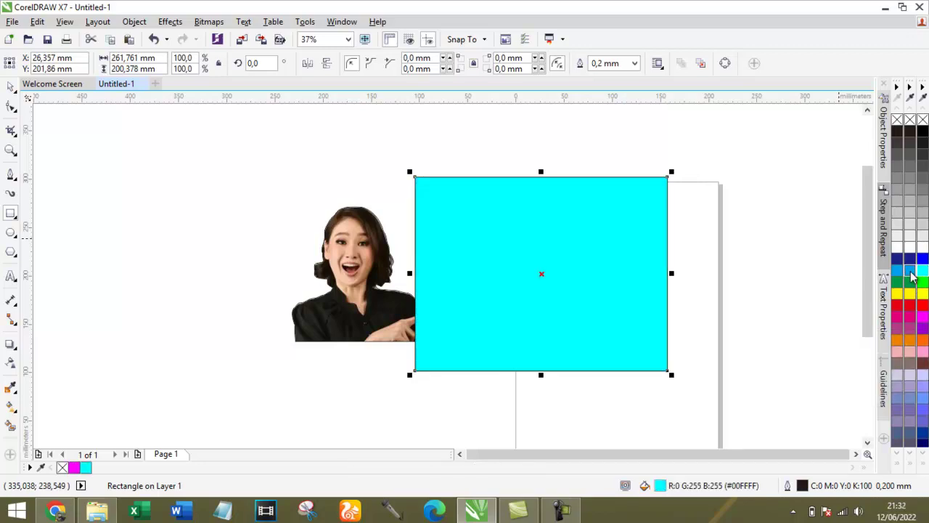
click(911, 272)
scroll(426, 249, up, 2)
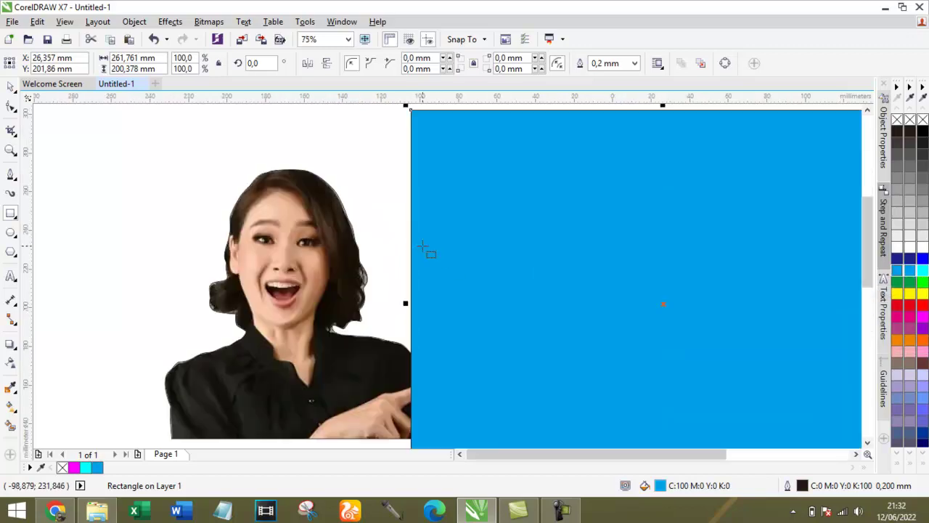
scroll(554, 219, down, 2)
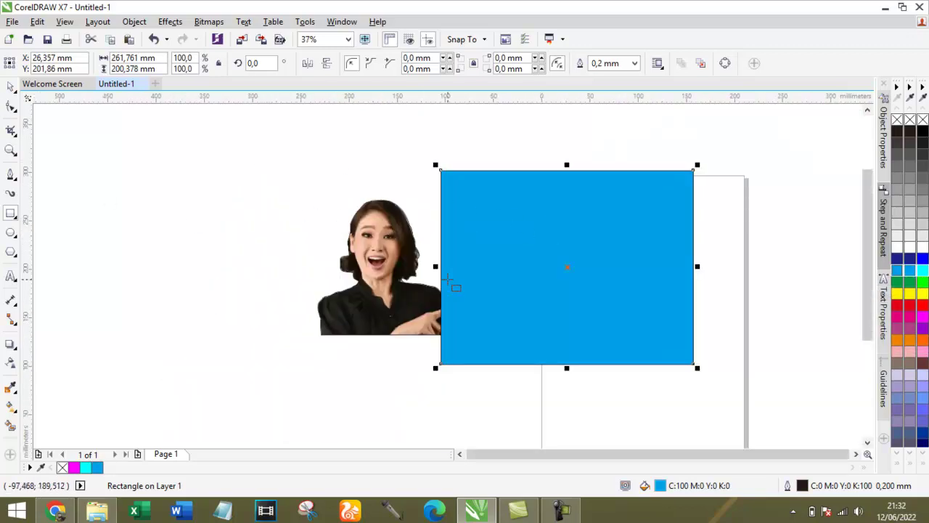
scroll(529, 274, up, 2)
scroll(528, 273, down, 4)
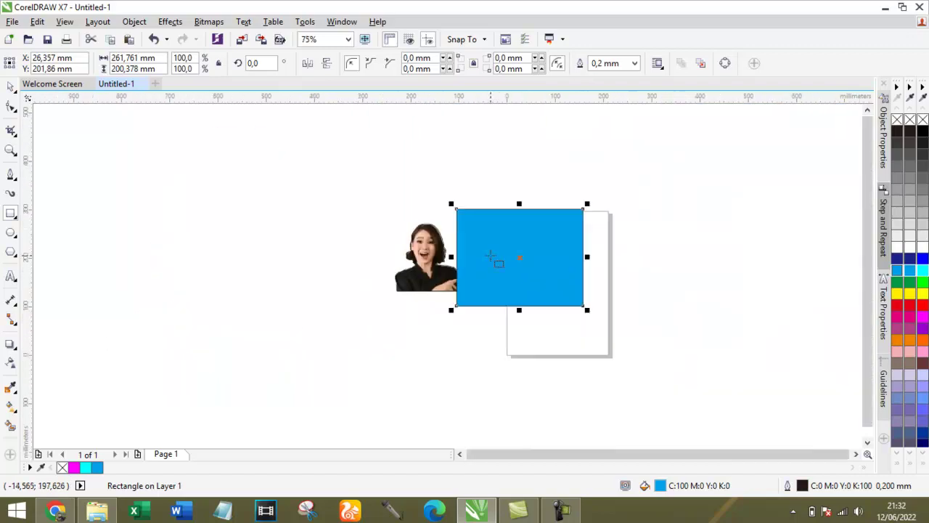
Step: Bring the woman cutout to the front of the page and move it onto the blue rectangle
click(10, 86)
drag(241, 151, 458, 346)
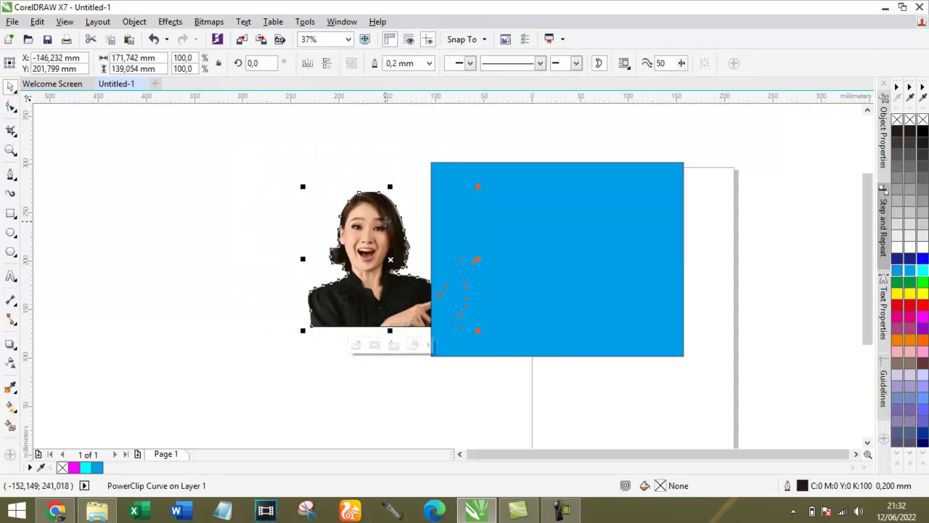
right_click(385, 226)
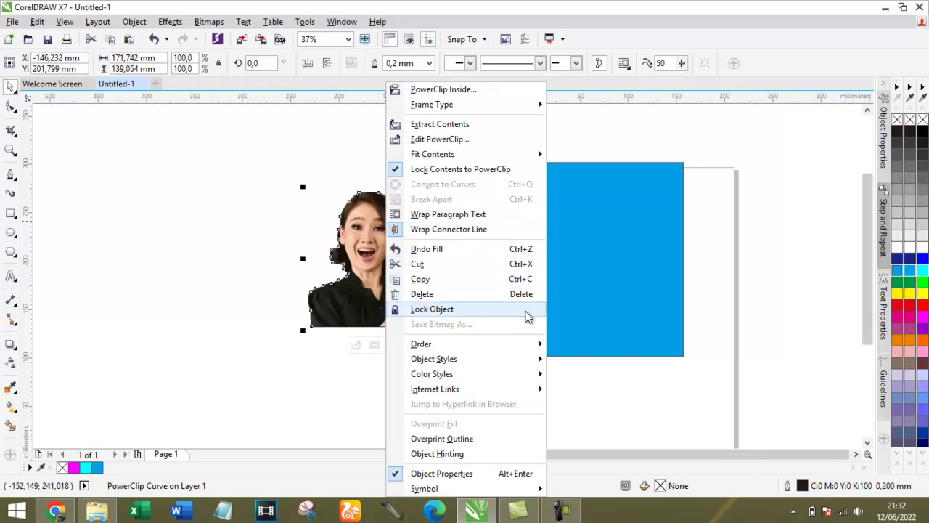
mouse_move(517, 343)
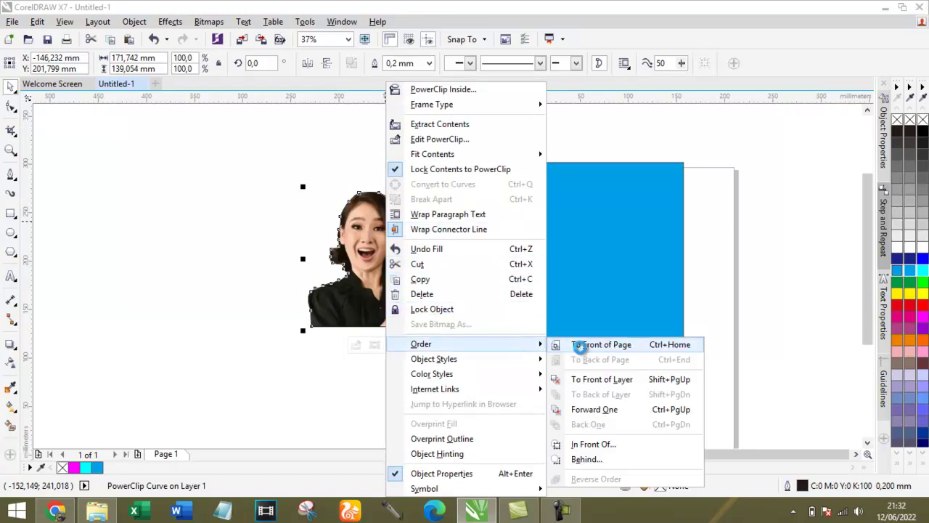
click(584, 345)
drag(390, 259, 528, 260)
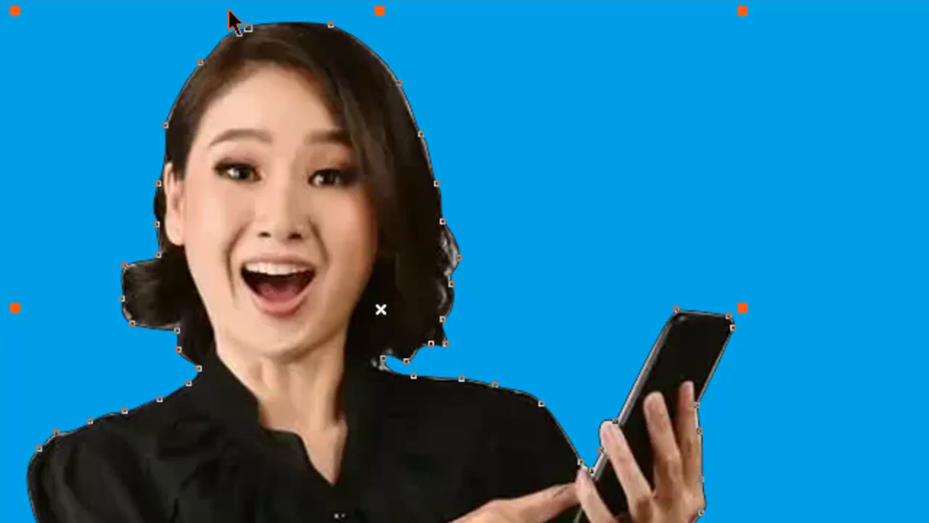
drag(243, 95, 251, 123)
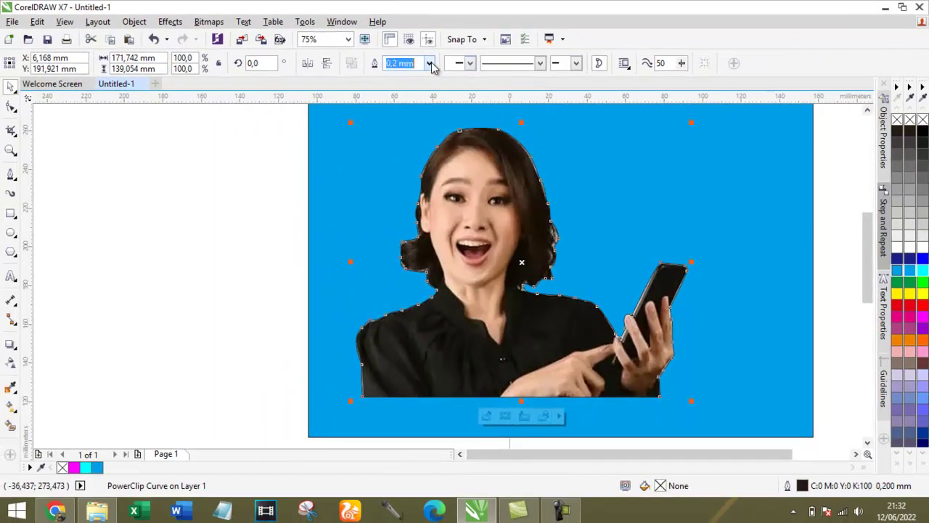
Step: Set the cutout's outline to 3.0 mm wide and color it white (R255 G255 B255)
click(430, 63)
click(409, 190)
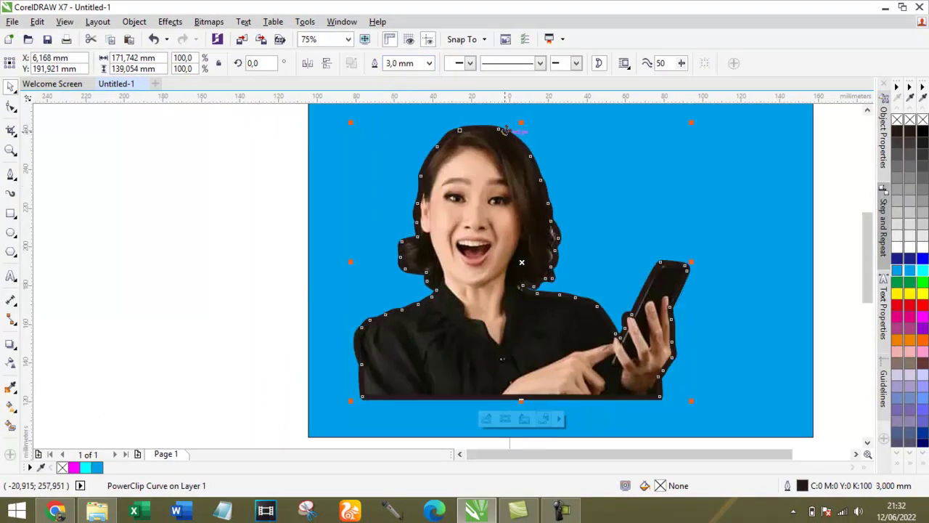
scroll(498, 129, up, 2)
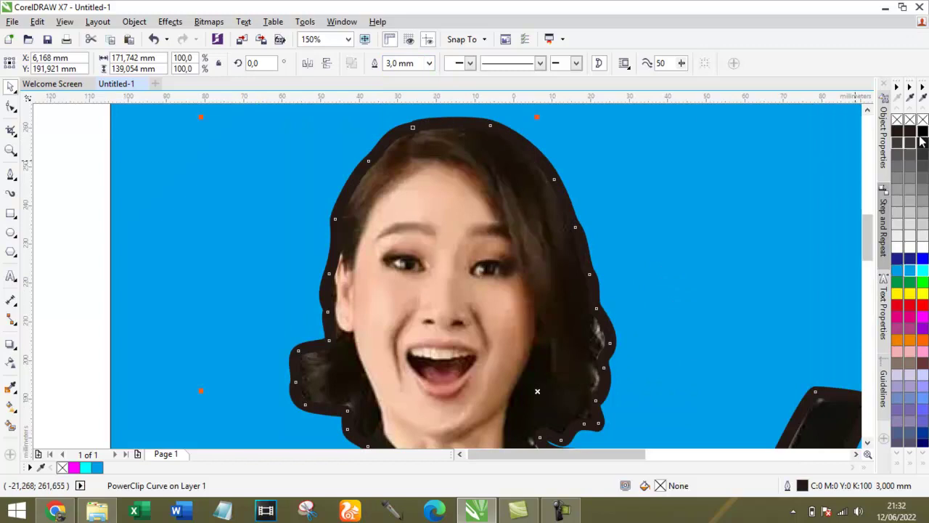
right_click(924, 251)
scroll(420, 158, down, 2)
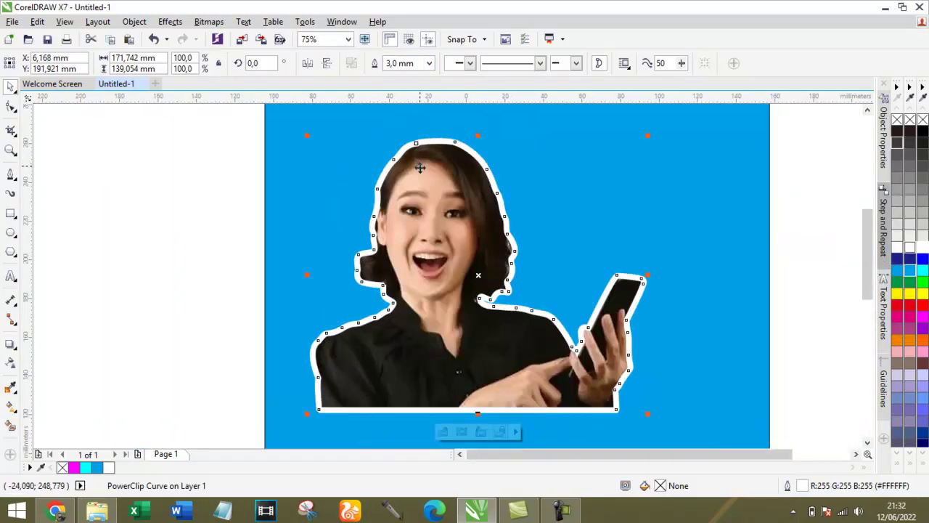
scroll(424, 254, up, 2)
scroll(424, 254, down, 2)
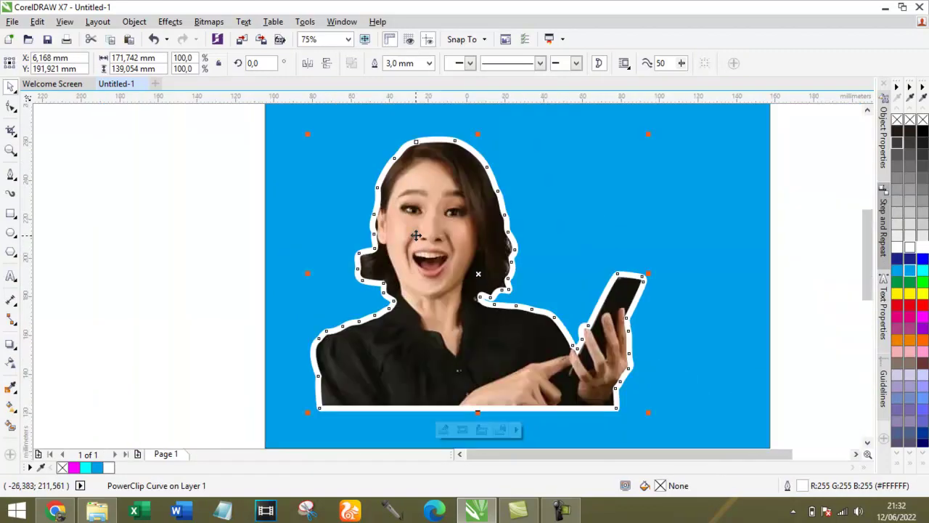
Step: Stretch the blue rectangle horizontally on the phone side to about 396 mm wide, keeping its opposite edge in place
click(565, 181)
scroll(385, 224, down, 2)
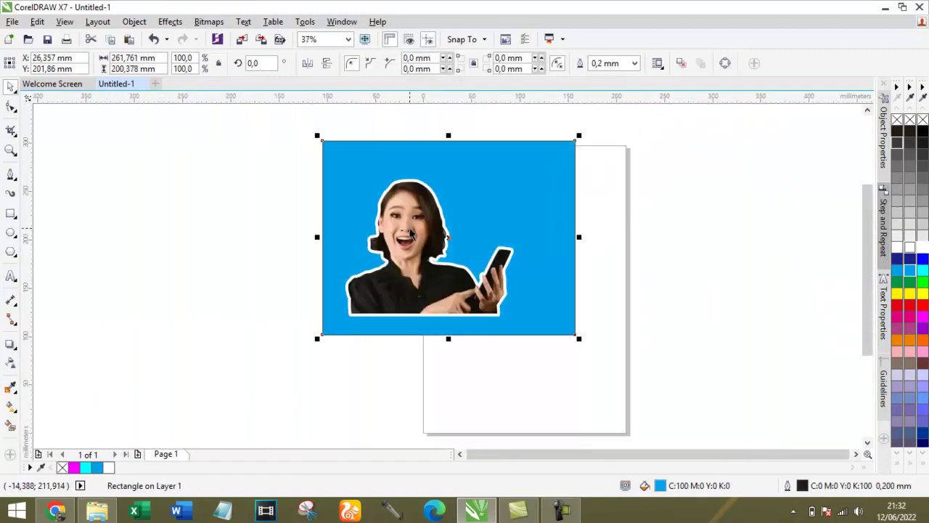
click(395, 226)
click(564, 204)
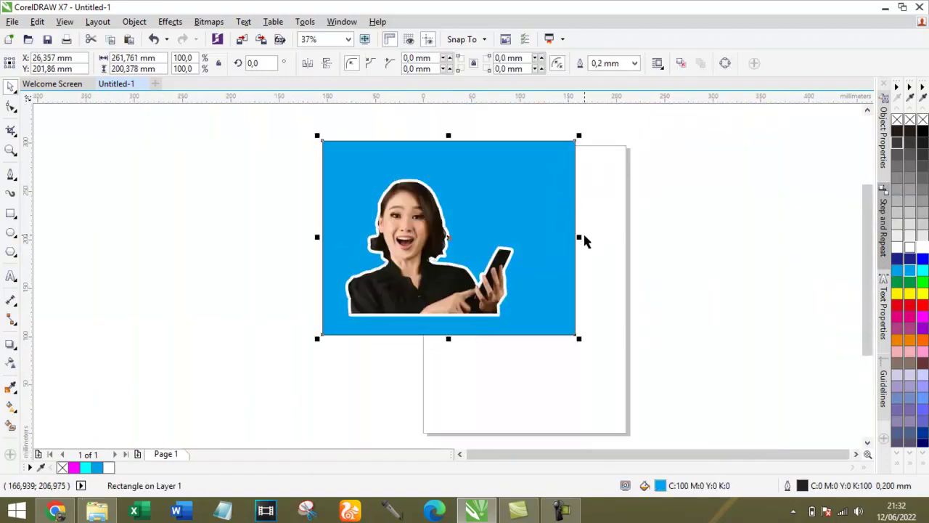
drag(579, 238, 708, 246)
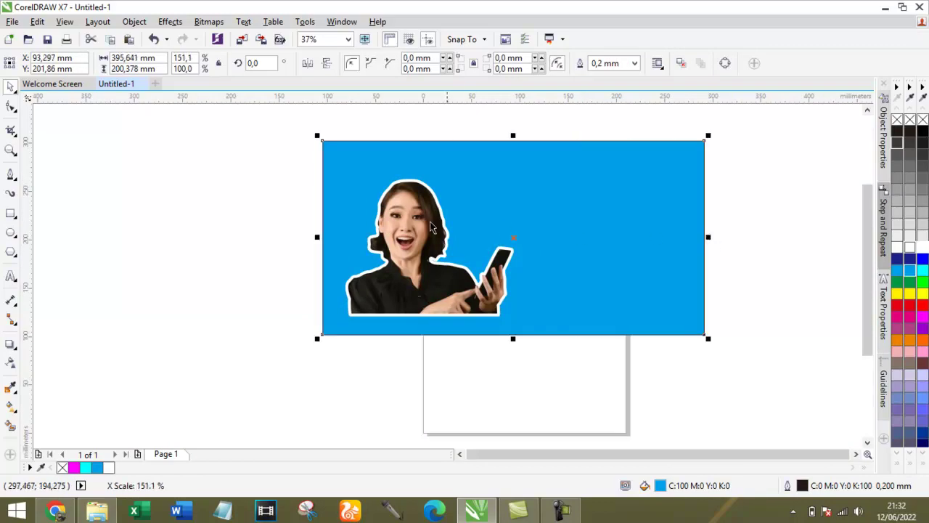
click(270, 165)
Step: Duplicate the woman cutout into the empty blue area beside the original and select the copy
click(406, 225)
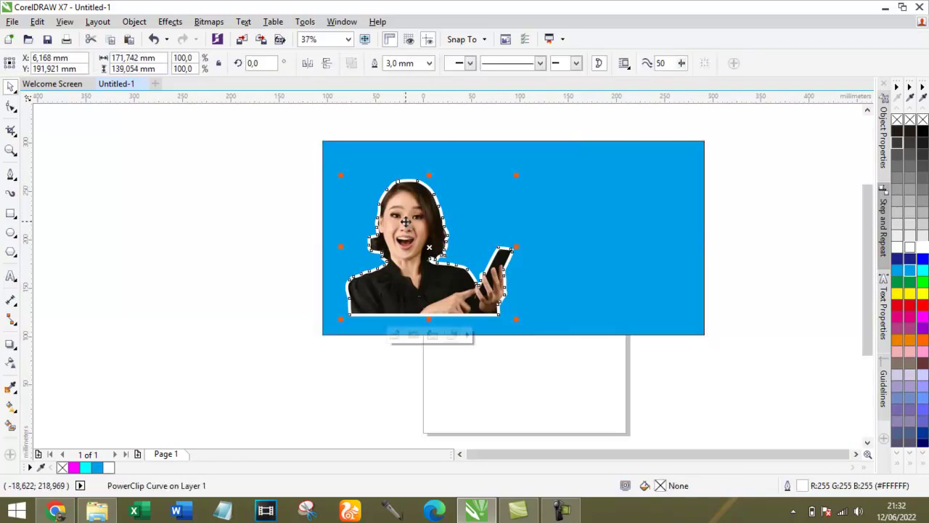
drag(406, 225, 581, 229)
scroll(629, 220, up, 2)
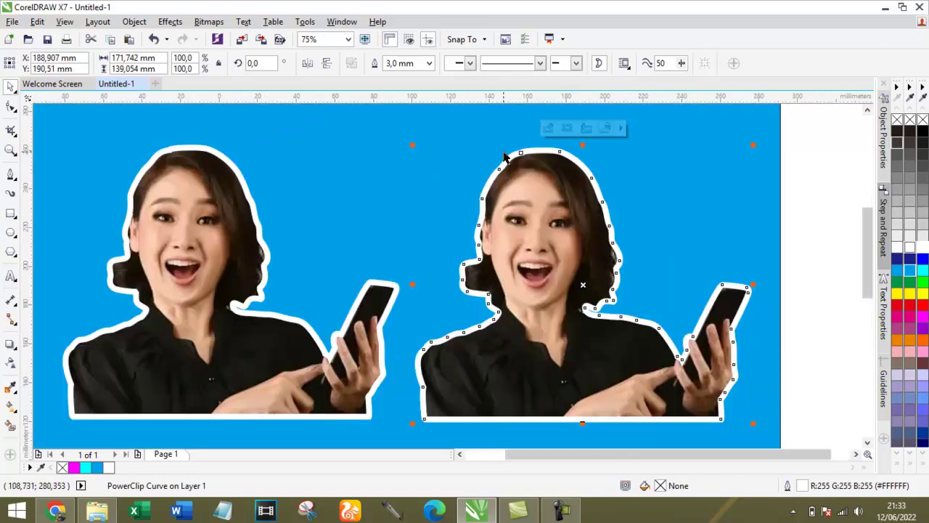
scroll(465, 127, down, 2)
click(215, 151)
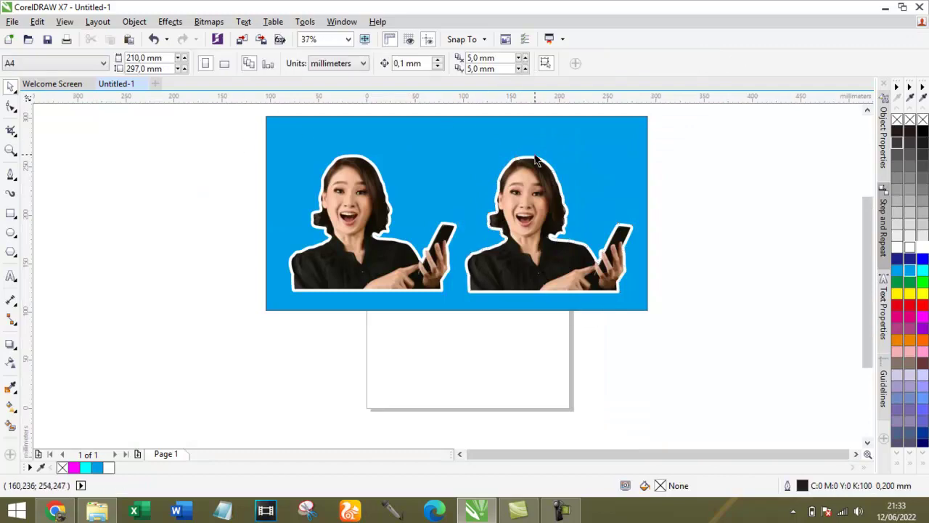
scroll(537, 161, up, 2)
click(524, 166)
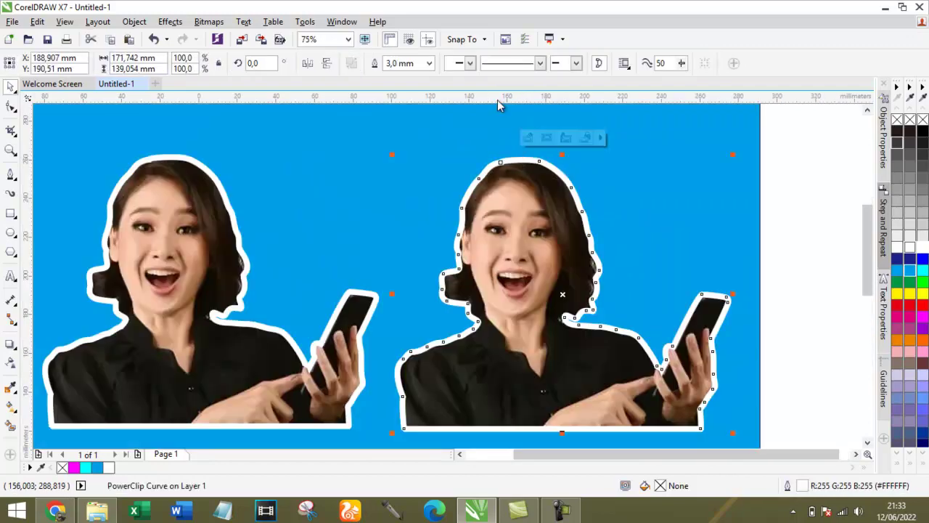
Step: Try several widely spaced dashed and dotted line styles on the duplicate cutout's outline
click(539, 63)
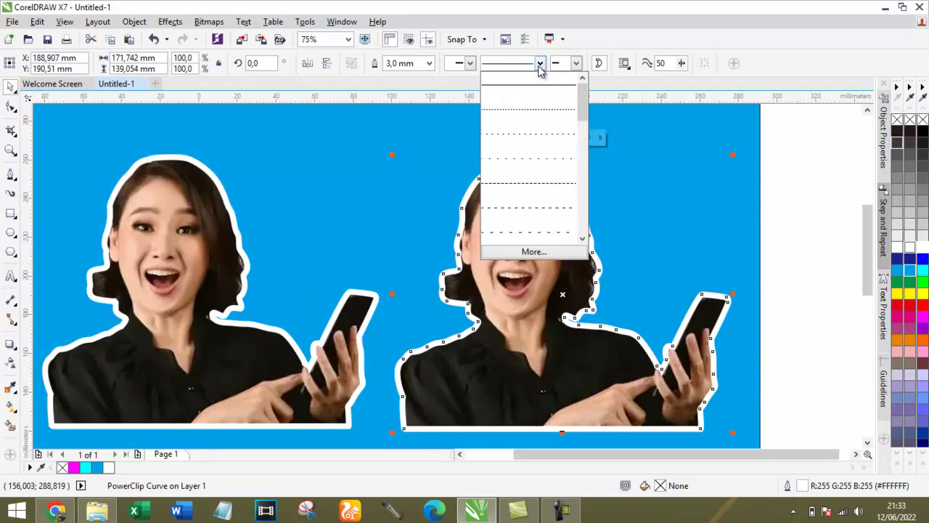
click(545, 233)
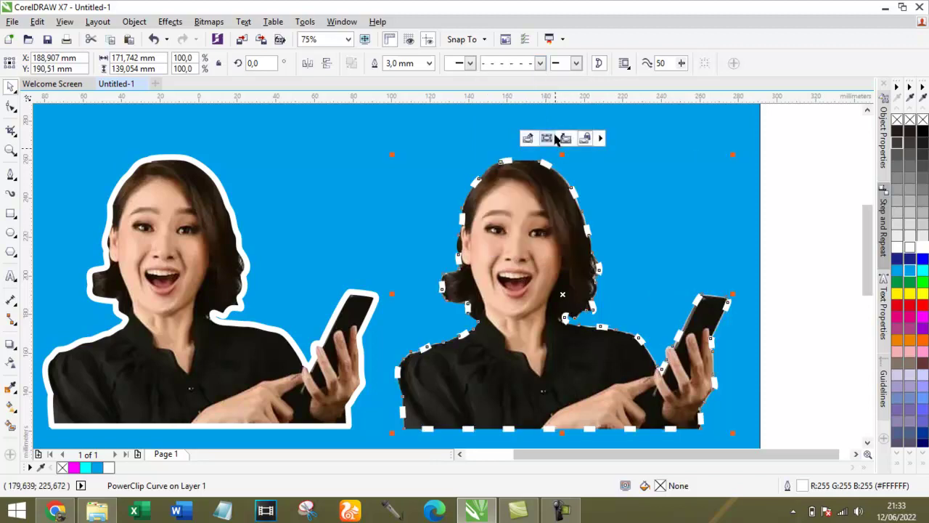
click(540, 63)
click(545, 134)
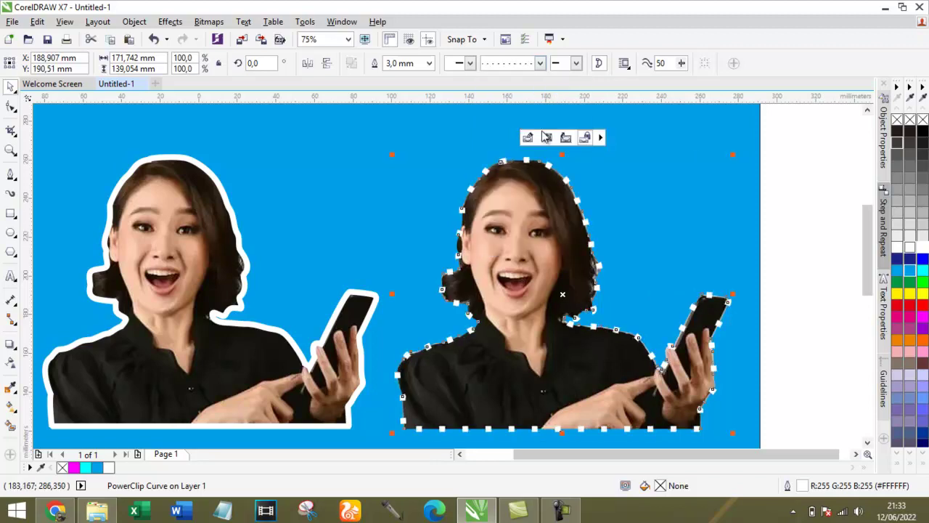
click(541, 64)
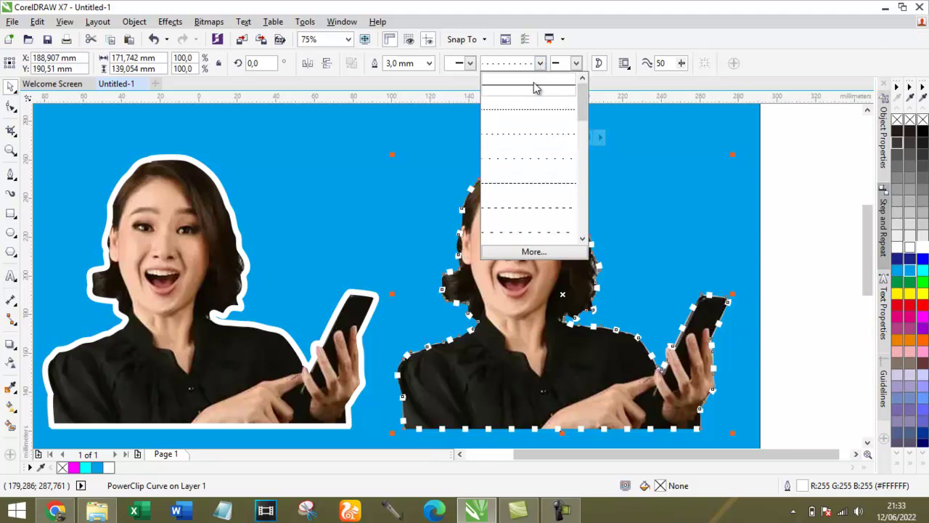
click(529, 109)
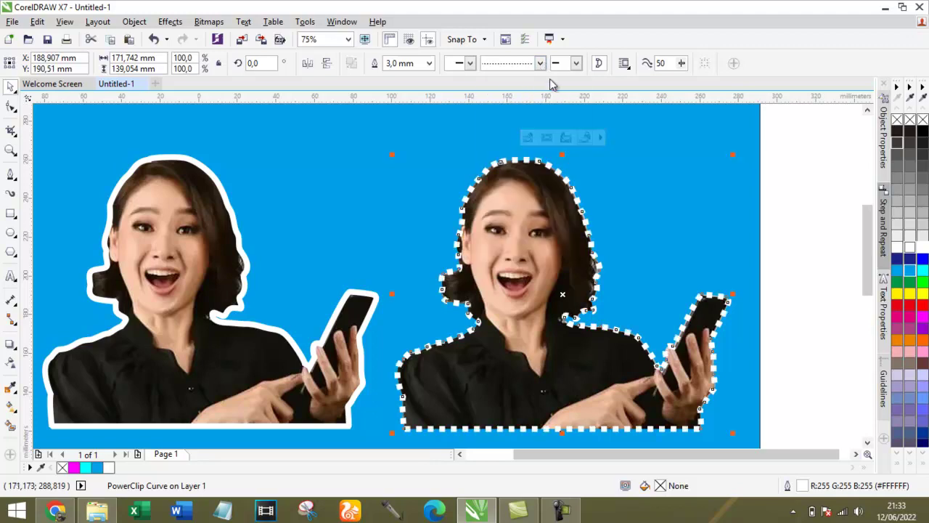
click(541, 63)
click(533, 110)
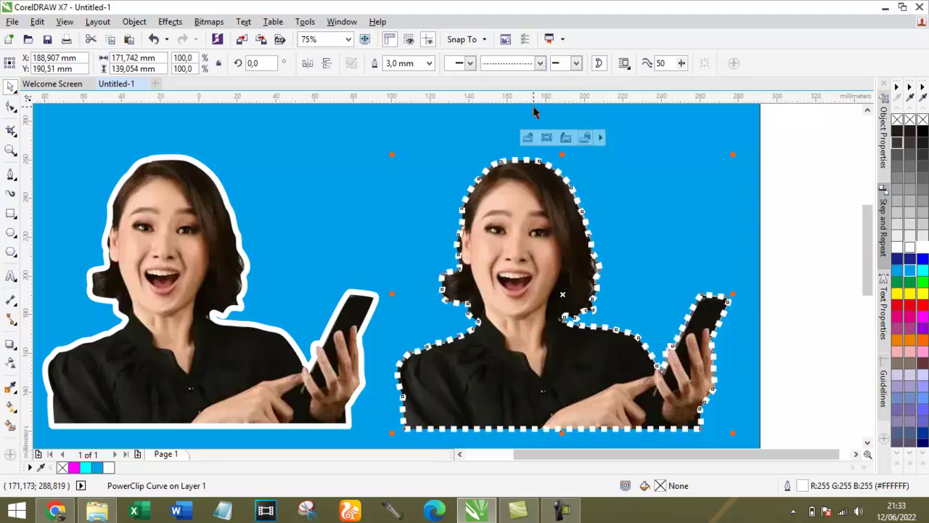
Step: Apply the short-dash line style with narrow gaps to the duplicate cutout's outline
click(541, 63)
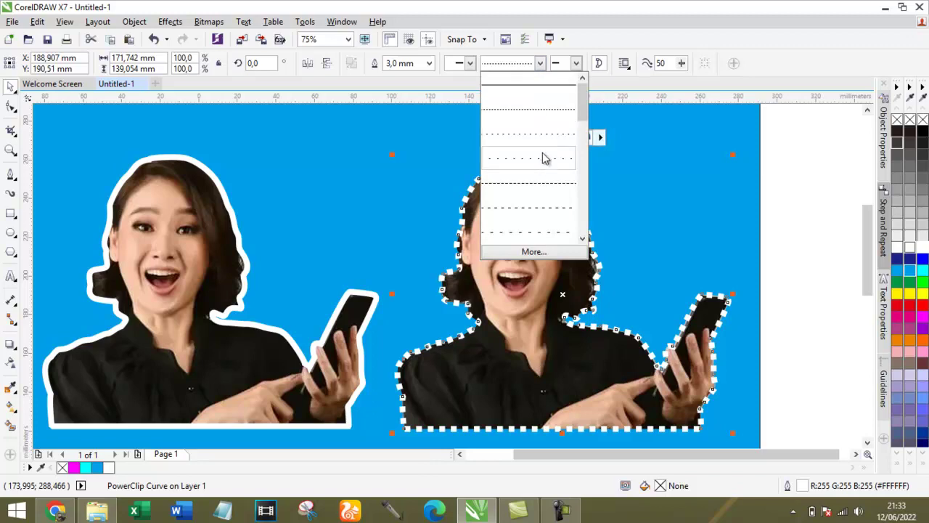
click(544, 183)
scroll(538, 191, down, 2)
scroll(533, 205, up, 2)
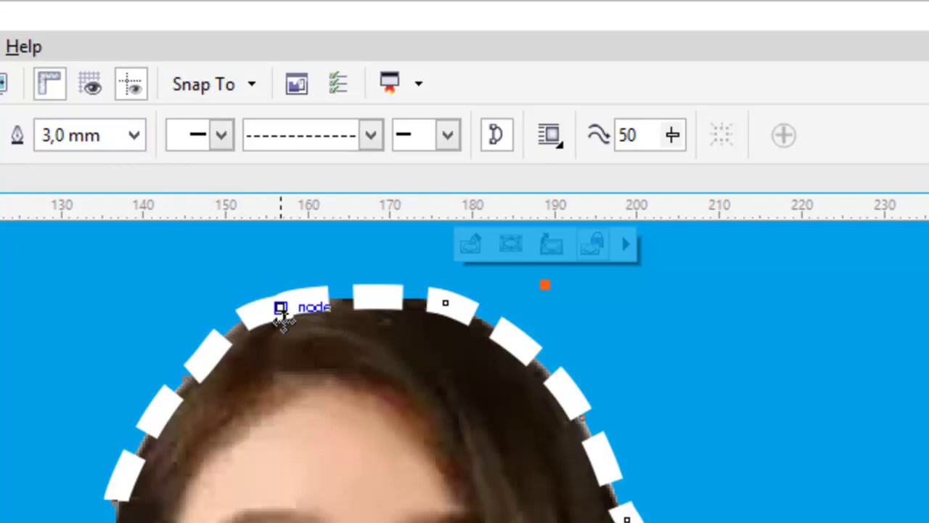
Step: Try 0.75 mm for the dashed outline's width and settle on 1.5 mm
click(132, 133)
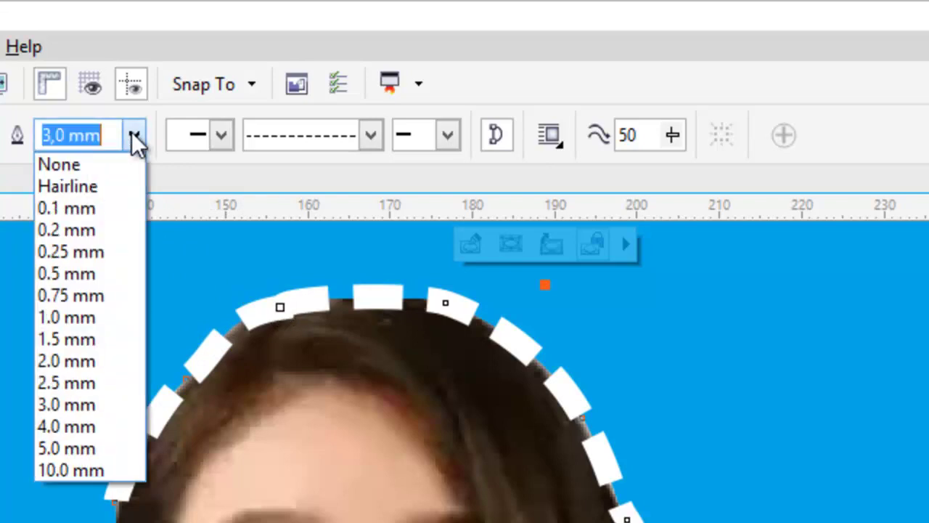
click(109, 294)
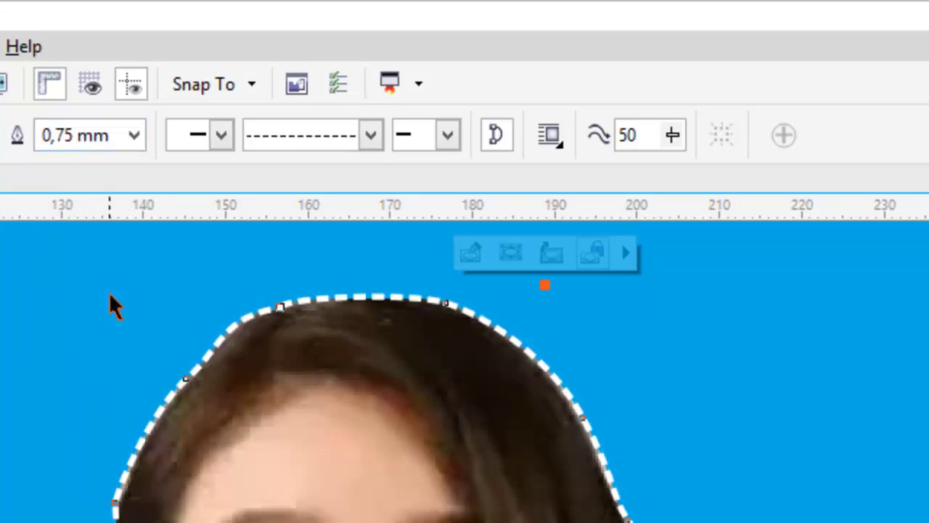
click(136, 135)
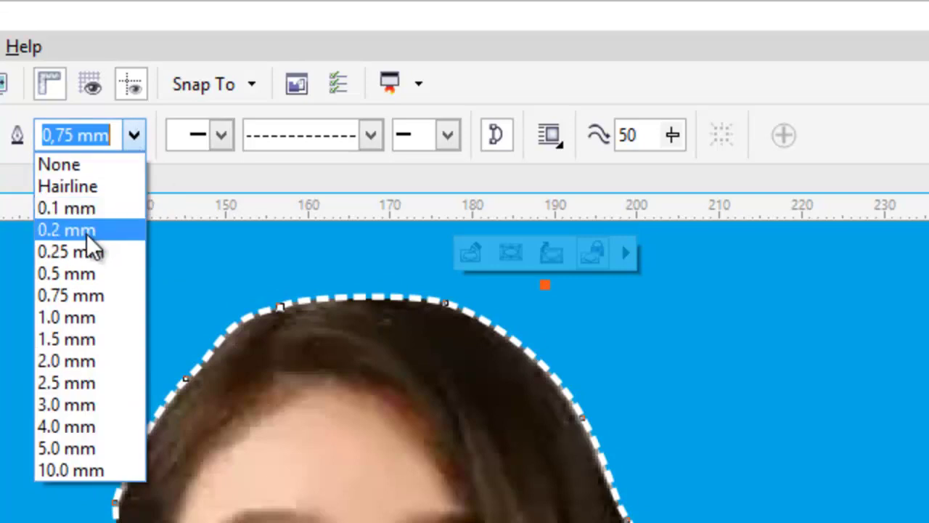
click(94, 338)
scroll(331, 297, down, 2)
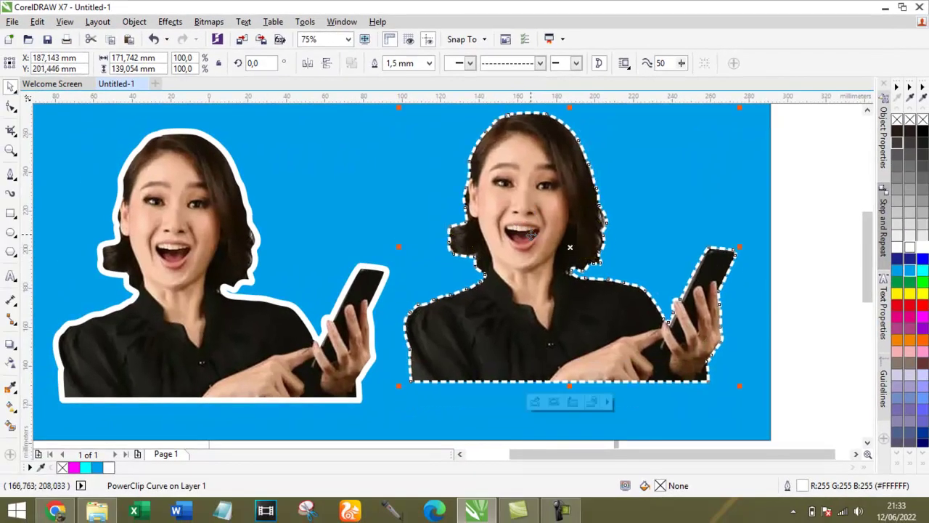
Step: Move the dashed cutout slightly down so that it lines up roughly with the solid-outlined one
scroll(530, 181, down, 4)
scroll(530, 181, up, 2)
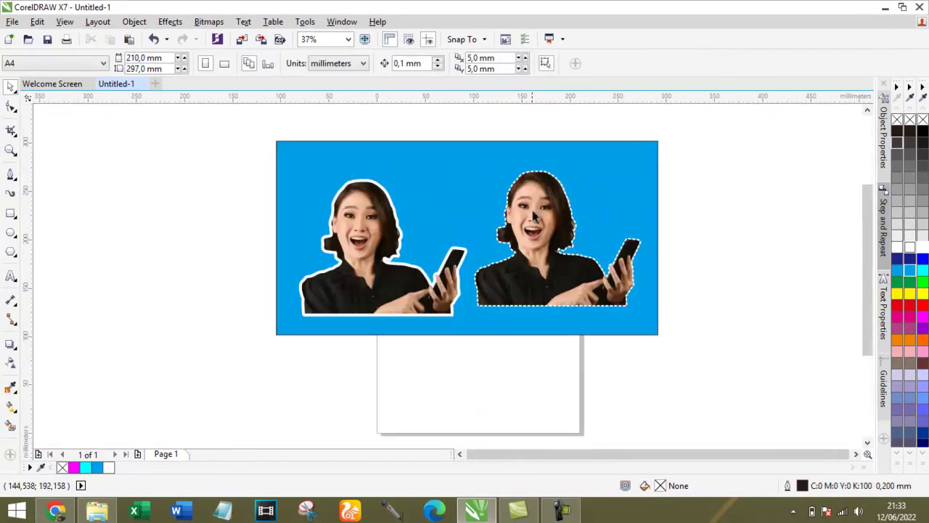
drag(535, 201, 536, 215)
scroll(512, 175, up, 2)
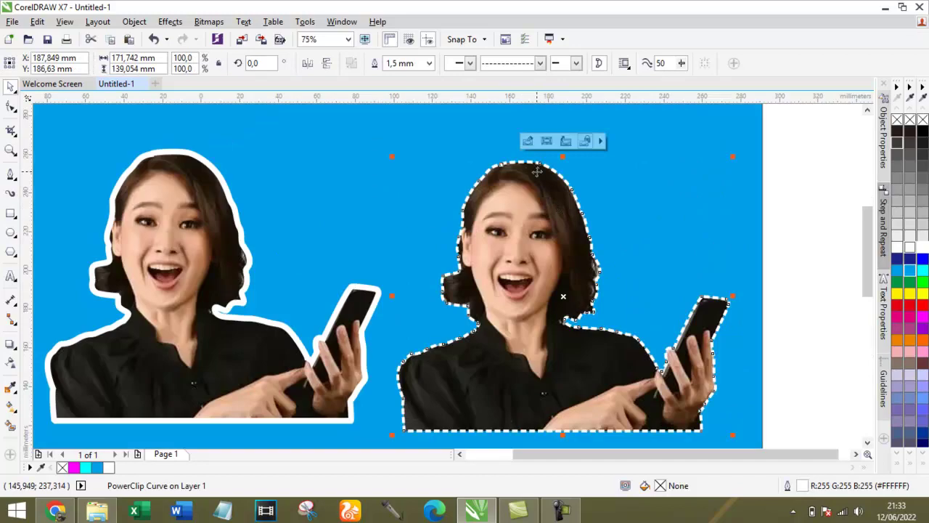
Step: Stretch the blue rectangle upward to about 256 mm tall, leaving room above both cutouts
click(410, 162)
scroll(423, 181, down, 2)
click(395, 139)
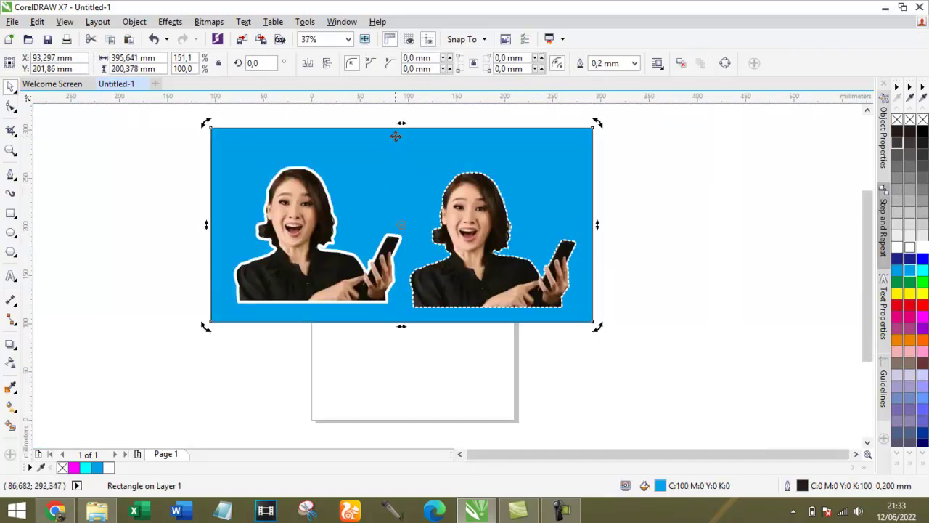
click(393, 140)
drag(401, 121, 400, 112)
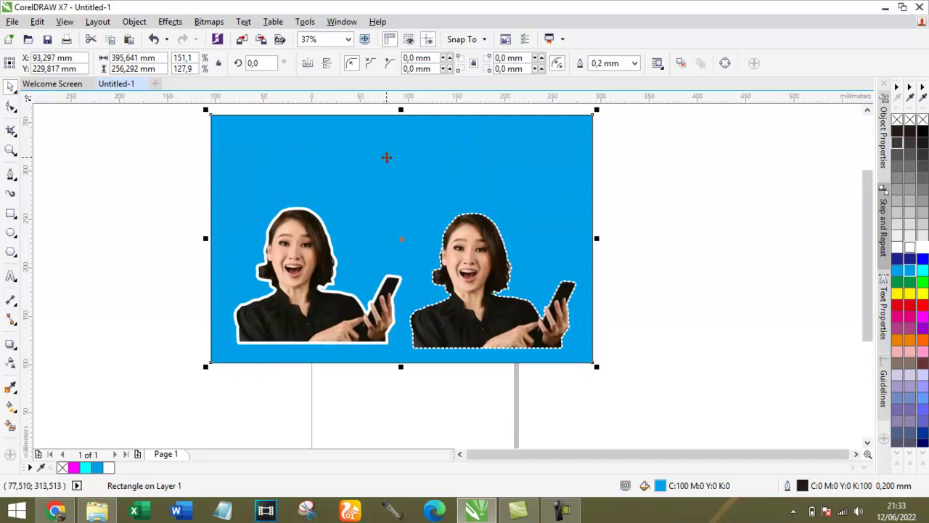
click(637, 181)
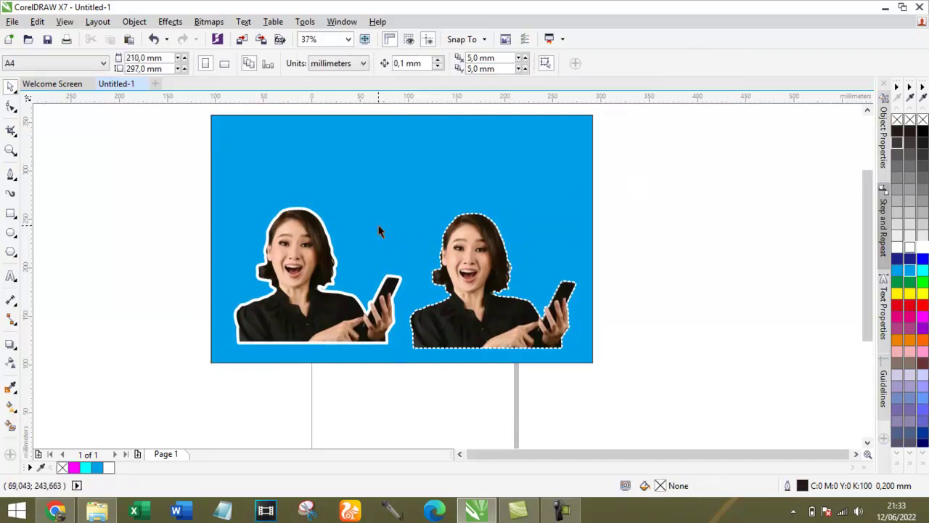
Step: Add the text "PROMO AKHIR TAHUN" in the empty blue area above the cutouts and enlarge it to about twice its size
scroll(378, 231, up, 2)
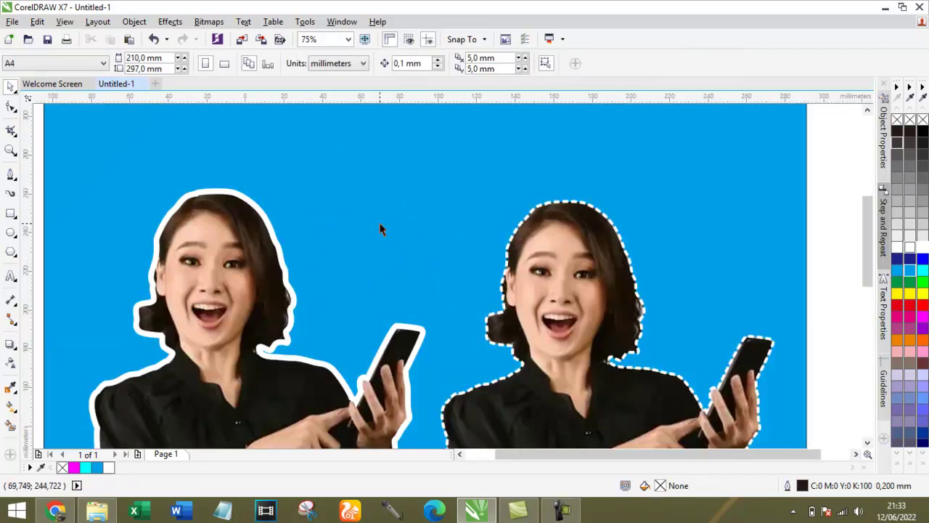
scroll(381, 231, down, 2)
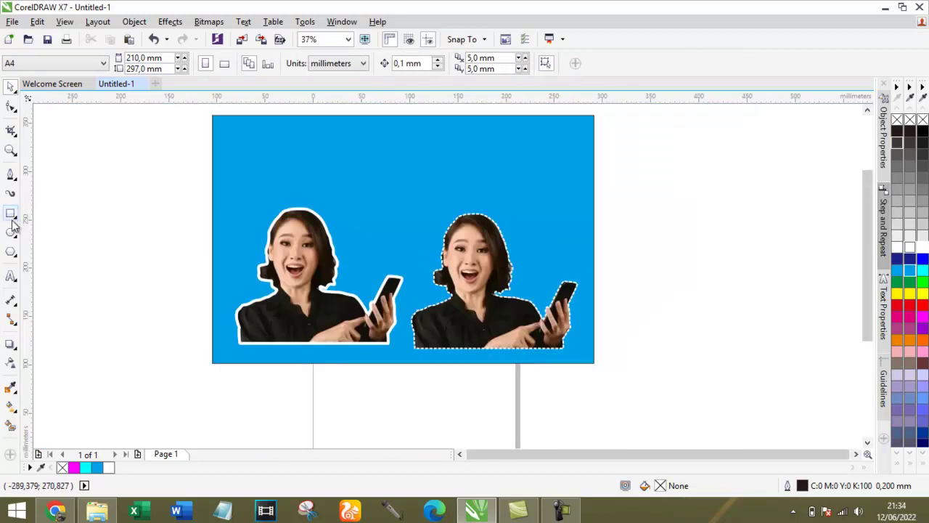
click(11, 276)
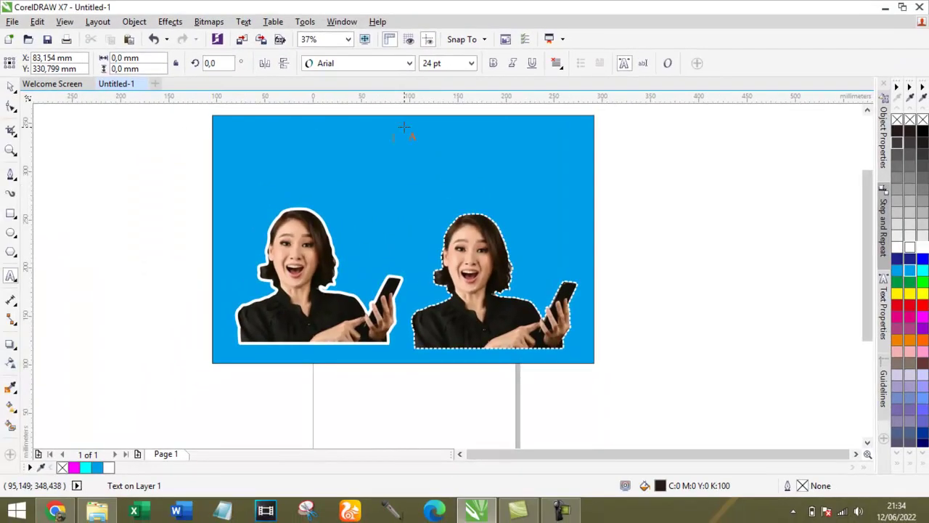
scroll(396, 137, up, 2)
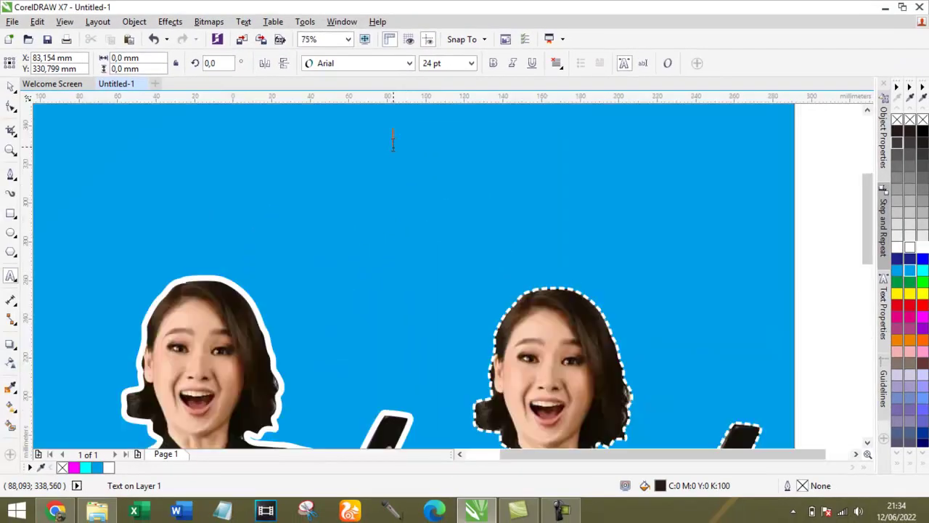
scroll(399, 151, down, 1)
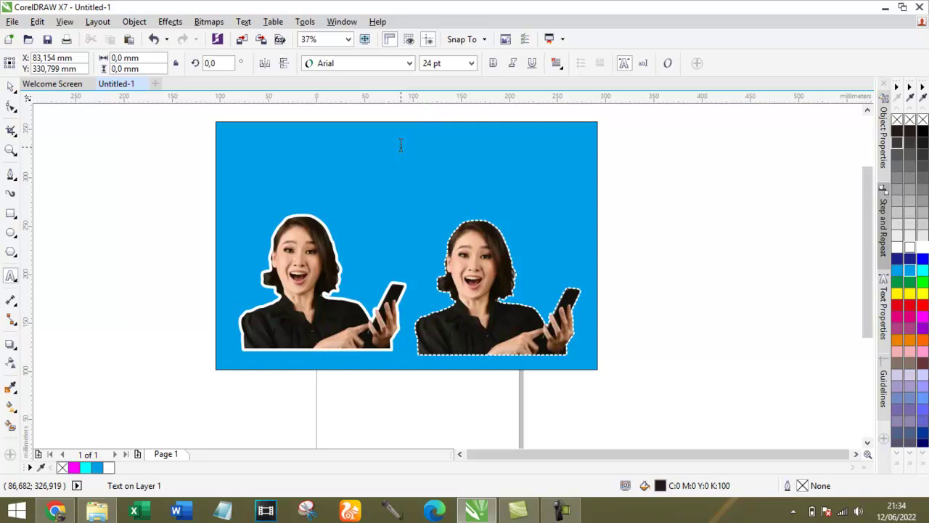
scroll(400, 144, up, 1)
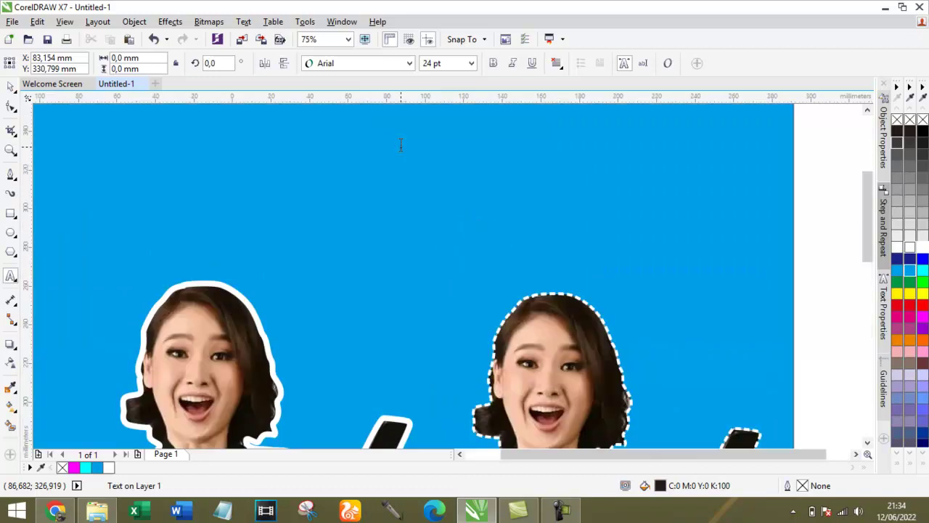
text(ROMO)
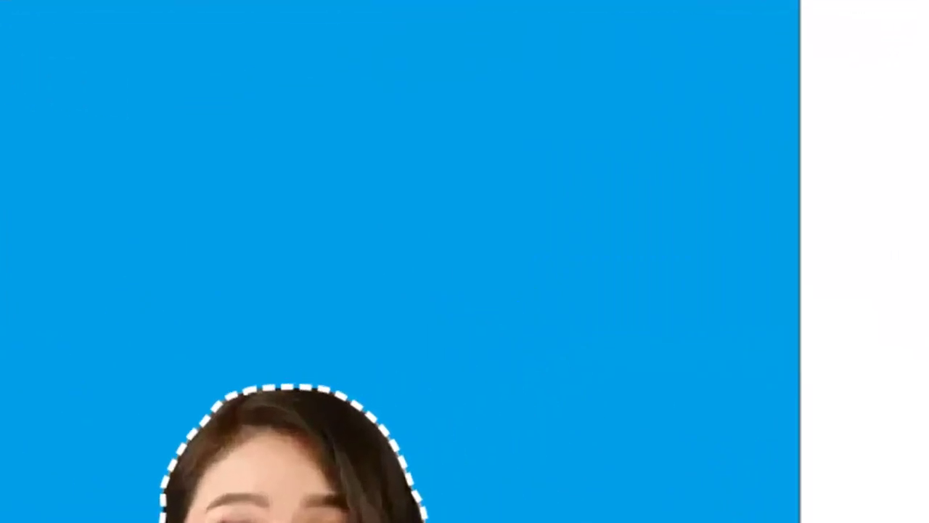
text( AKH)
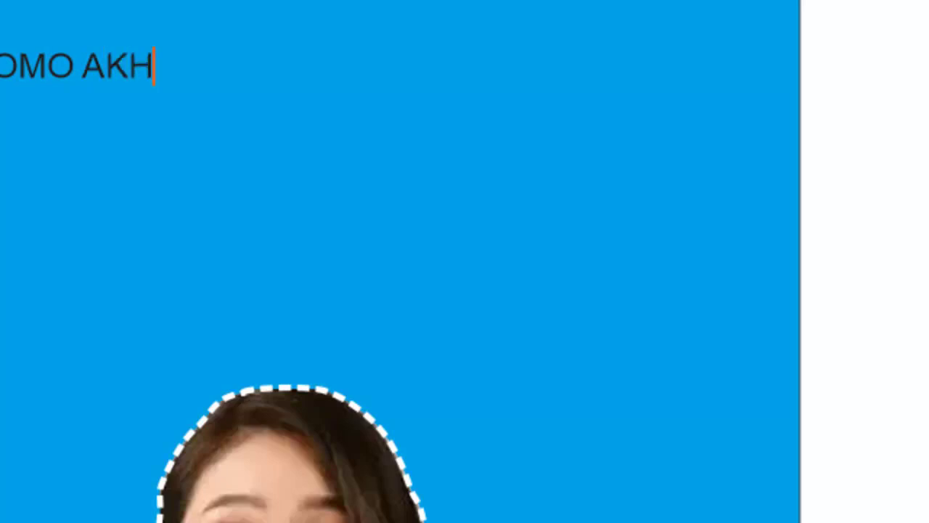
text(IR TAHUN)
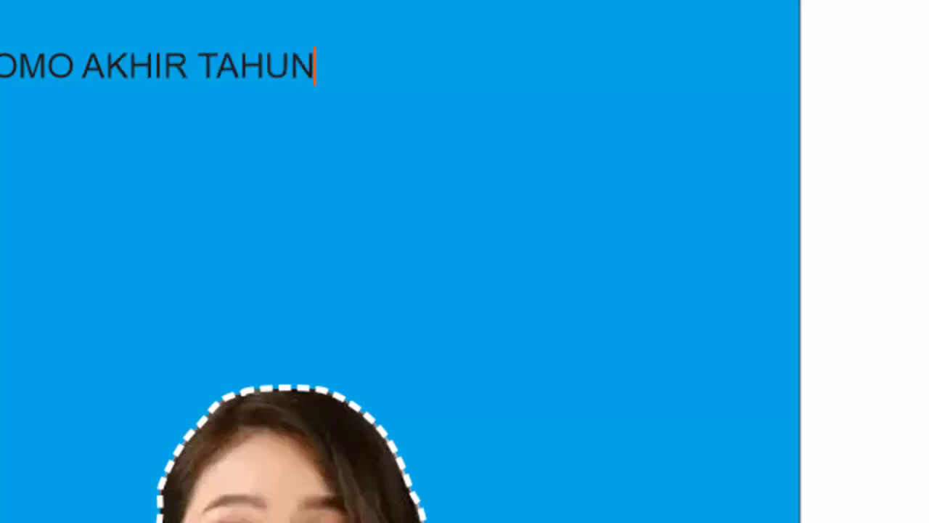
key(Escape)
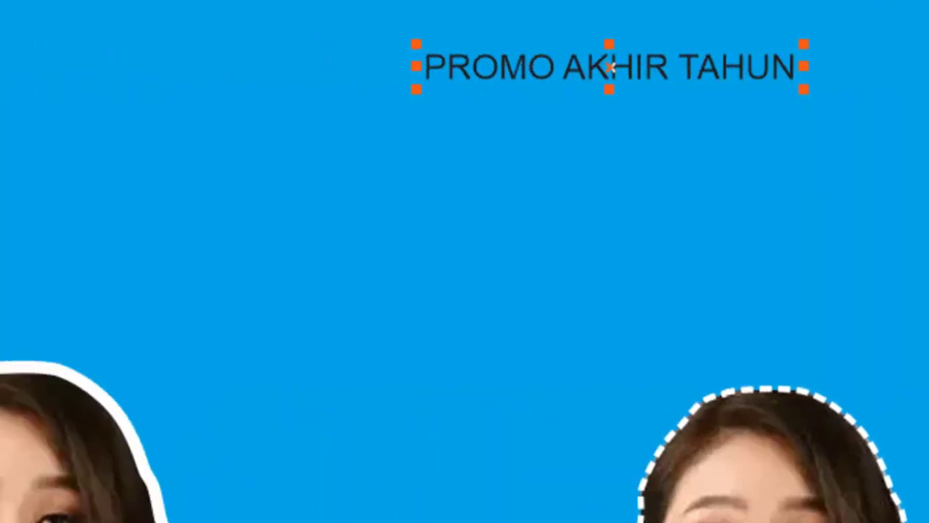
drag(525, 94, 92, 259)
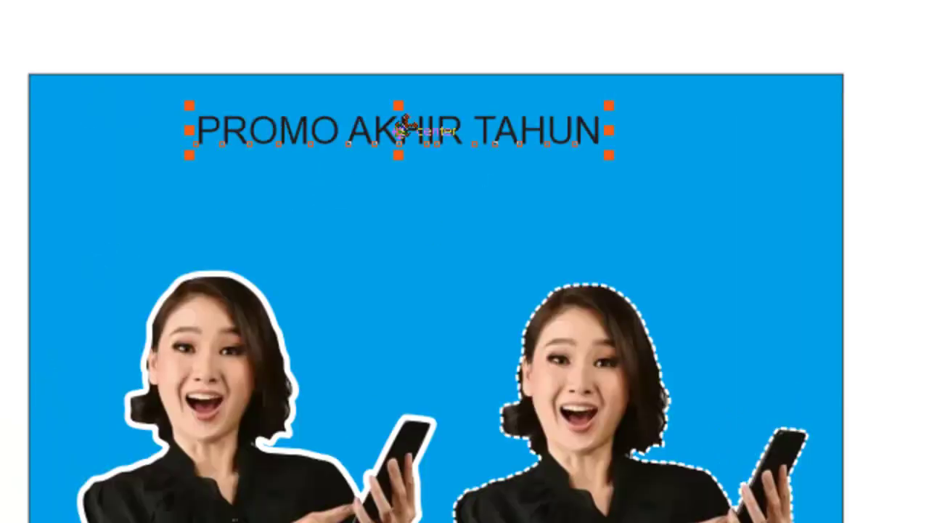
Step: Move the heading down and to the left within the blue area, and undo the accidental shift of the blue rectangle
drag(417, 128, 341, 171)
click(315, 137)
drag(313, 122, 310, 129)
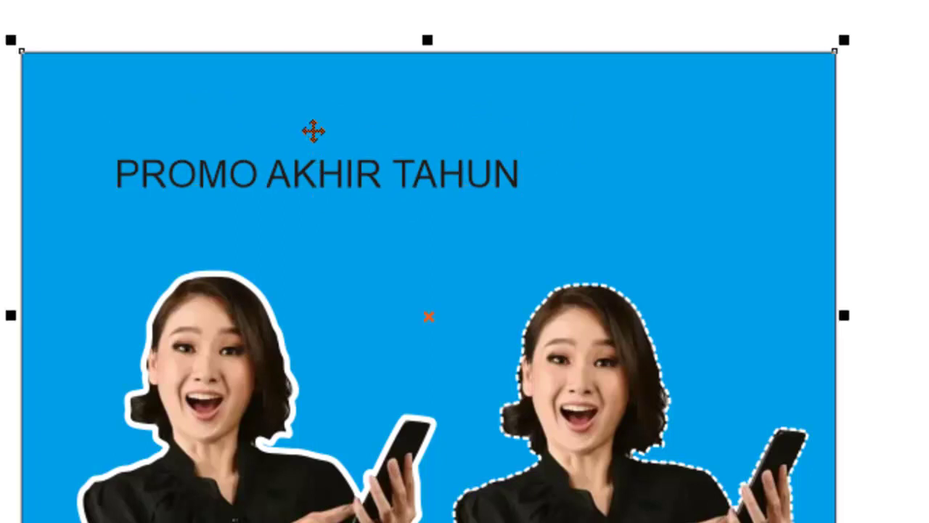
key(ctrl+z)
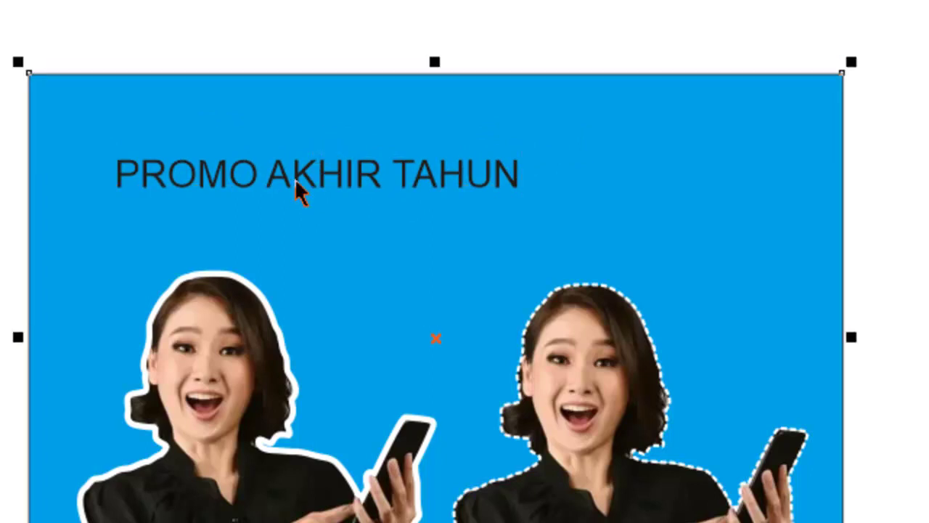
Step: Stretch the "PROMO AKHIR TAHUN" heading so that its letters are taller, and set its font to Arnold 2.1
click(295, 179)
drag(315, 147, 320, 127)
drag(528, 167, 589, 161)
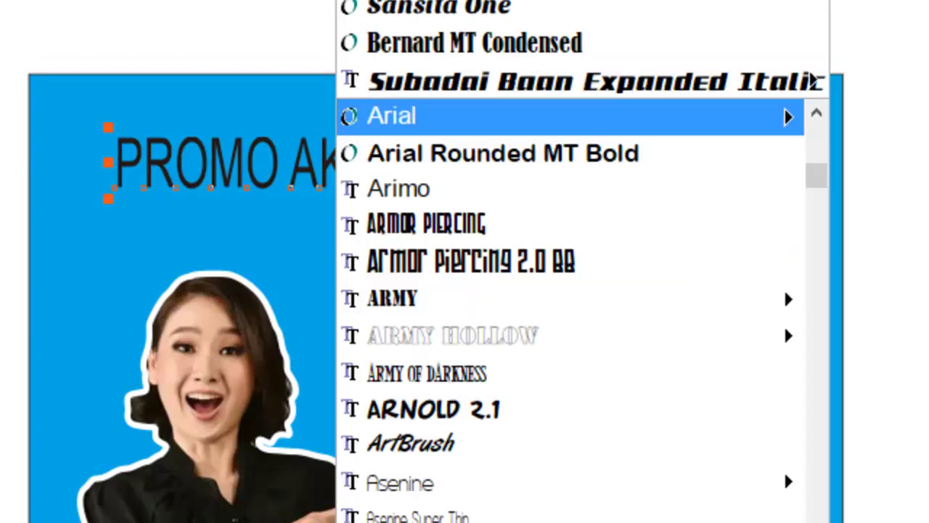
mouse_move(588, 134)
scroll(585, 276, down, 1)
click(571, 319)
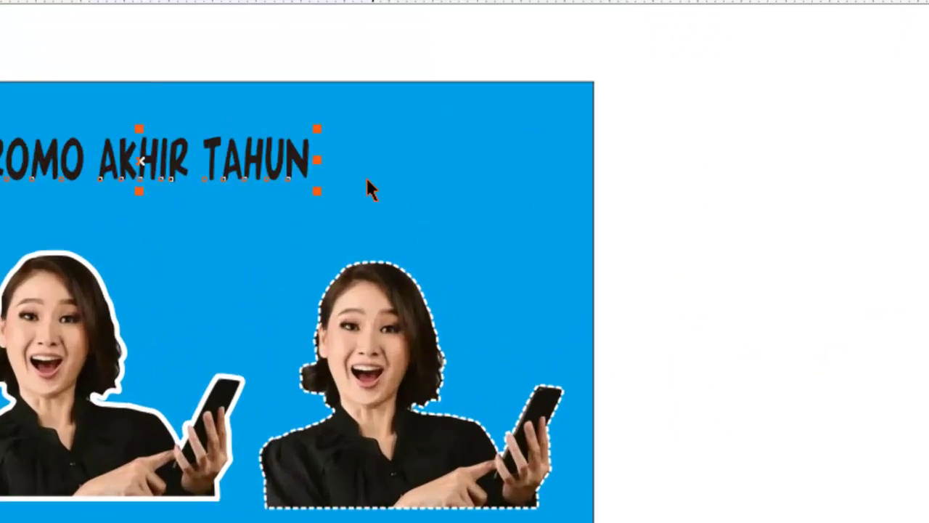
Step: Enlarge the heading to about 236 mm wide and 26 mm tall and reposition it above the cutouts
drag(387, 187, 421, 183)
drag(360, 141, 387, 130)
click(69, 6)
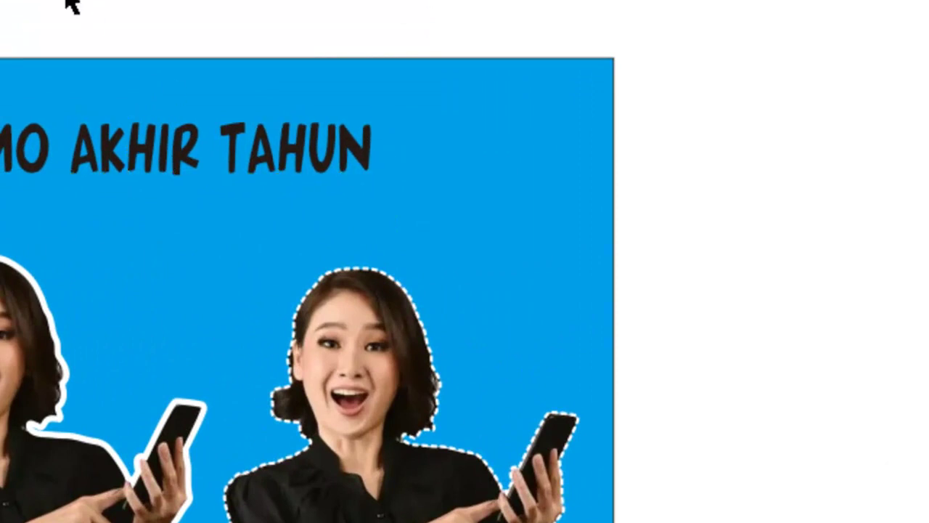
click(160, 149)
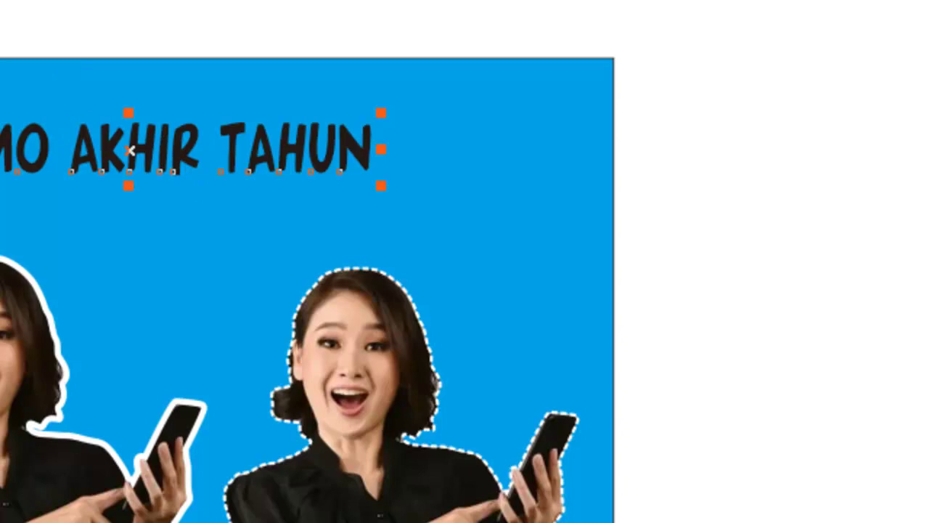
drag(130, 151, 155, 139)
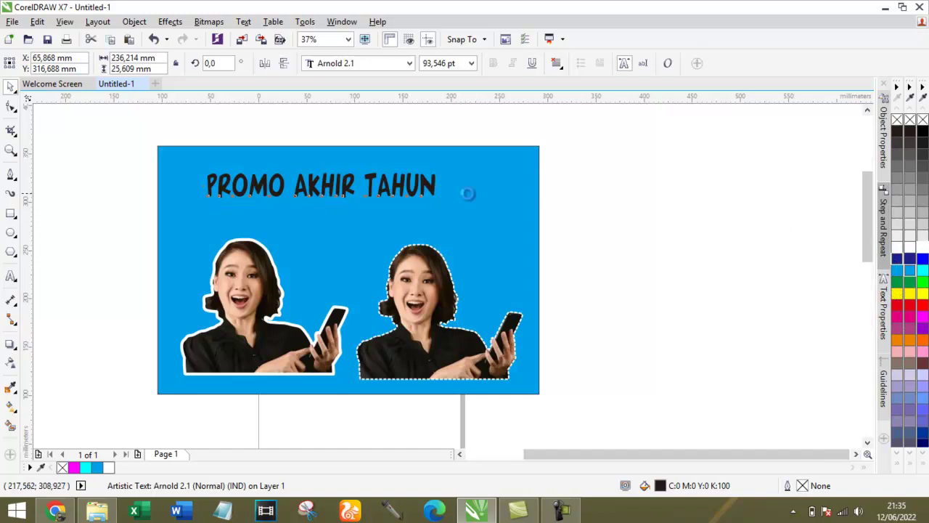
Step: Fill the "PROMO AKHIR TAHUN" heading with white
scroll(468, 198, up, 2)
scroll(467, 196, down, 2)
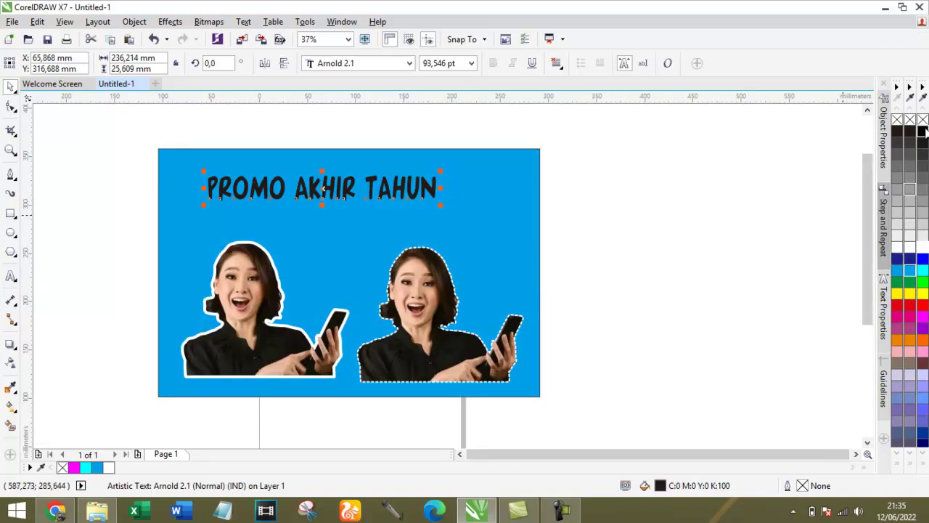
click(922, 249)
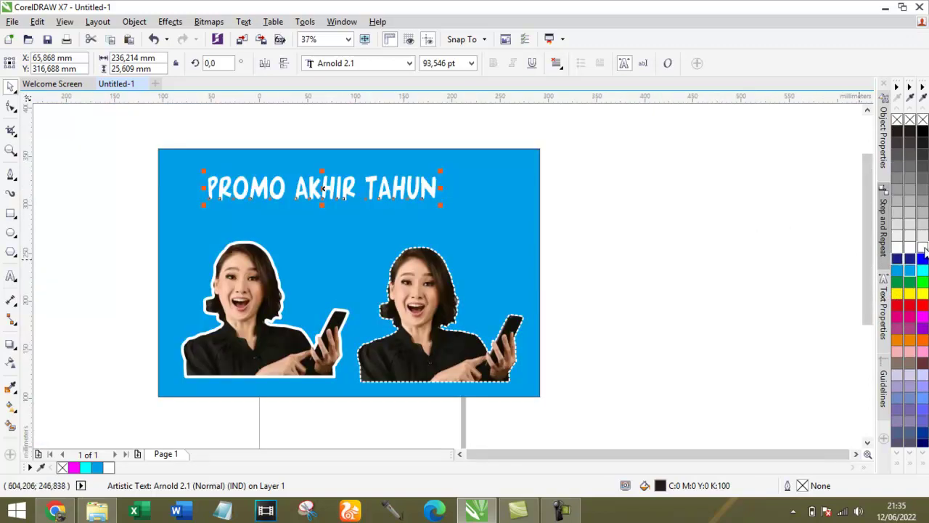
Step: Add a one-step outward contour with an offset of about 1.8 mm around the heading's letters
scroll(225, 183, up, 2)
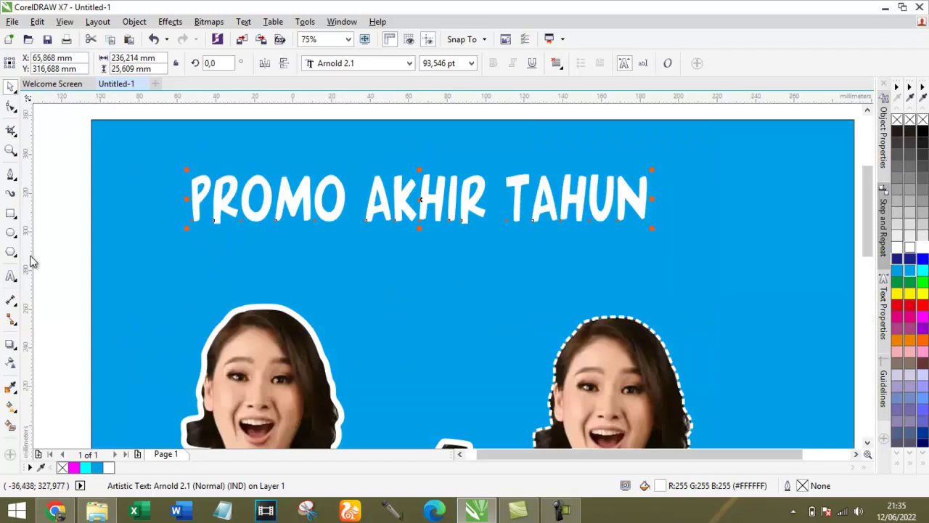
click(17, 350)
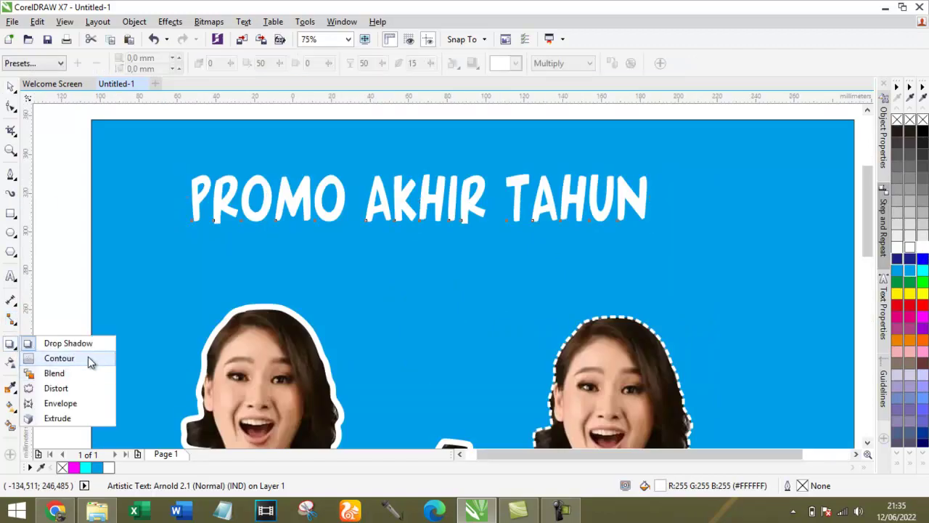
click(60, 358)
scroll(199, 191, up, 2)
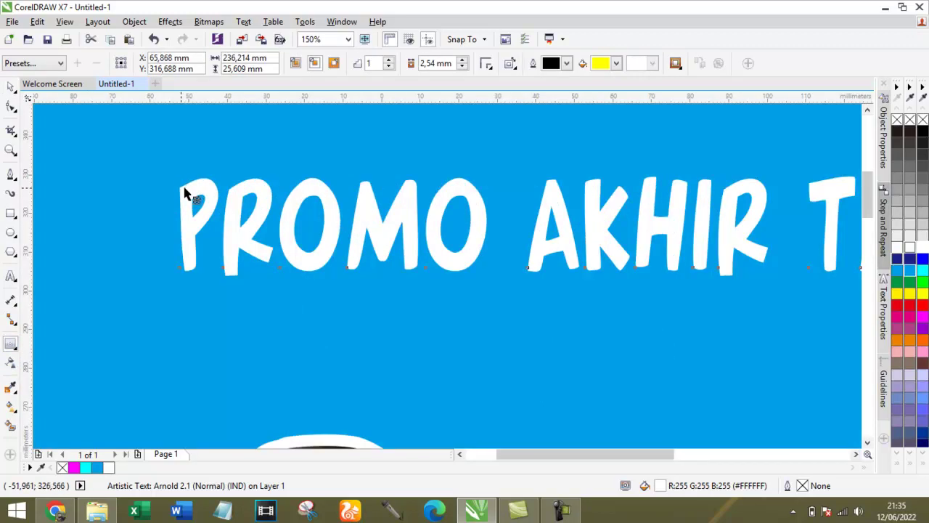
drag(173, 187, 177, 191)
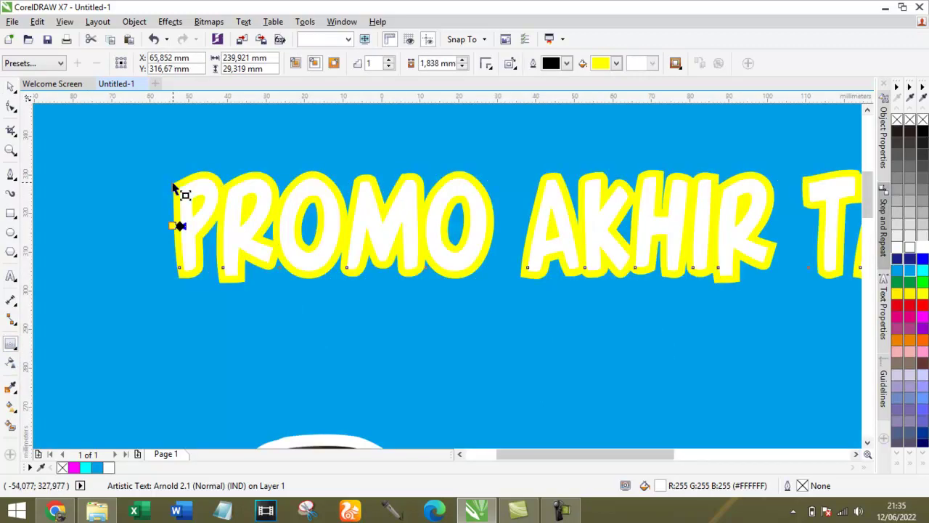
Step: Set the fill colour of the heading's contour to black and deselect the heading
scroll(436, 174, down, 2)
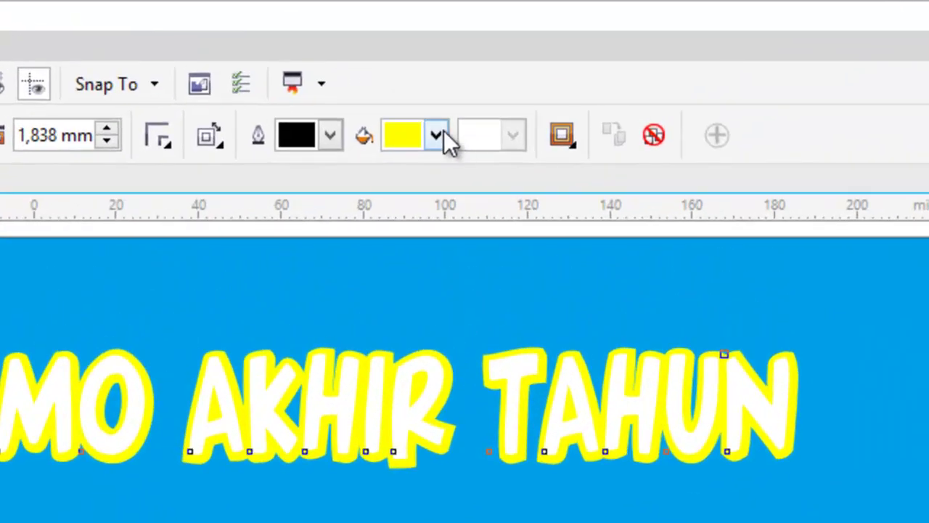
click(440, 135)
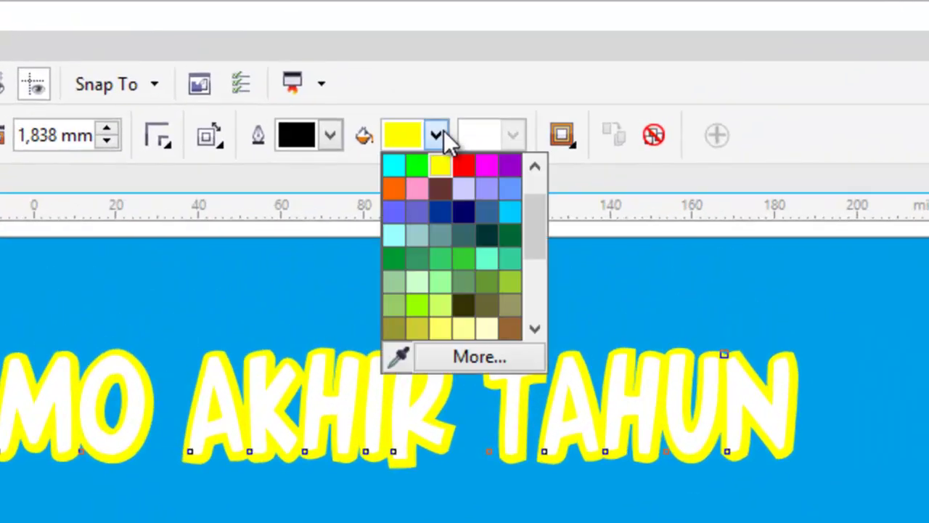
drag(551, 236, 542, 181)
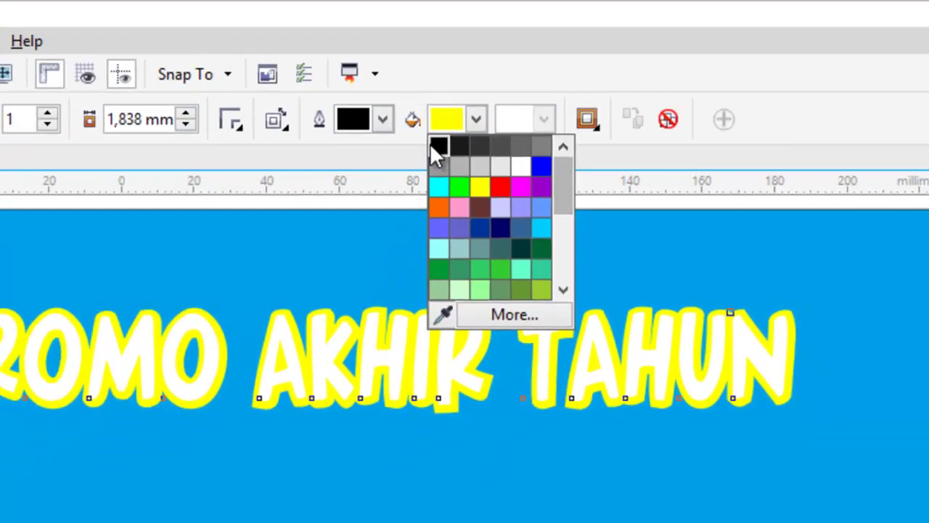
click(421, 153)
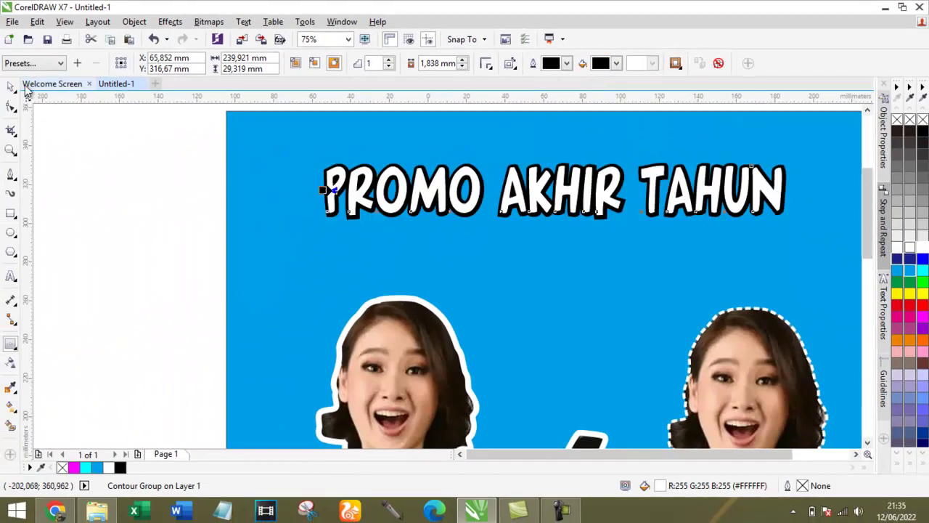
click(10, 86)
click(119, 240)
scroll(378, 204, down, 3)
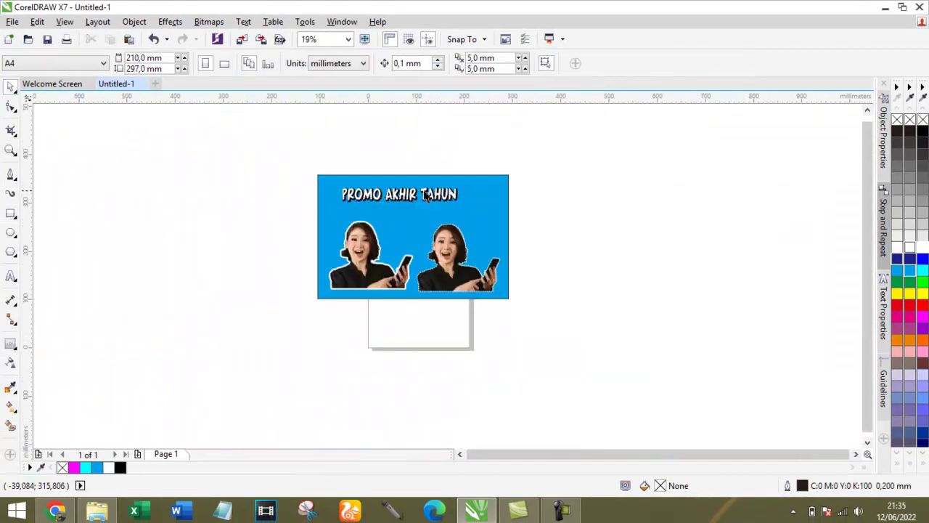
Step: Duplicate the outlined heading and place the copy below it, extending past the blue rectangle's right edge
scroll(378, 204, up, 2)
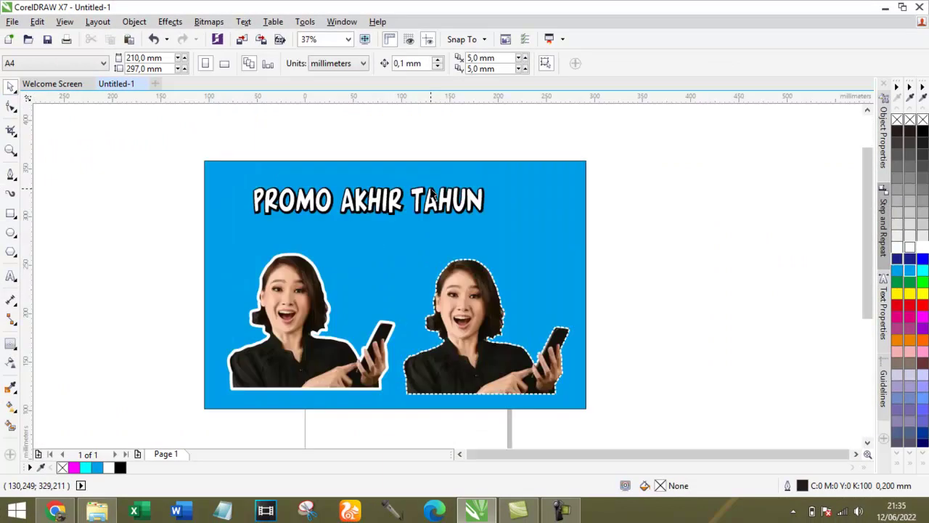
click(356, 206)
drag(356, 207, 375, 217)
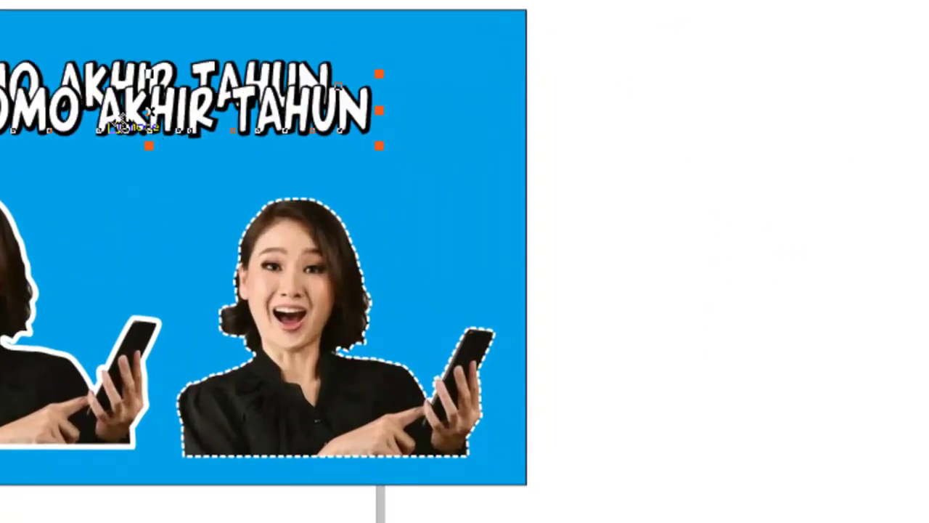
drag(145, 123, 487, 152)
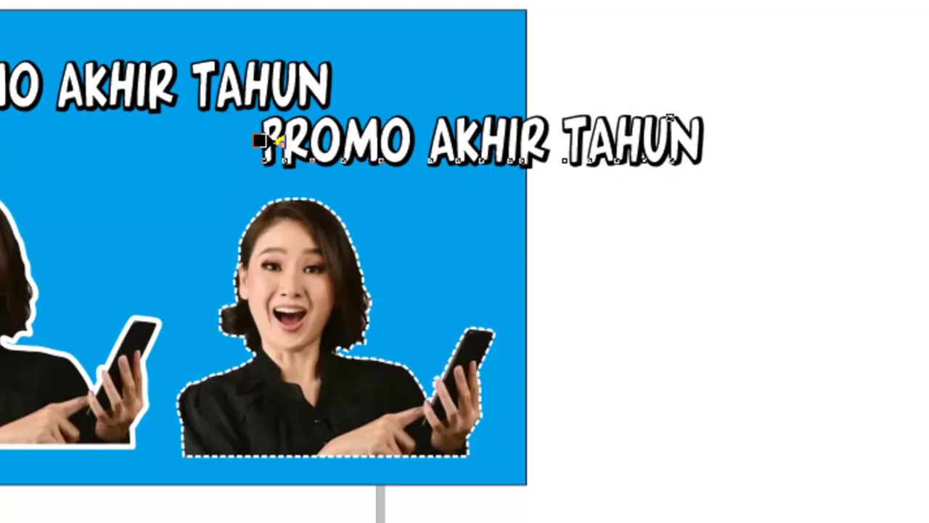
Step: Replace the copy's text with "DAFTARKAN SEKARANG" and place it directly below the heading inside the blue rectangle
click(259, 140)
key(Escape)
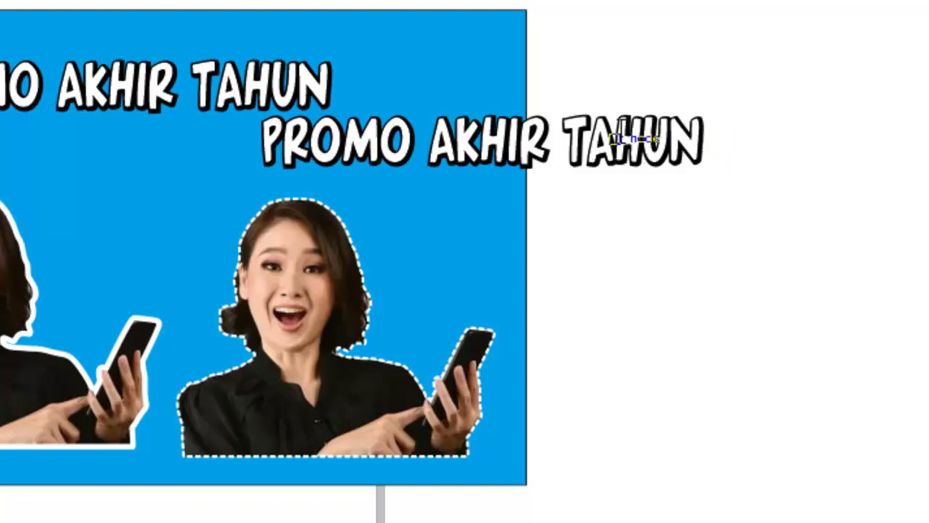
double_click(635, 141)
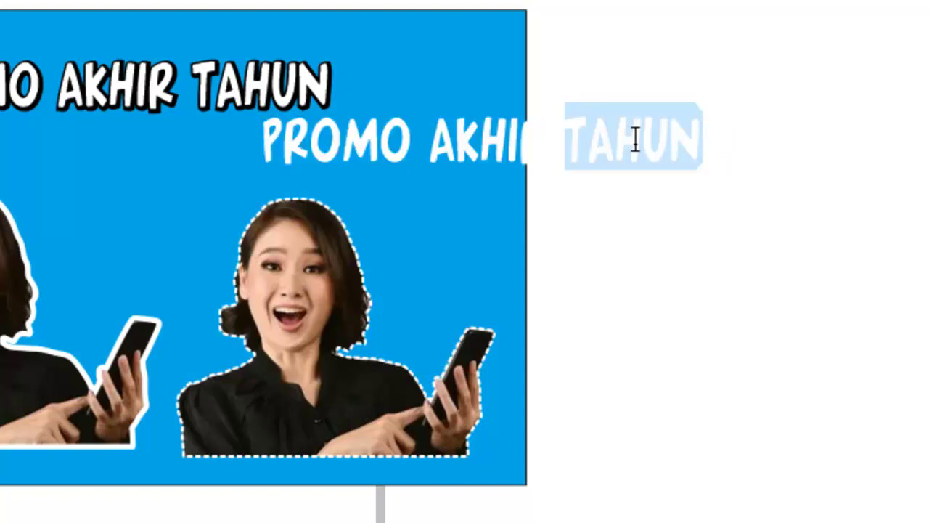
click(689, 139)
drag(689, 139, 205, 145)
text(DAF)
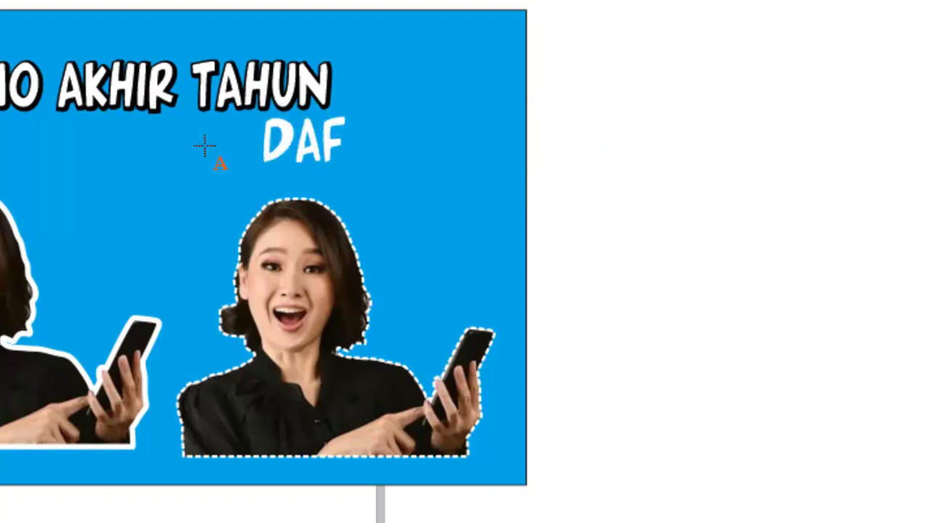
text(TARKAN SEGERA)
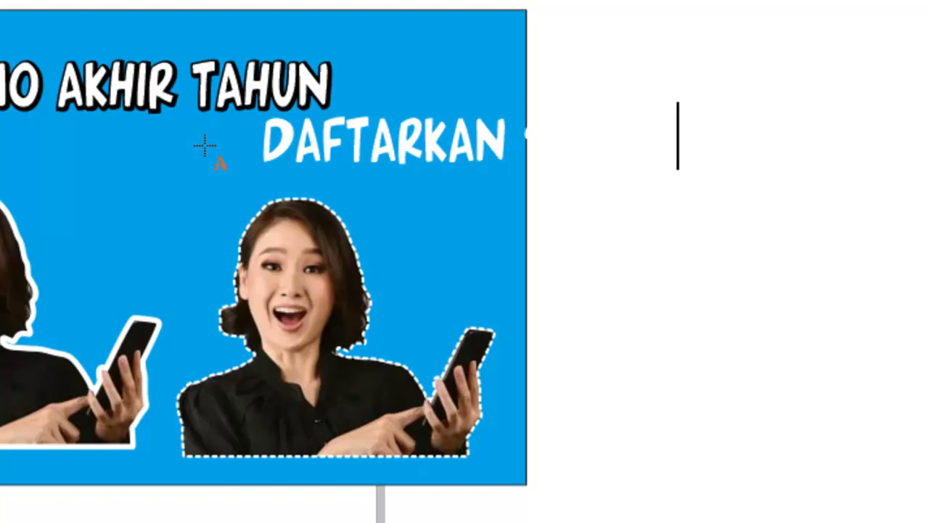
text(EKARANG)
key(ctrl+space)
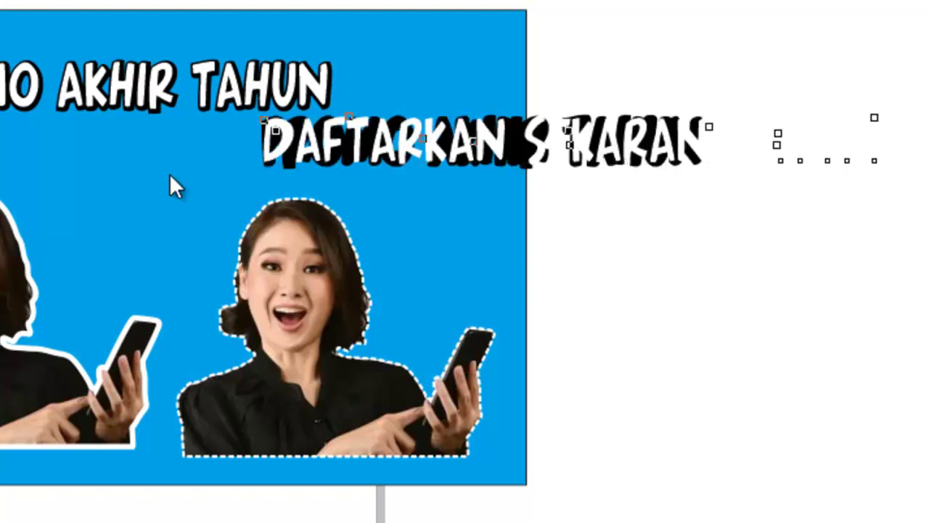
drag(572, 144, 218, 148)
Step: Extend the second line to read "DAFTARKAN SEKARANG MELALUI", shrink it to about 273 mm wide, and place it below the heading
double_click(404, 143)
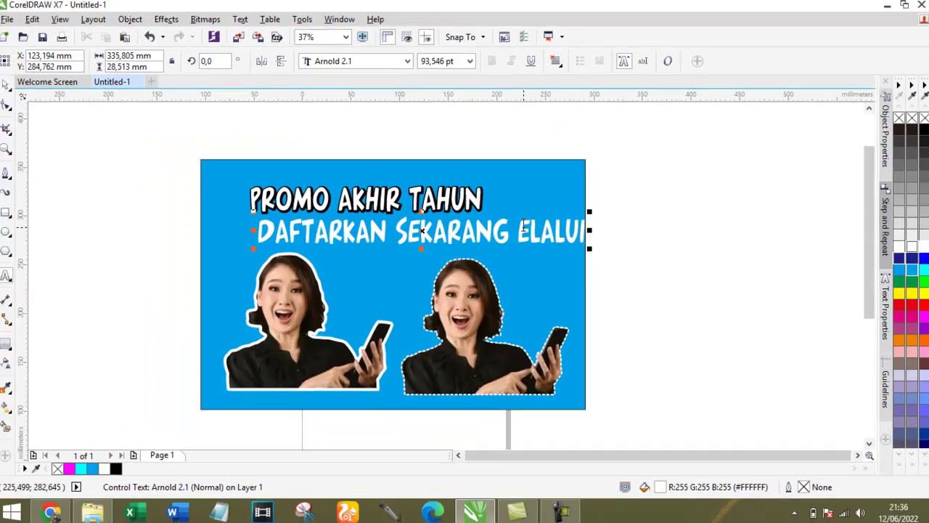
text(M)
click(10, 85)
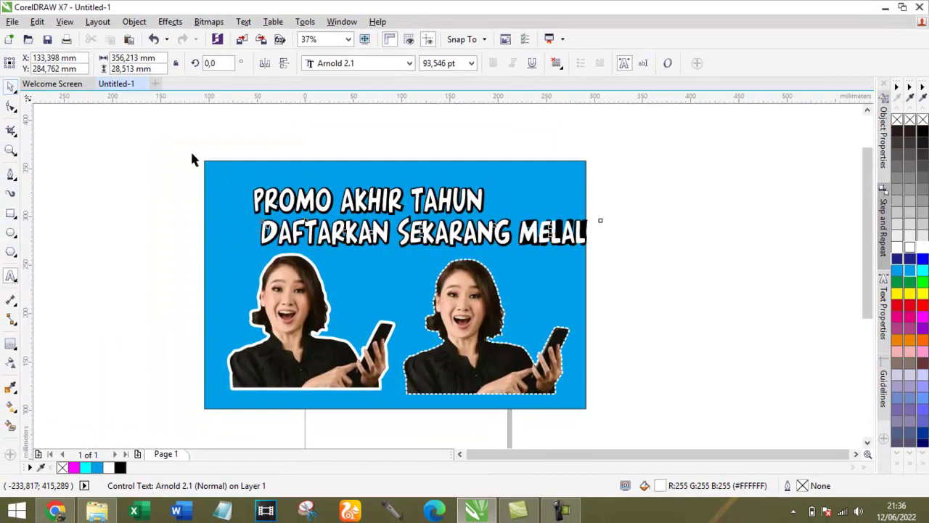
drag(614, 230, 535, 230)
drag(392, 212, 452, 226)
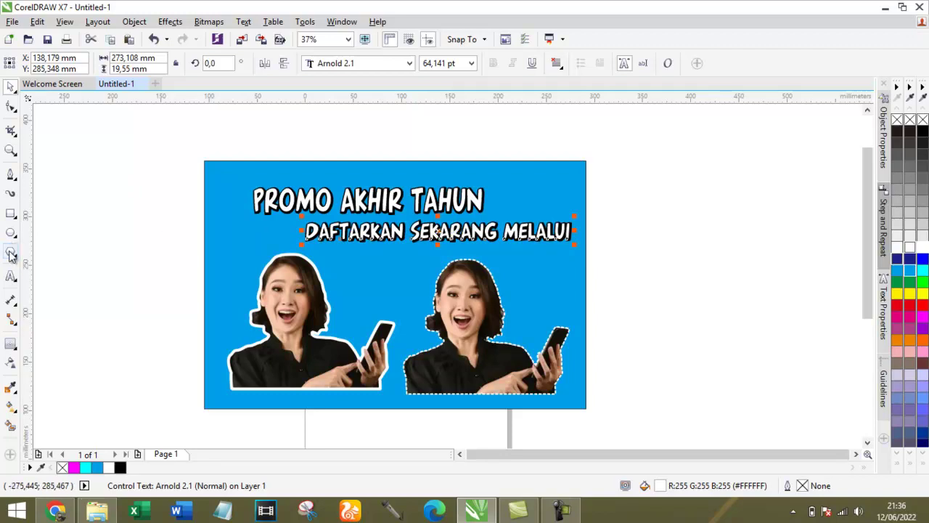
Step: Add a 24 pt Arial text line between the cutouts, below the second line, reading "WHATSAPP" followed by the contact's phone number
click(12, 276)
click(368, 261)
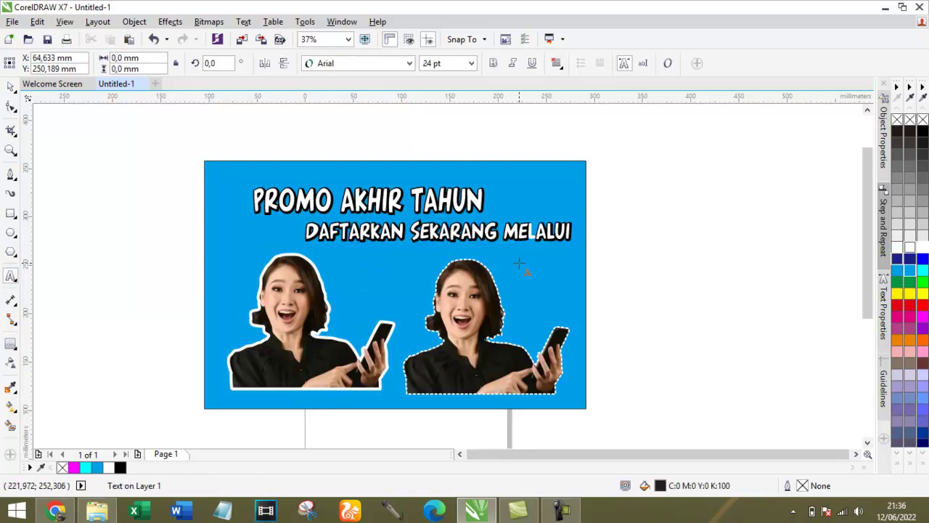
scroll(378, 283, up, 2)
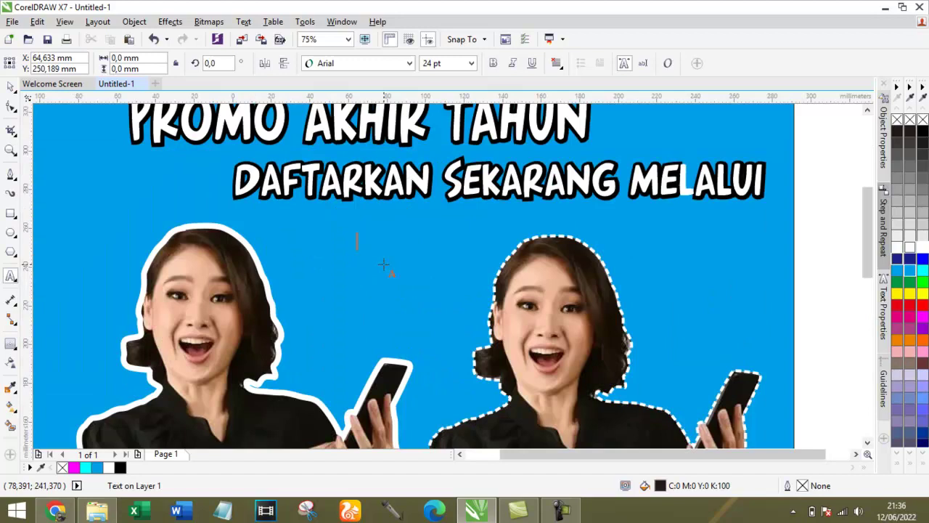
text(WHATSAPP)
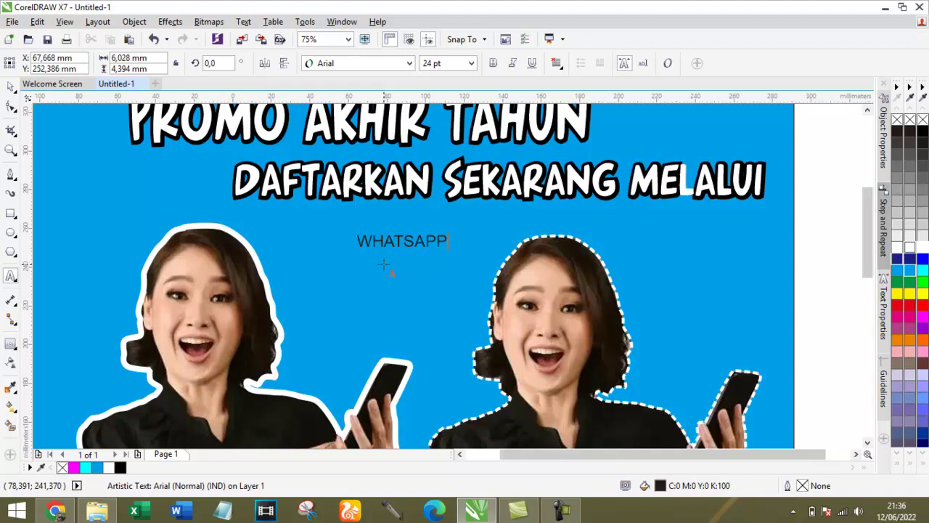
key(ctrl+space)
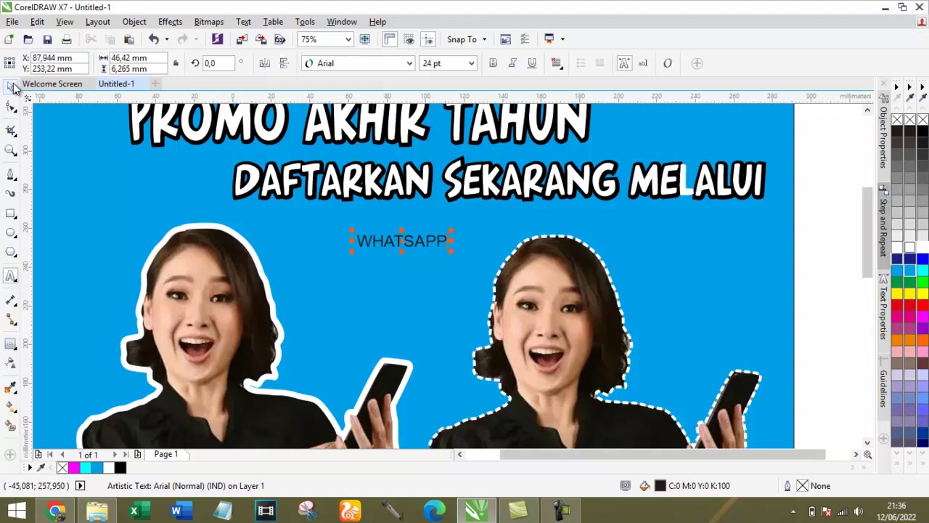
key(Delete)
key(ctrl+z)
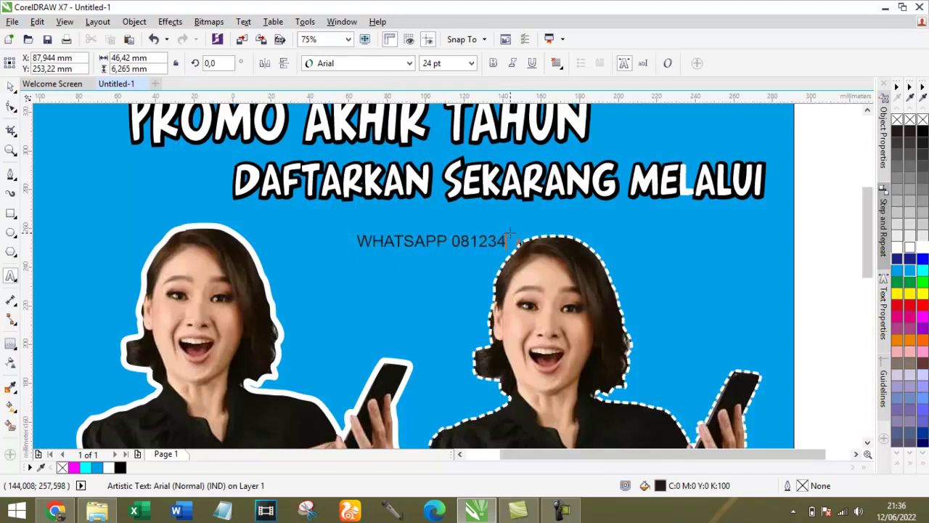
click(11, 85)
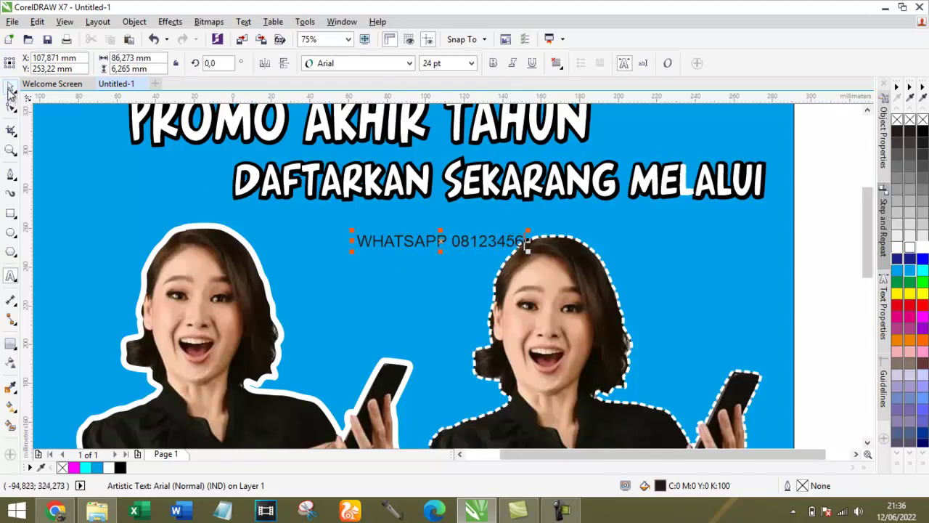
Step: Enlarge the WhatsApp line to about 123 mm wide, fill it light grey, and place it directly below the second line
drag(347, 232, 282, 198)
drag(402, 231, 405, 226)
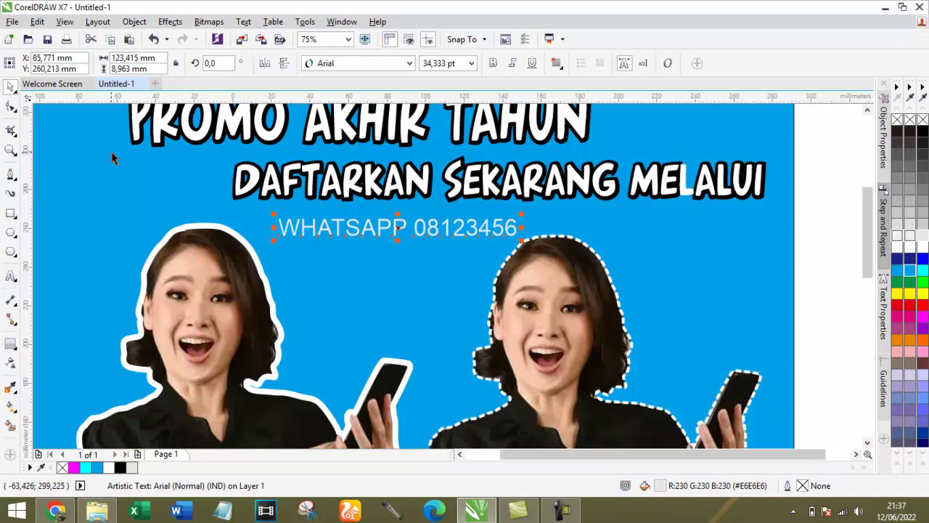
Step: Try the Sansita One and Scream fonts on the WhatsApp line, narrowing the Scream version to about 125 mm wide
click(409, 63)
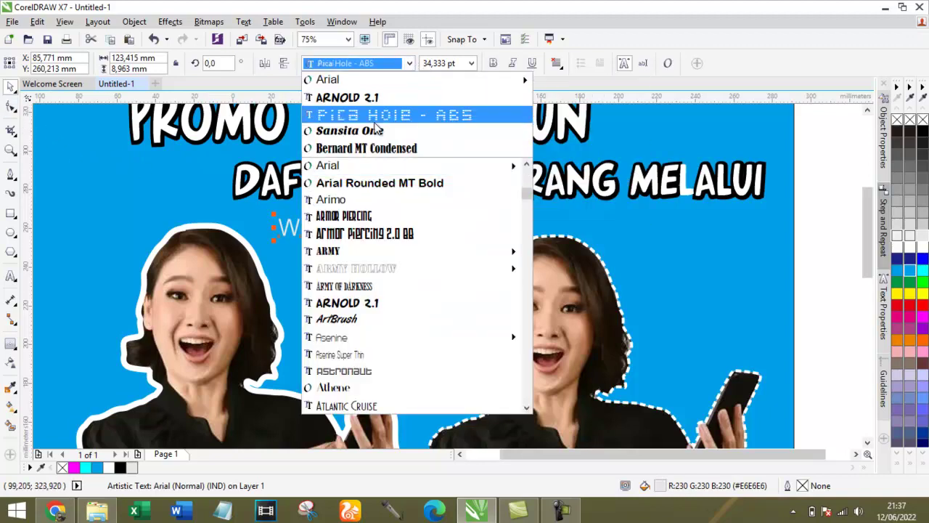
click(376, 133)
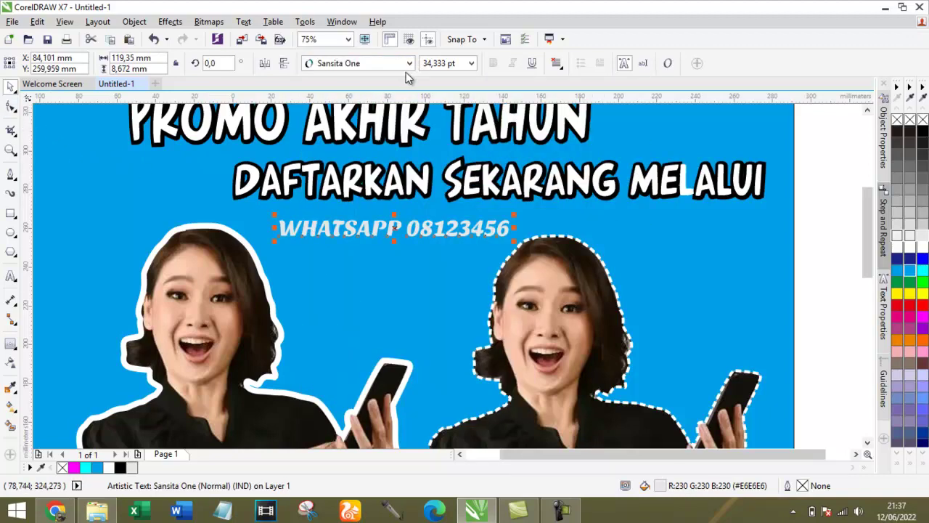
click(410, 64)
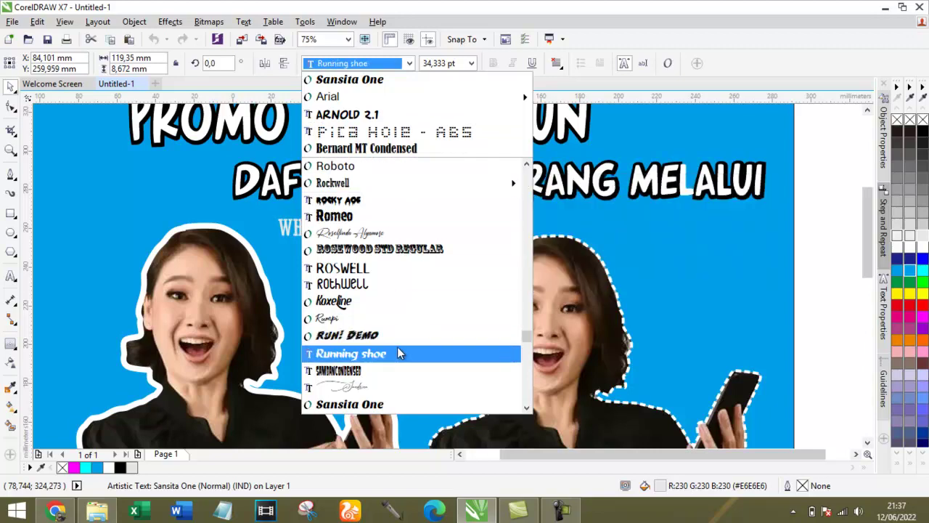
scroll(394, 317, down, 2)
scroll(387, 323, down, 2)
click(387, 323)
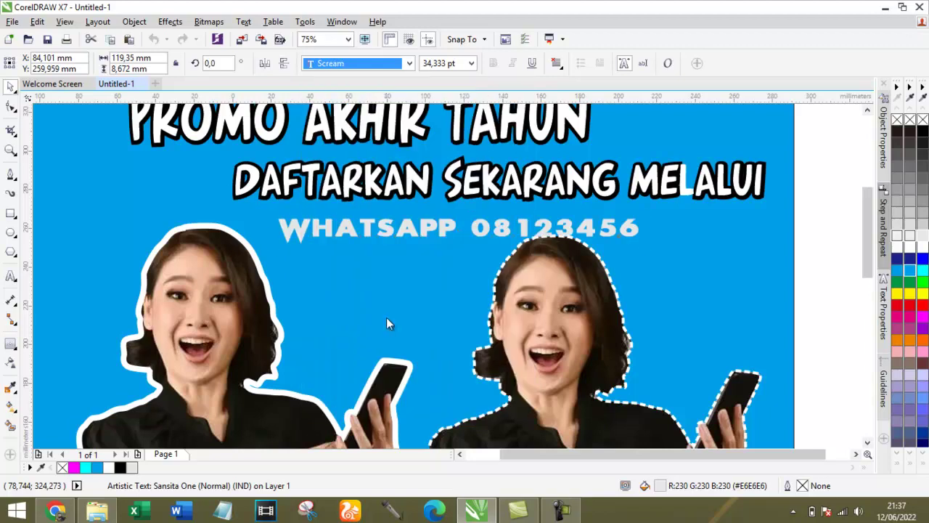
drag(639, 230, 524, 229)
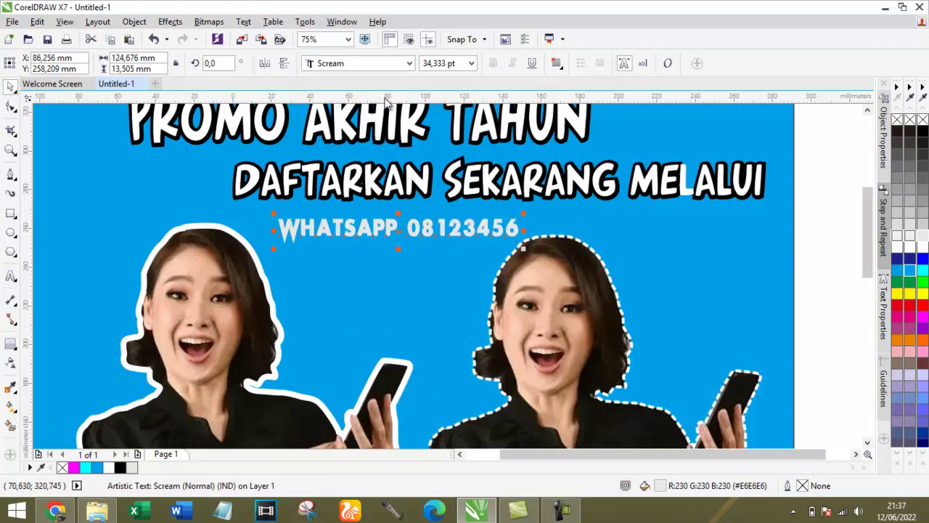
Step: Set the WhatsApp line's font to Segoe UI Emoji and stretch the text to about 113 mm wide
click(407, 64)
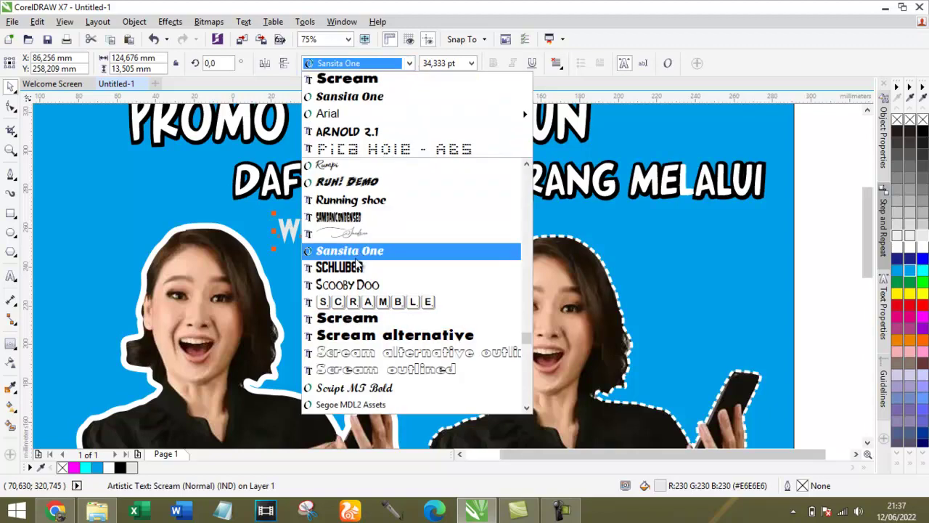
scroll(355, 265, down, 1)
scroll(356, 269, down, 1)
scroll(385, 285, down, 2)
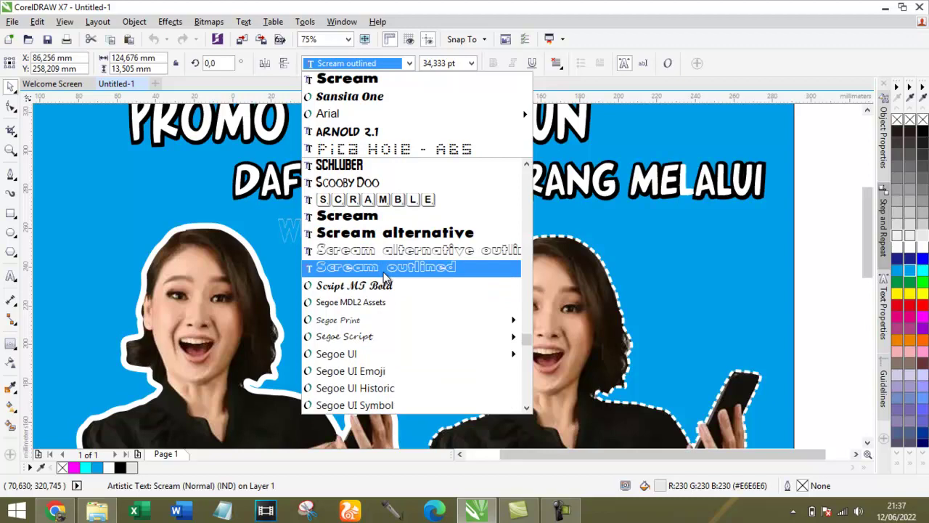
scroll(384, 278, down, 1)
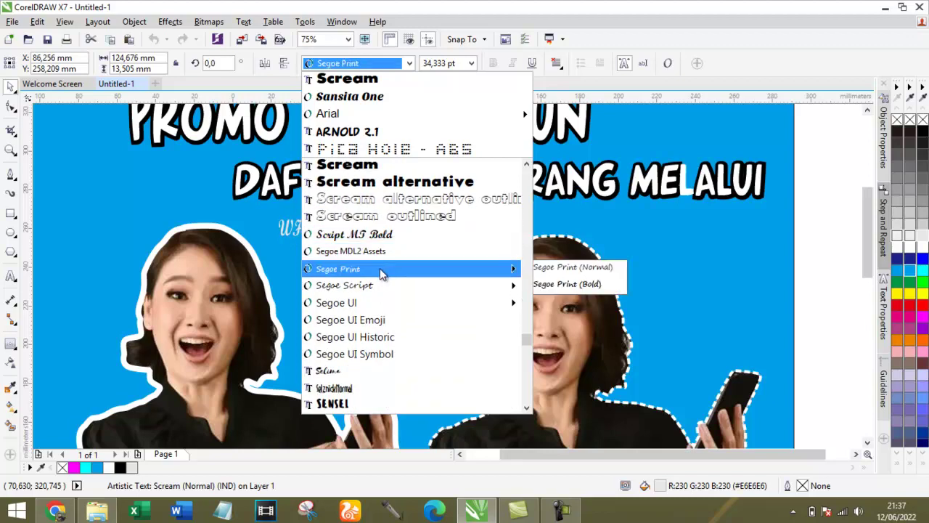
scroll(372, 305, down, 1)
scroll(372, 309, down, 1)
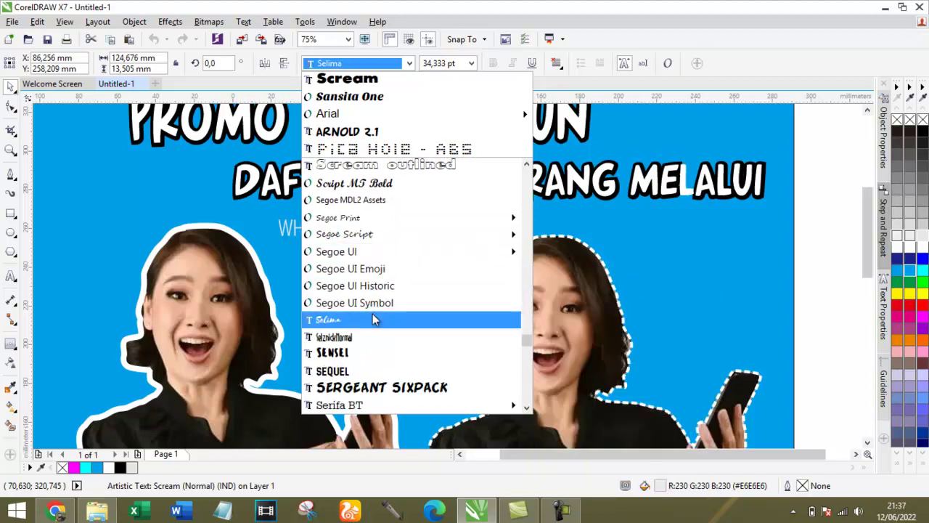
click(381, 270)
drag(432, 228, 501, 228)
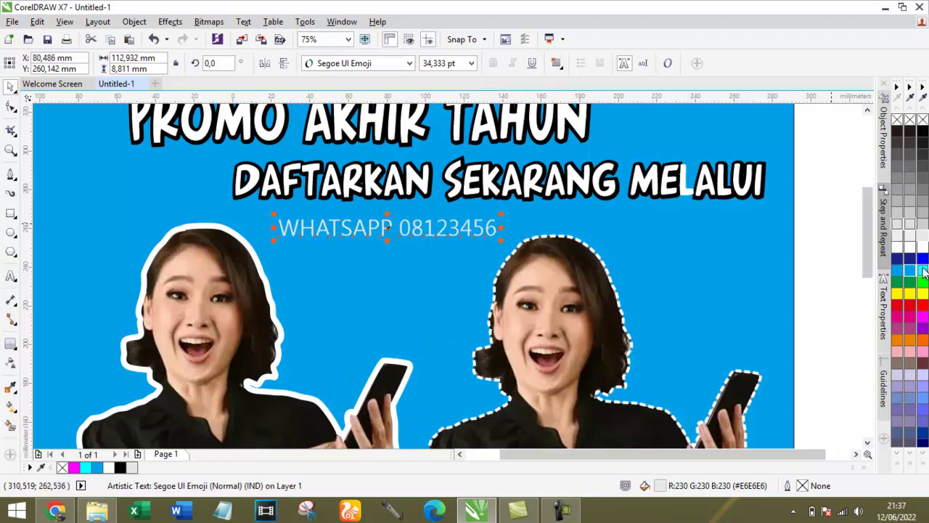
Step: Fill the WhatsApp line with black (C0 M0 Y0 K100) and stretch it slightly wider
click(897, 131)
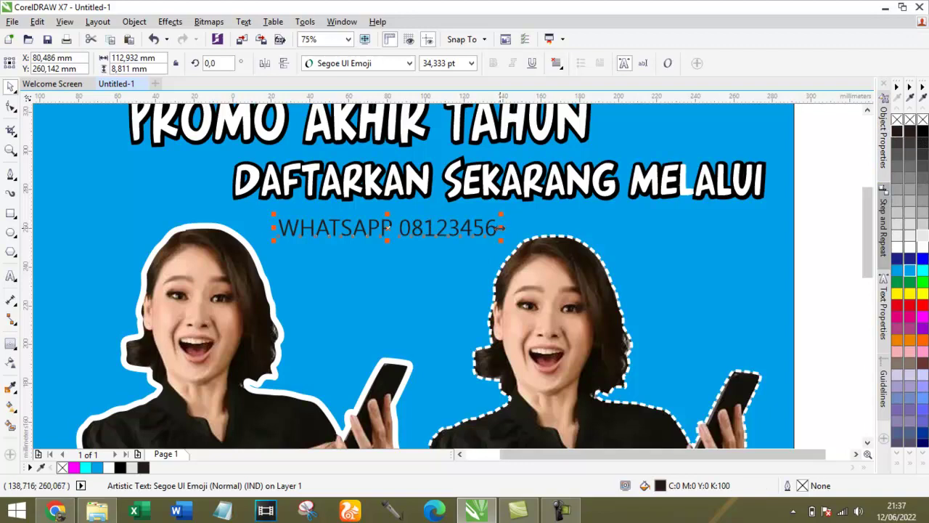
drag(498, 228, 510, 228)
scroll(454, 222, down, 2)
scroll(440, 204, up, 2)
Step: Widen the black outside contour around "DAFTARKAN SEKARANG MELALUI" to an offset of about 3.175 mm
click(435, 198)
click(587, 194)
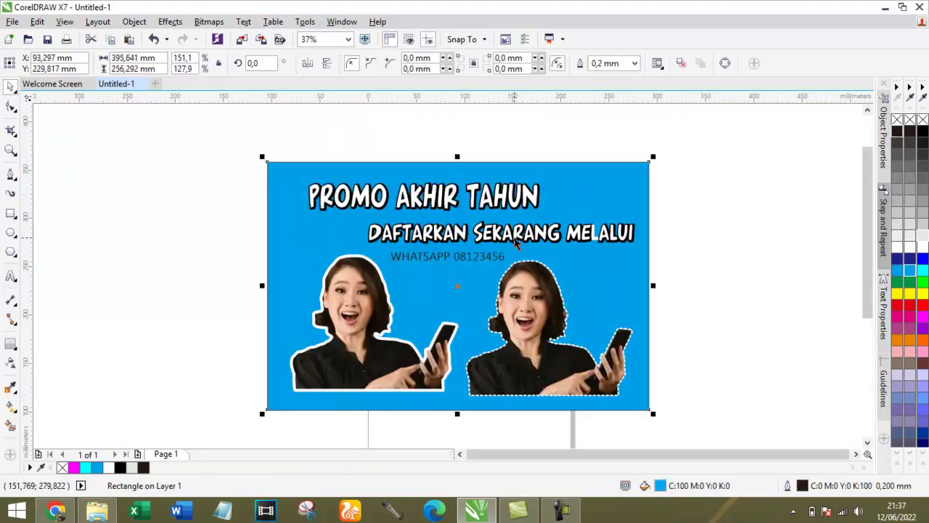
click(667, 181)
click(595, 236)
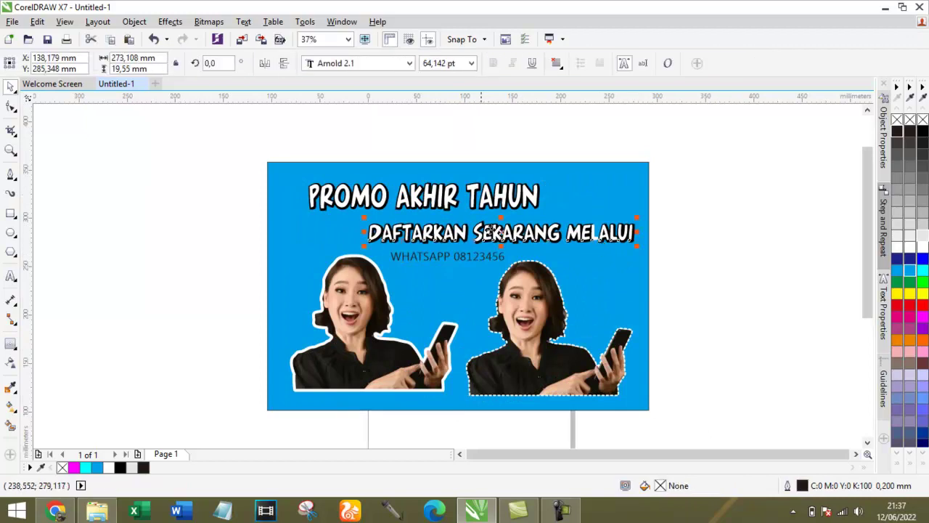
scroll(595, 235, up, 2)
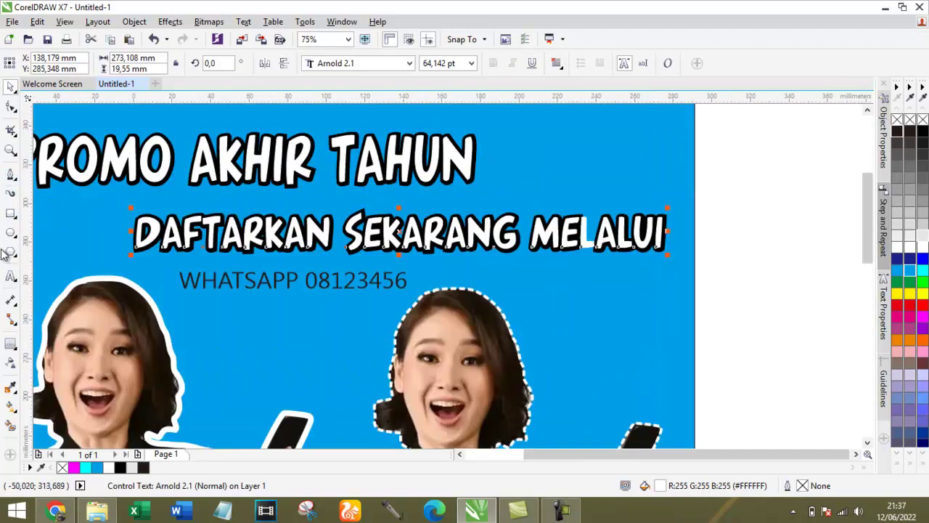
click(11, 343)
scroll(116, 253, up, 2)
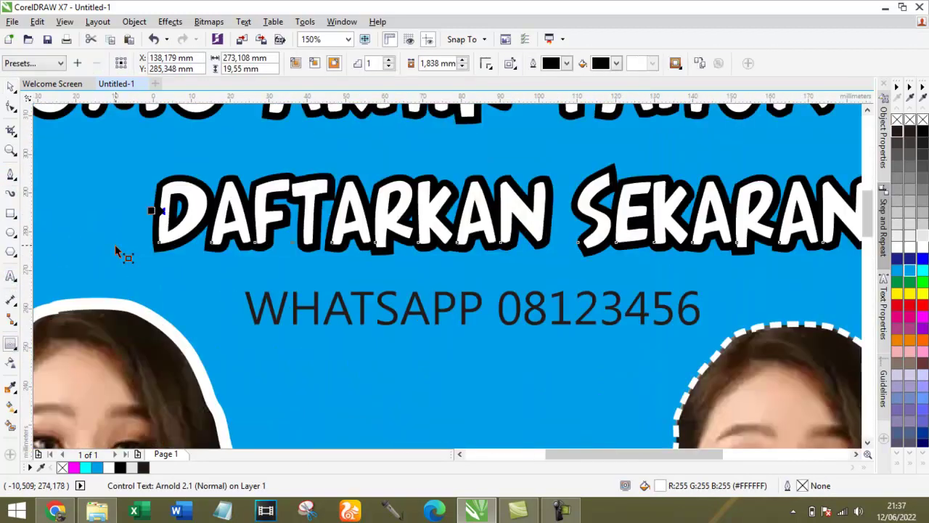
drag(146, 211, 152, 215)
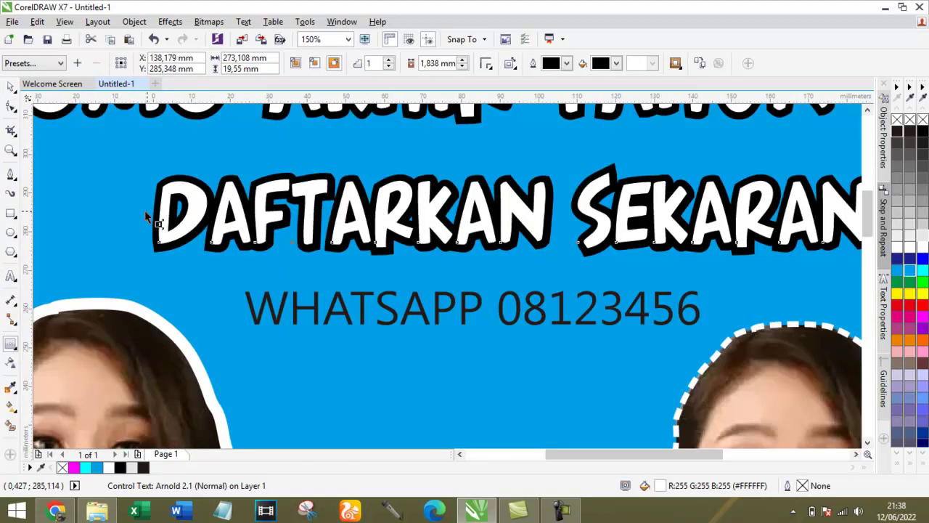
scroll(149, 214, down, 2)
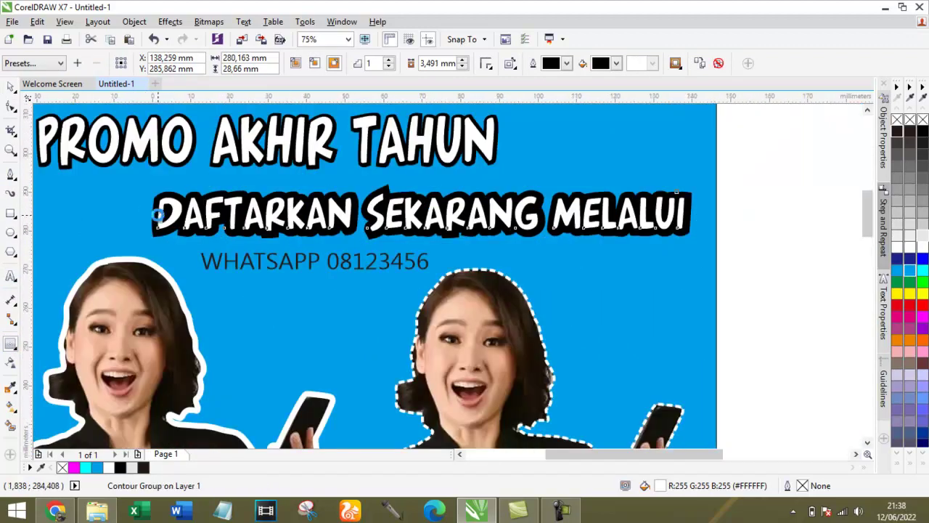
scroll(149, 209, up, 4)
drag(152, 211, 158, 204)
click(12, 87)
scroll(251, 138, down, 6)
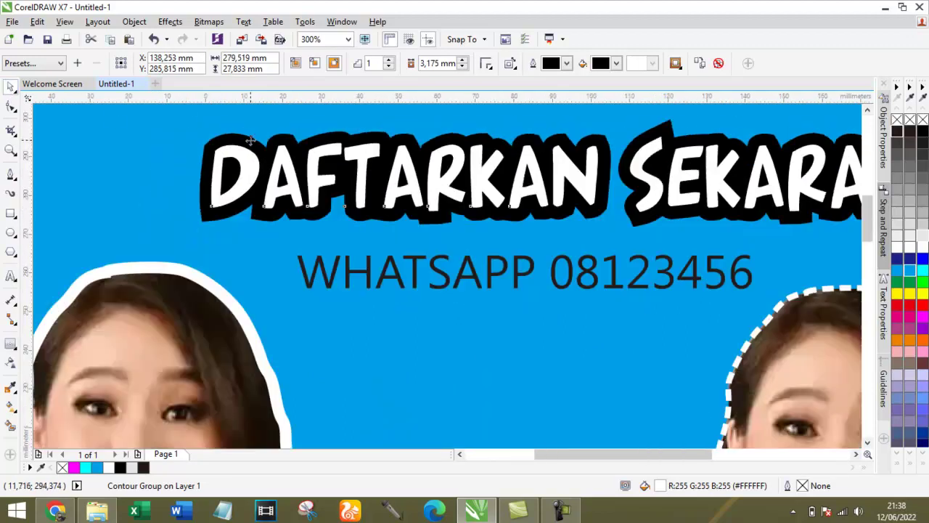
scroll(261, 134, down, 2)
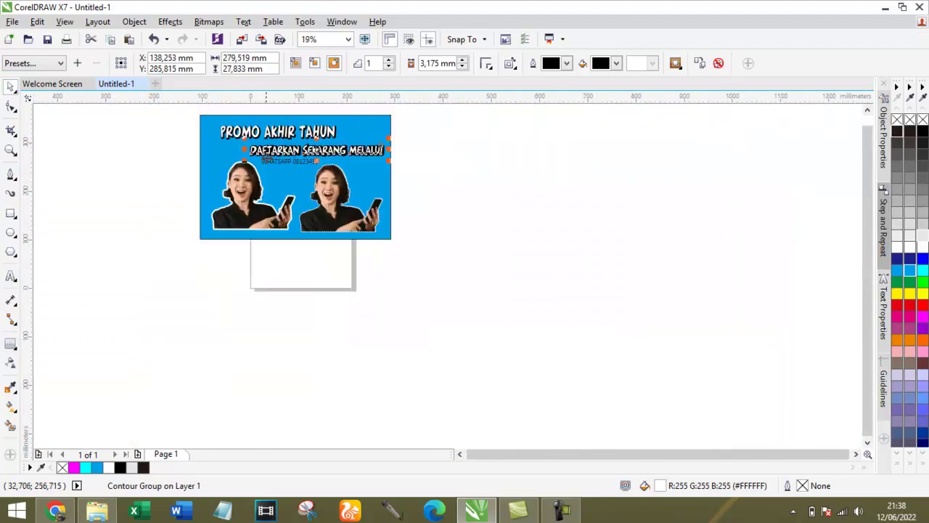
scroll(275, 134, up, 2)
click(89, 161)
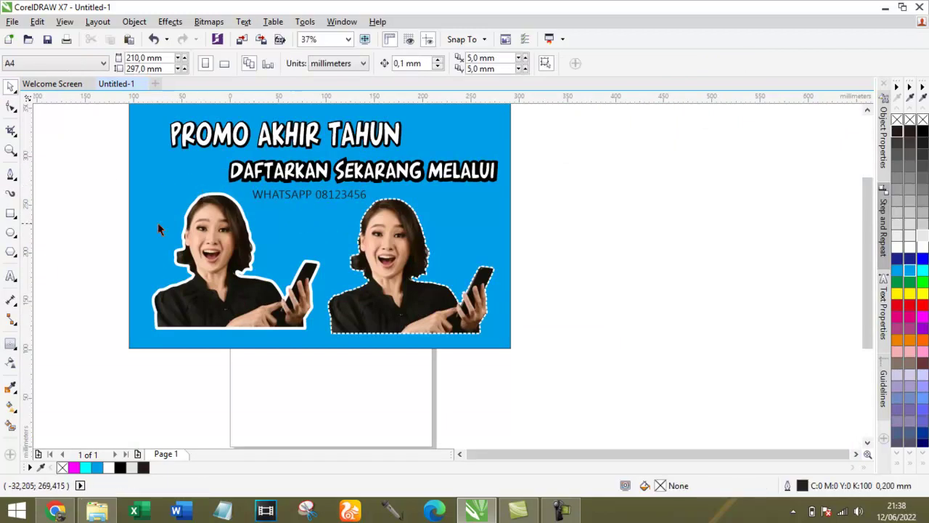
Step: Examine the banner's text lines and both woman cutouts, up close and as a whole layout
scroll(172, 231, up, 2)
scroll(287, 254, down, 2)
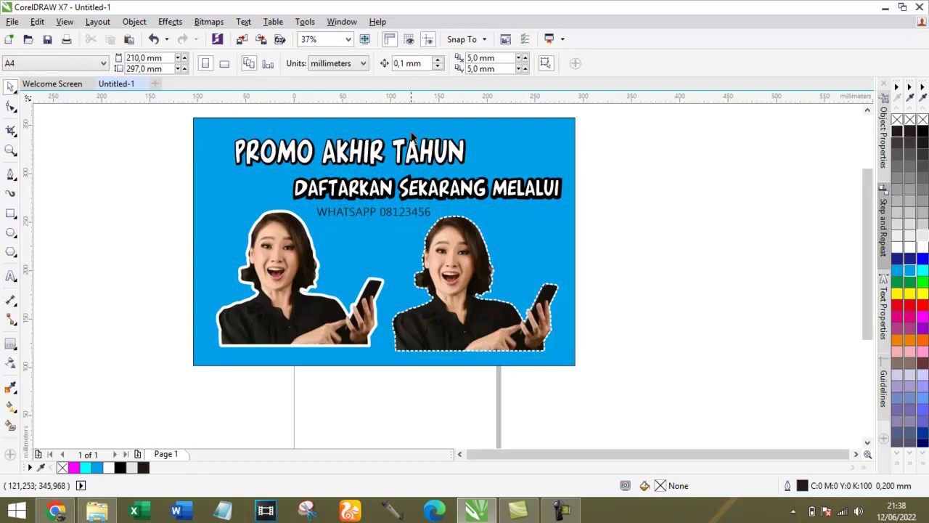
scroll(449, 222, up, 4)
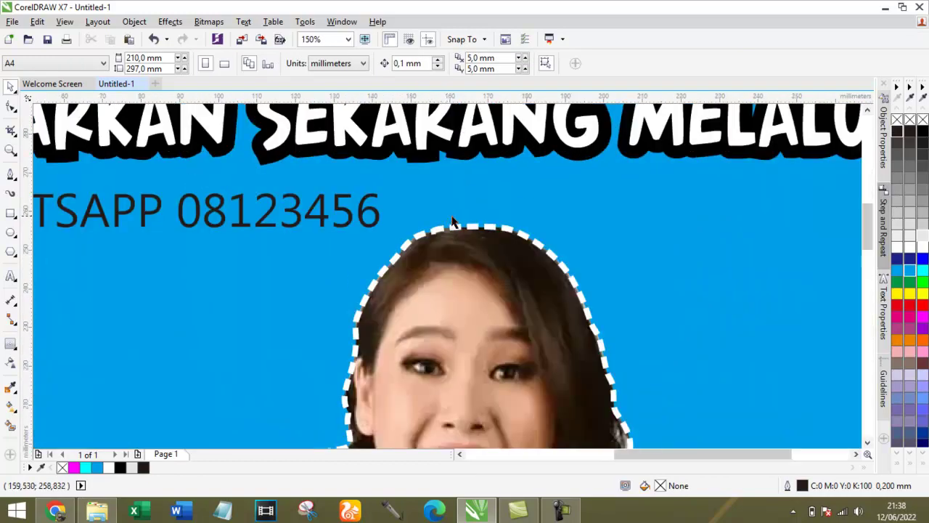
scroll(468, 226, down, 2)
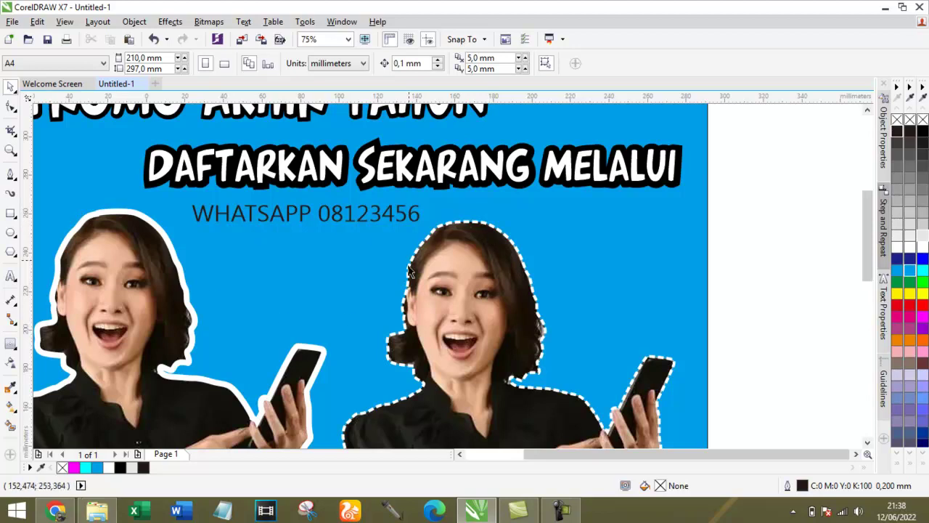
scroll(398, 264, down, 1)
scroll(364, 264, up, 1)
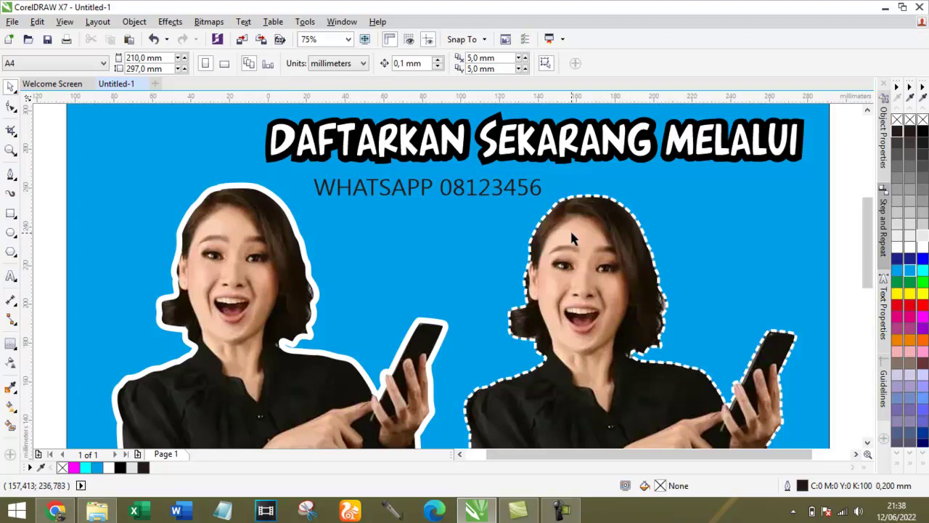
scroll(507, 229, down, 1)
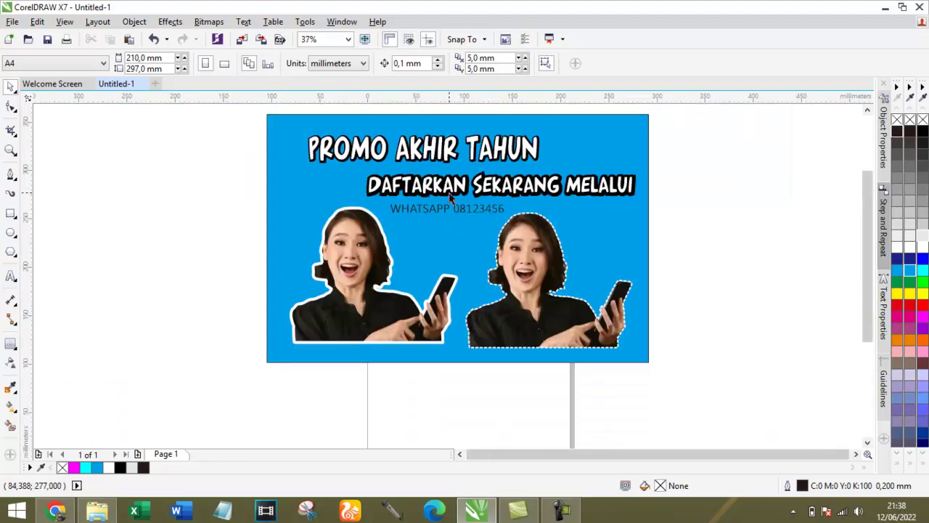
scroll(462, 145, up, 1)
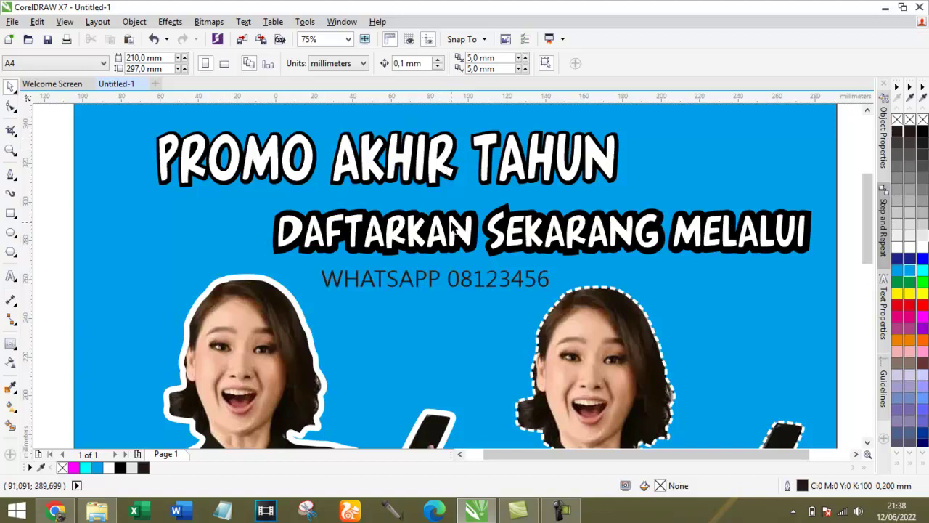
scroll(454, 228, down, 1)
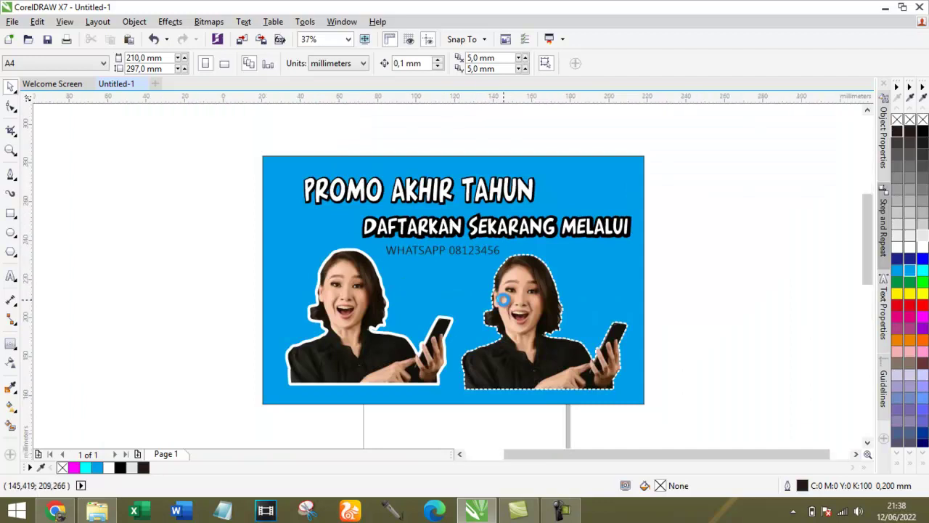
scroll(505, 305, up, 1)
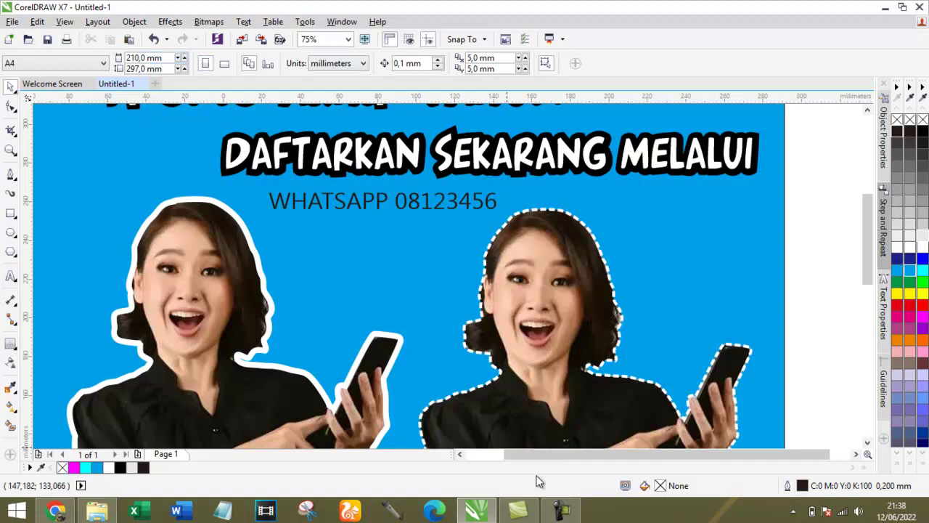
mouse_move(556, 512)
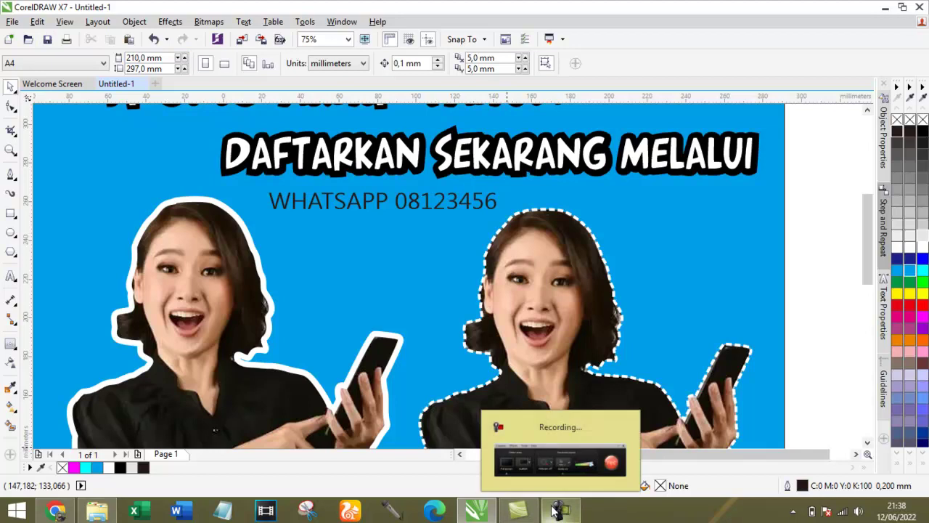